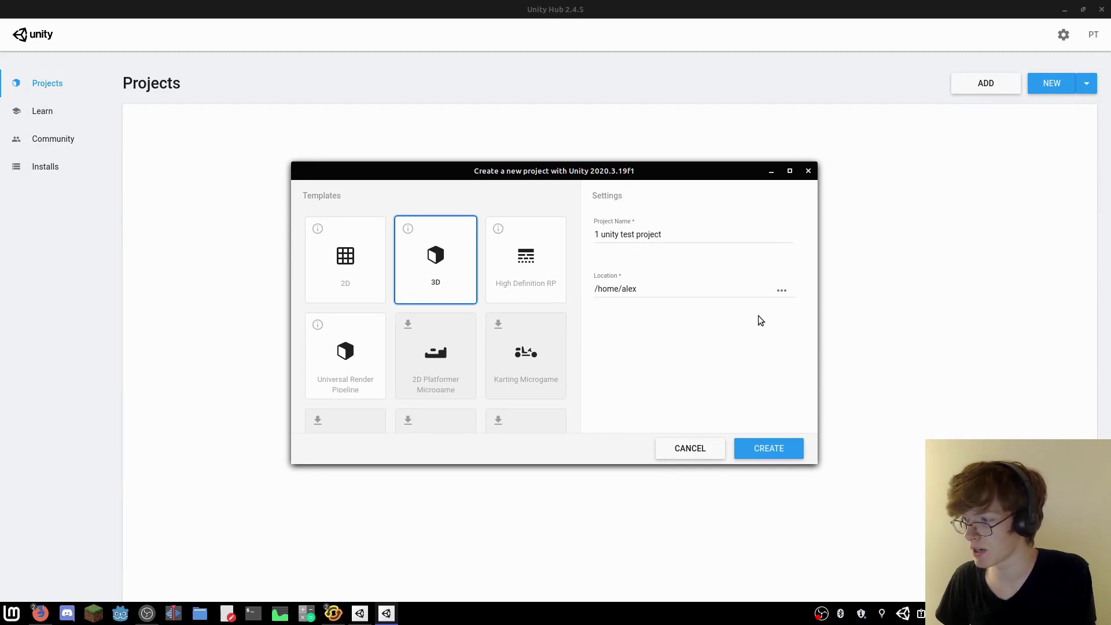
Launch Gobbersville.exe from the 0 Gobbersville test folder.
key(alt+Tab)
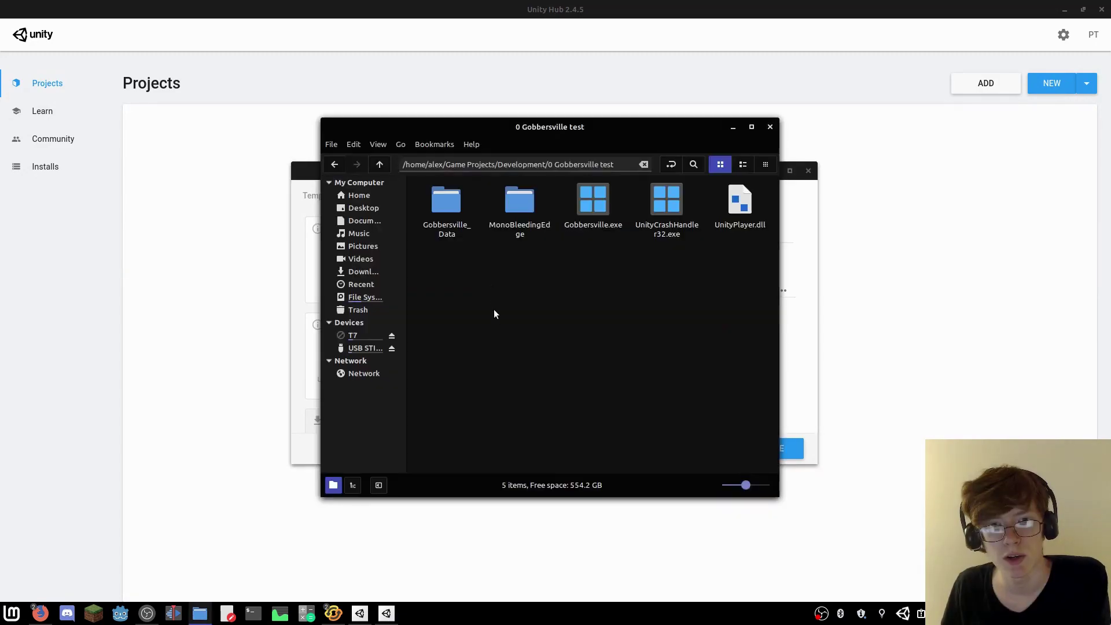
double_click(596, 199)
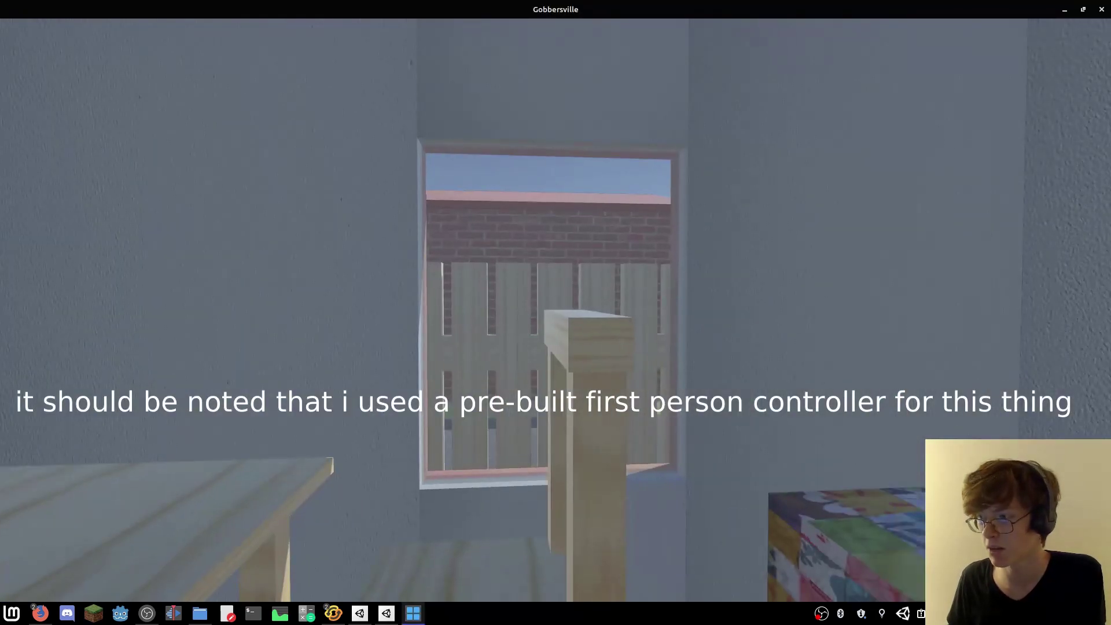
Walk around the room toward the patchwork bed and the table under the window.
key(w)
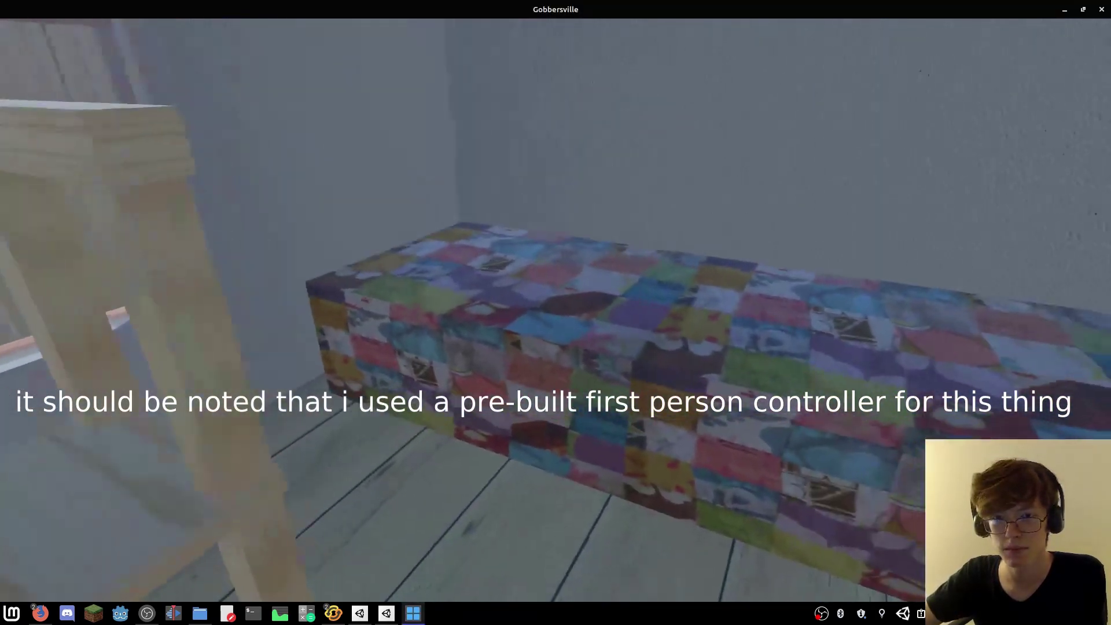
key(w)
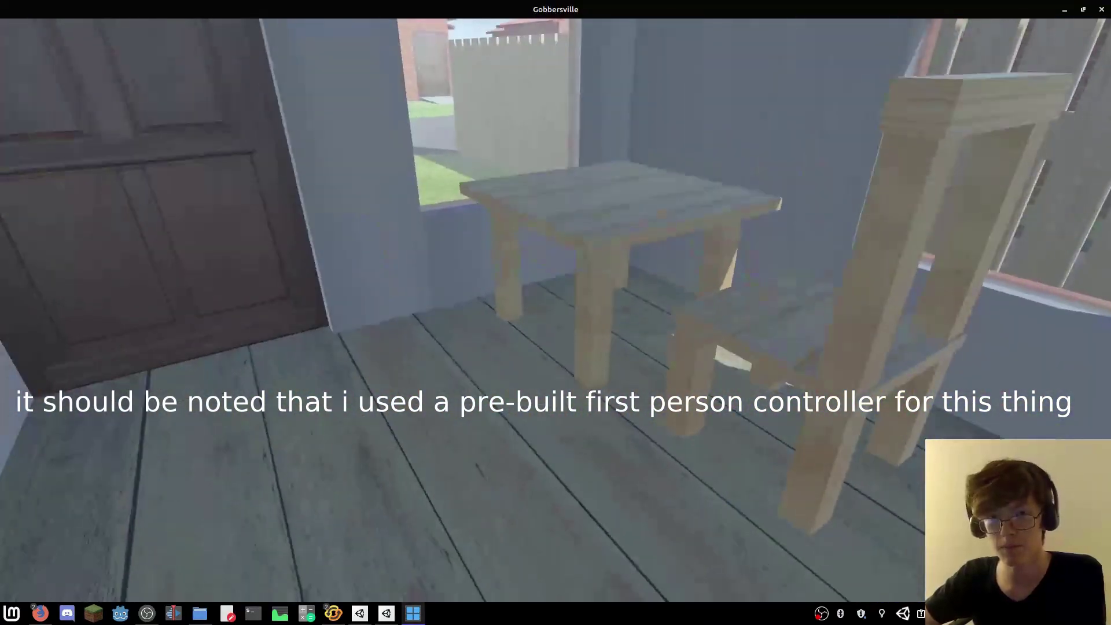
key(s)
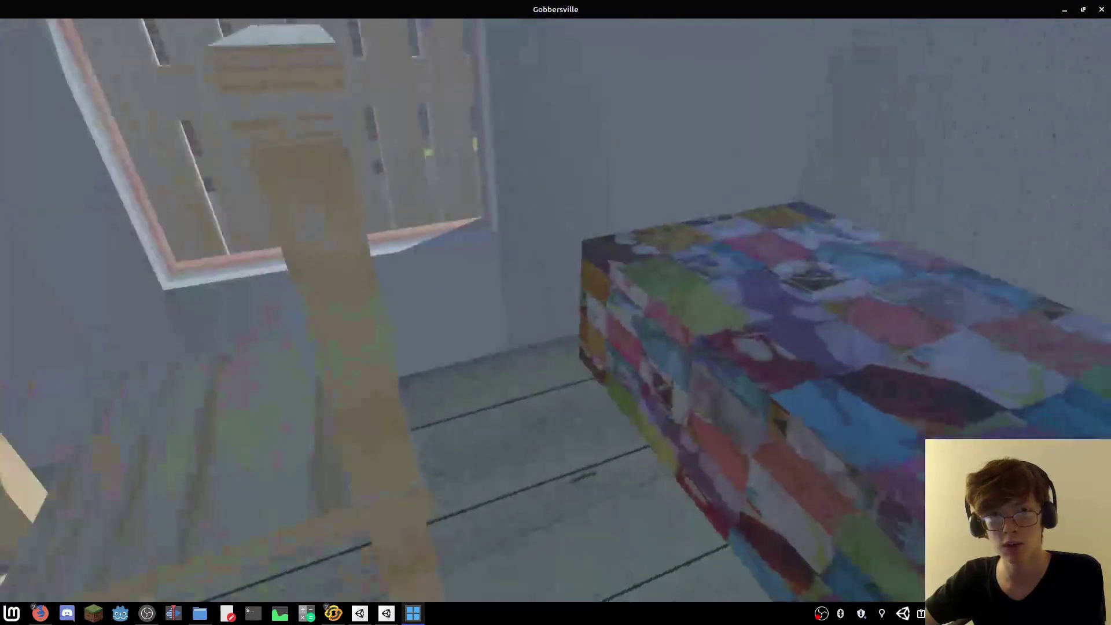
key(w)
key(s)
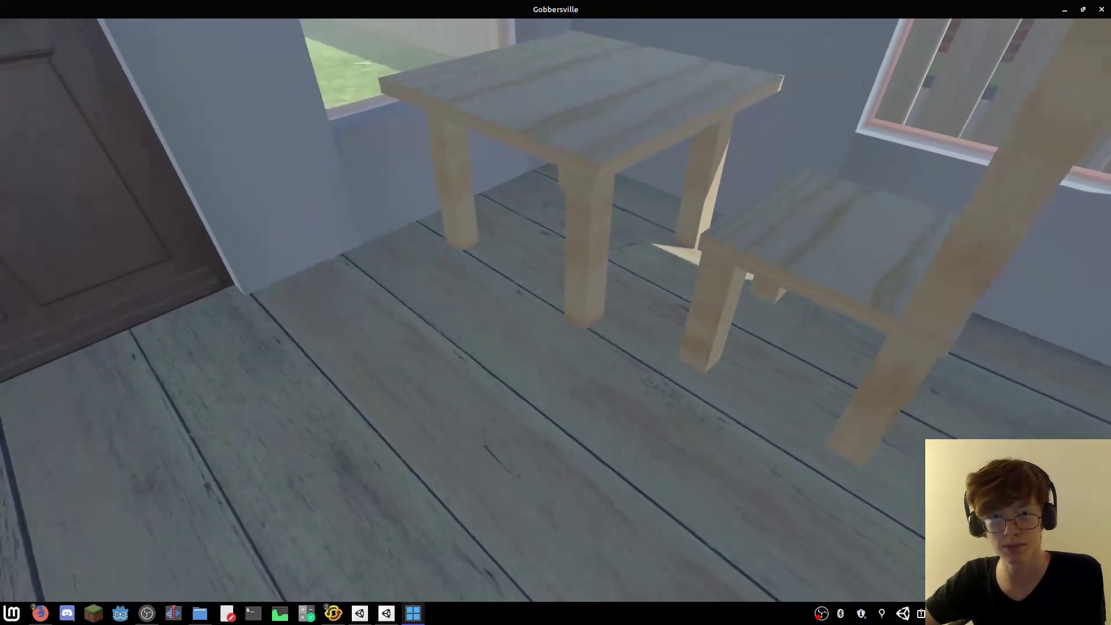
key(w)
Circle the bed toward the window, then walk out the door onto the street.
key(s)
key(w)
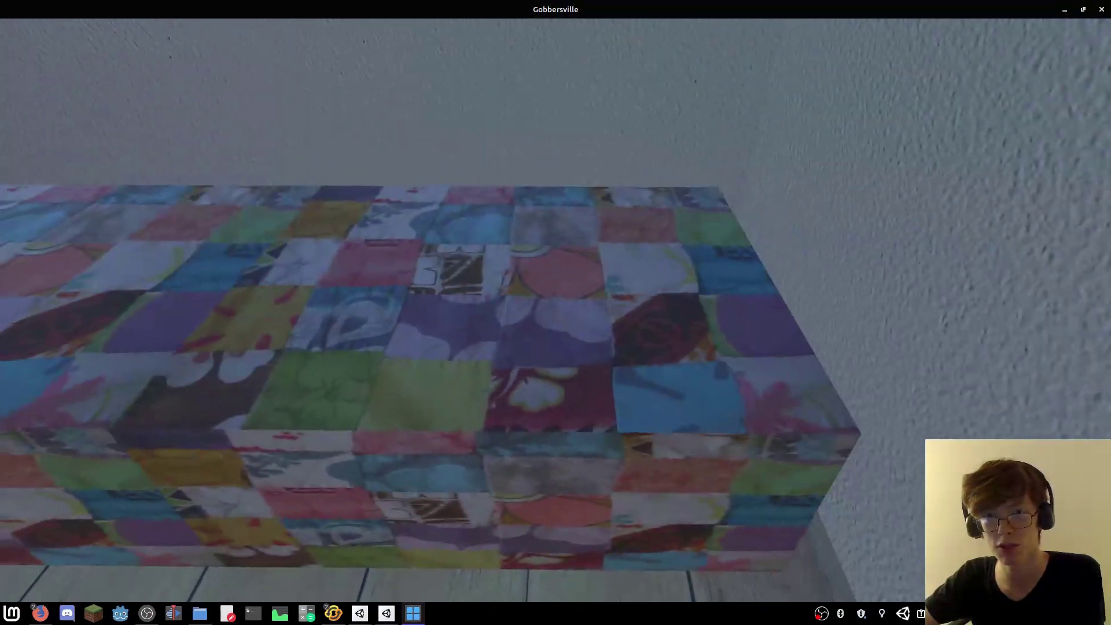
key(s)
key(w)
key(s)
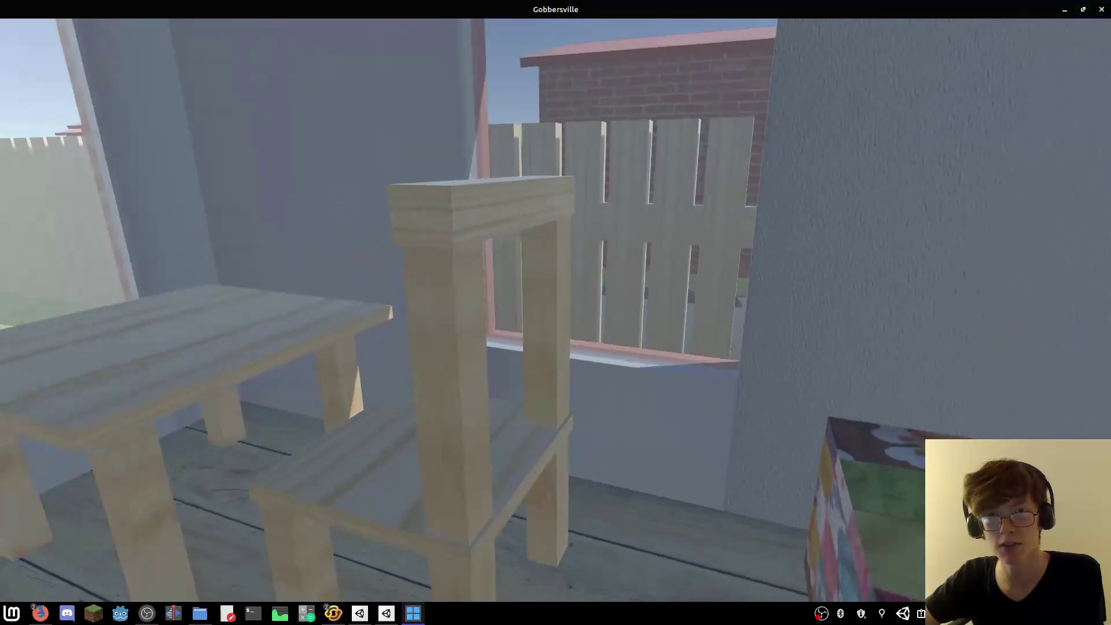
key(w)
key(w)
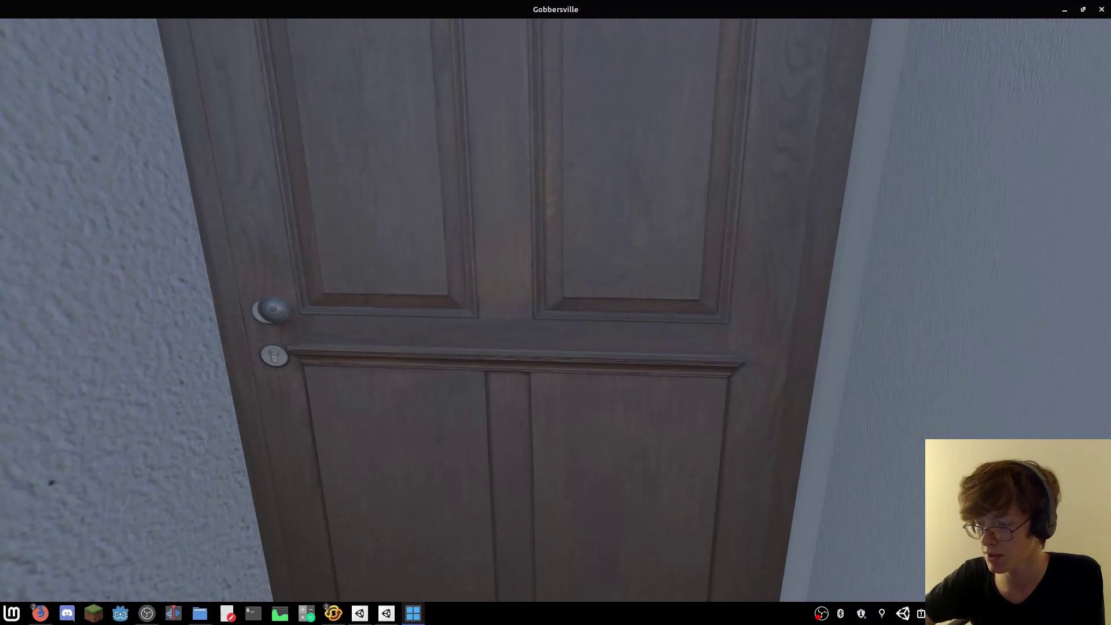
key(w)
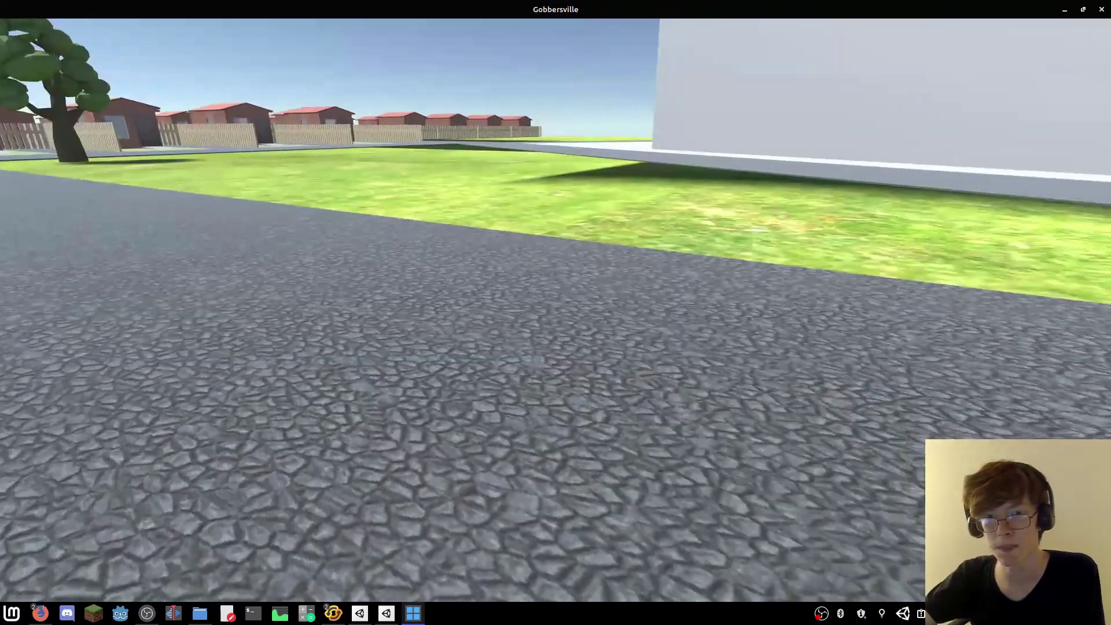
key(w)
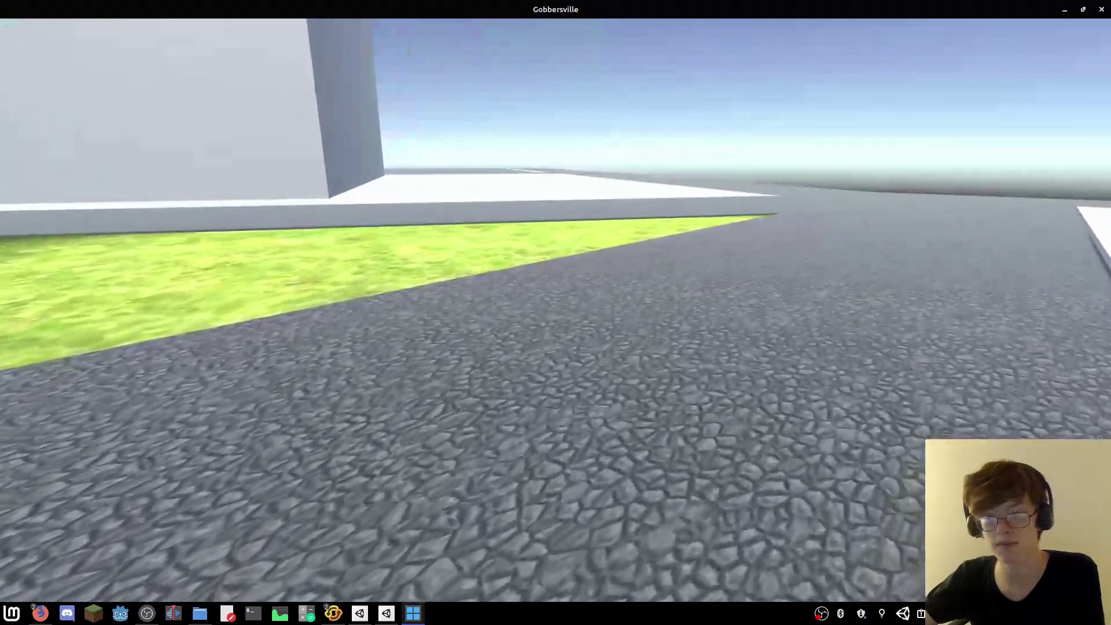
key(w)
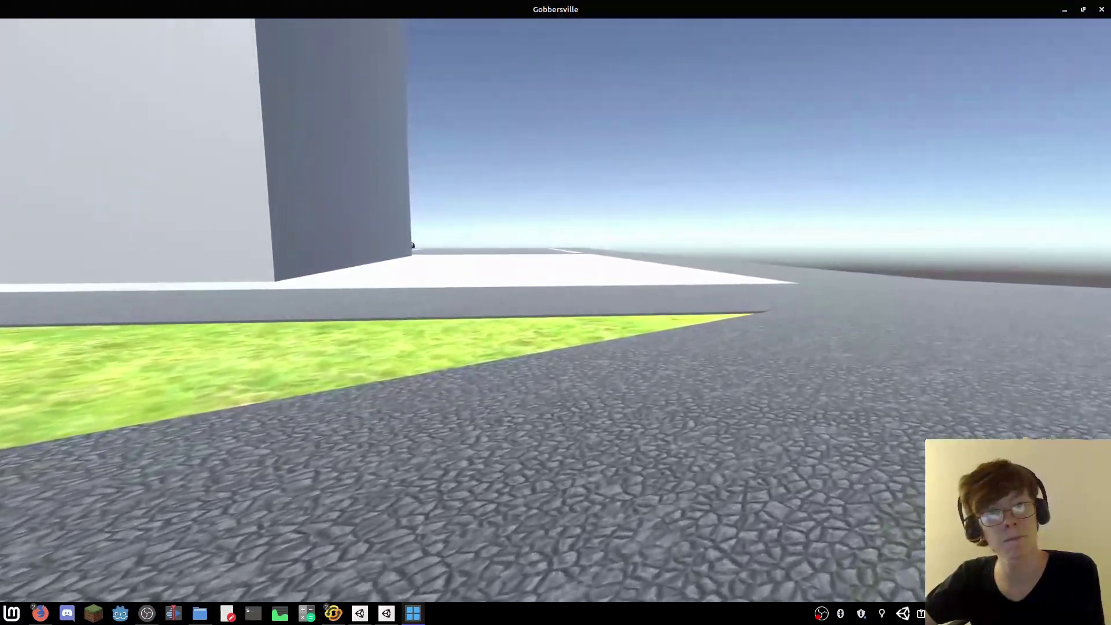
key(w)
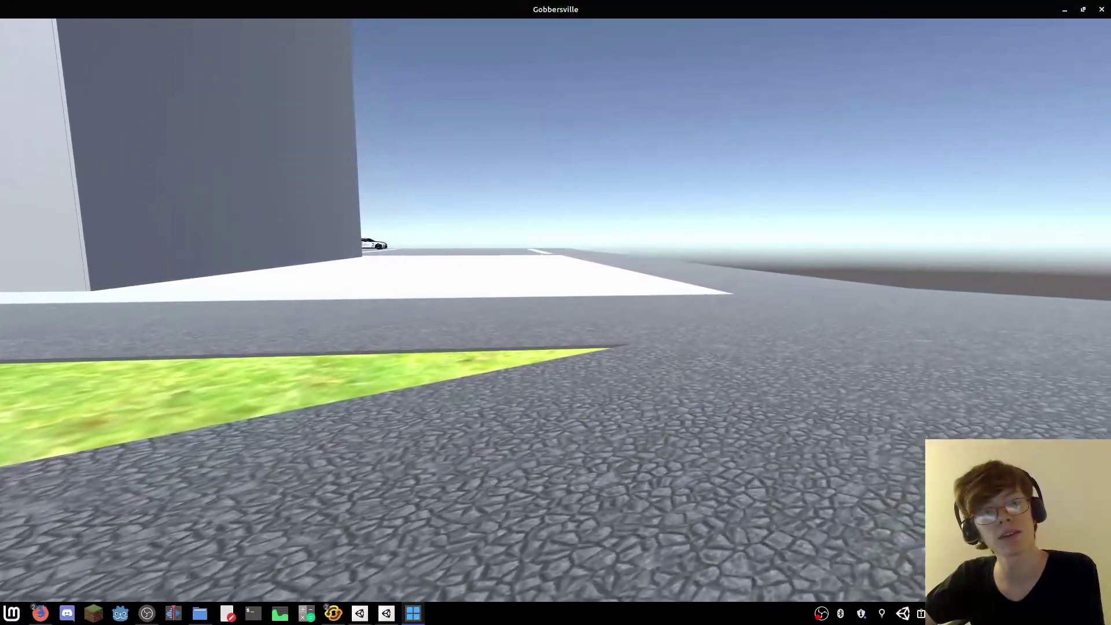
key(w)
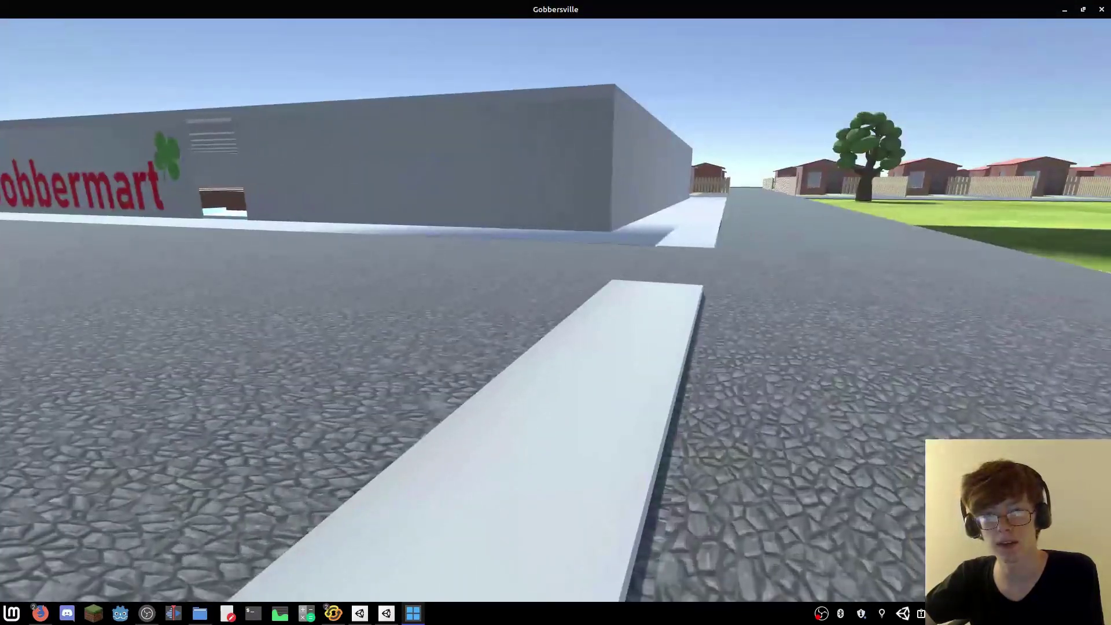
key(w)
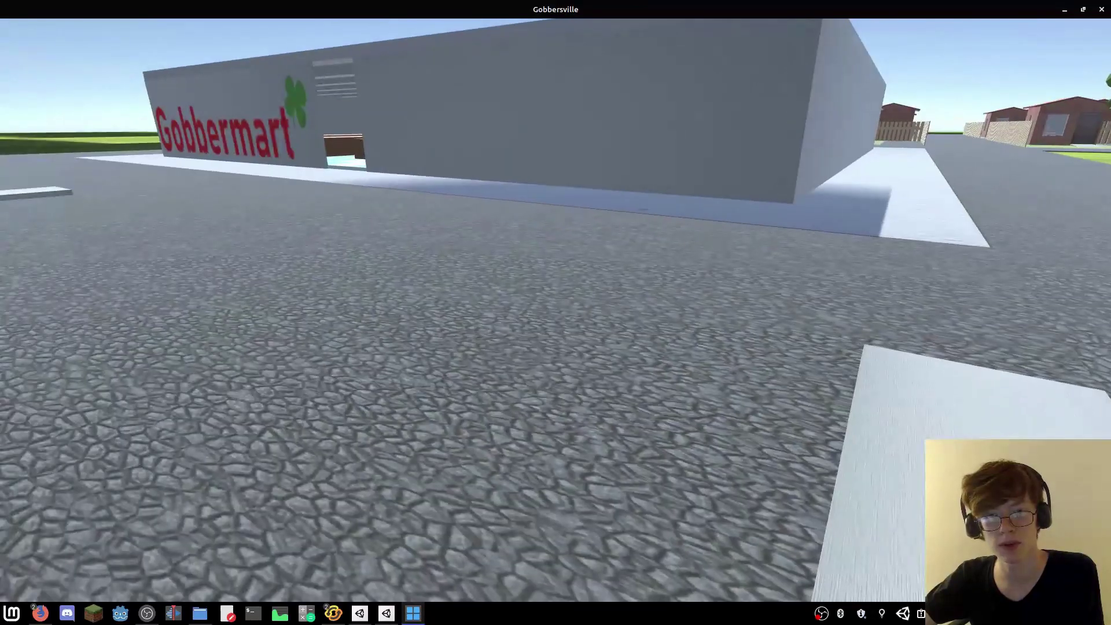
key(w)
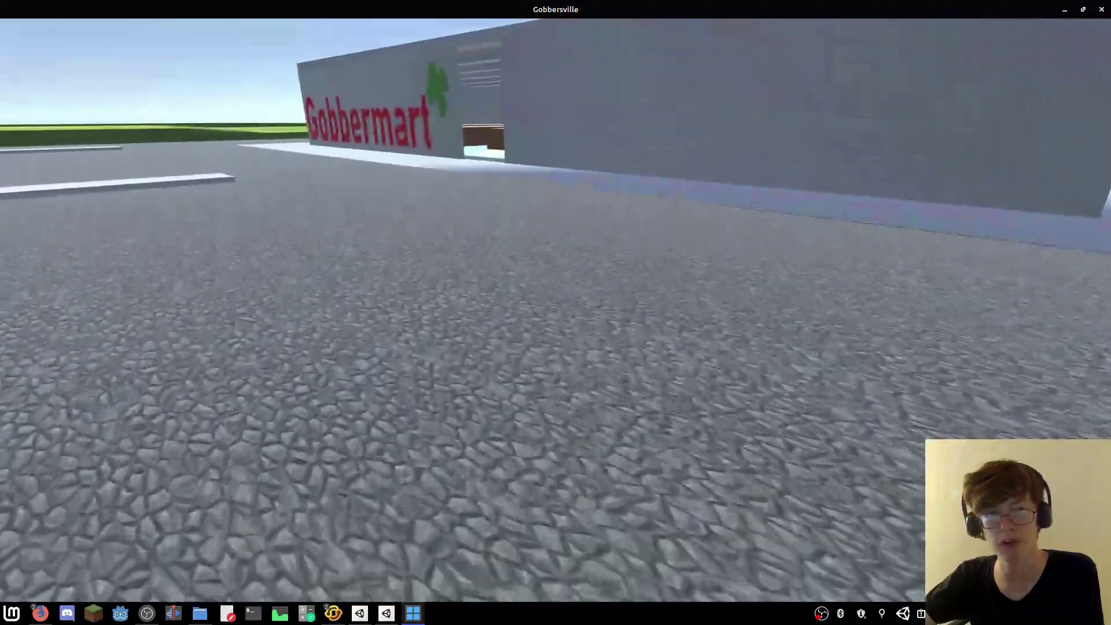
key(w)
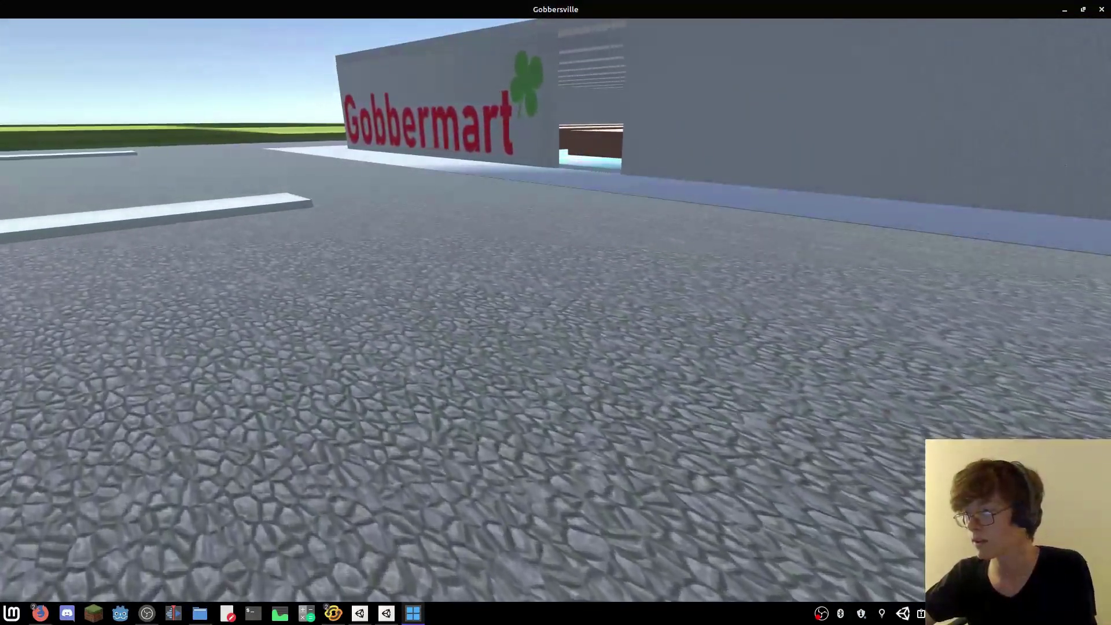
key(w)
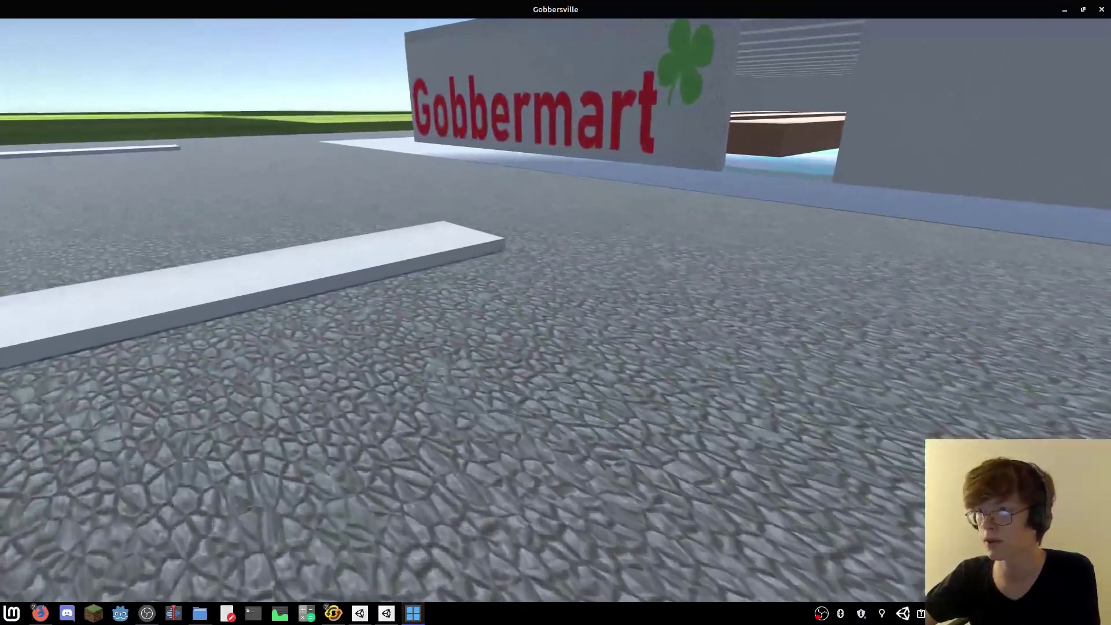
key(w)
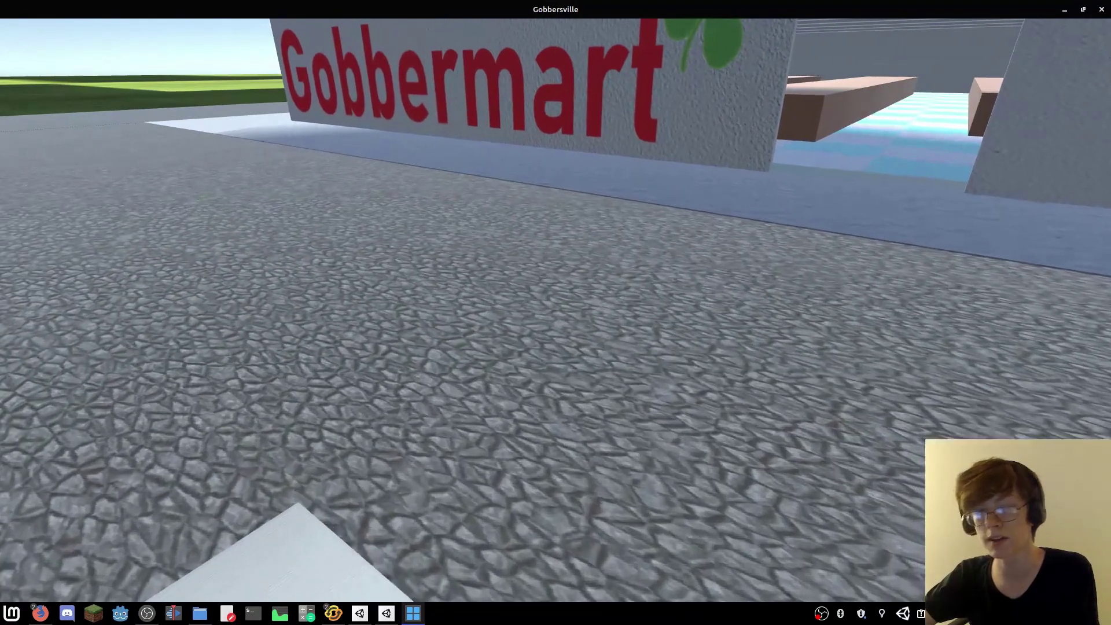
key(w)
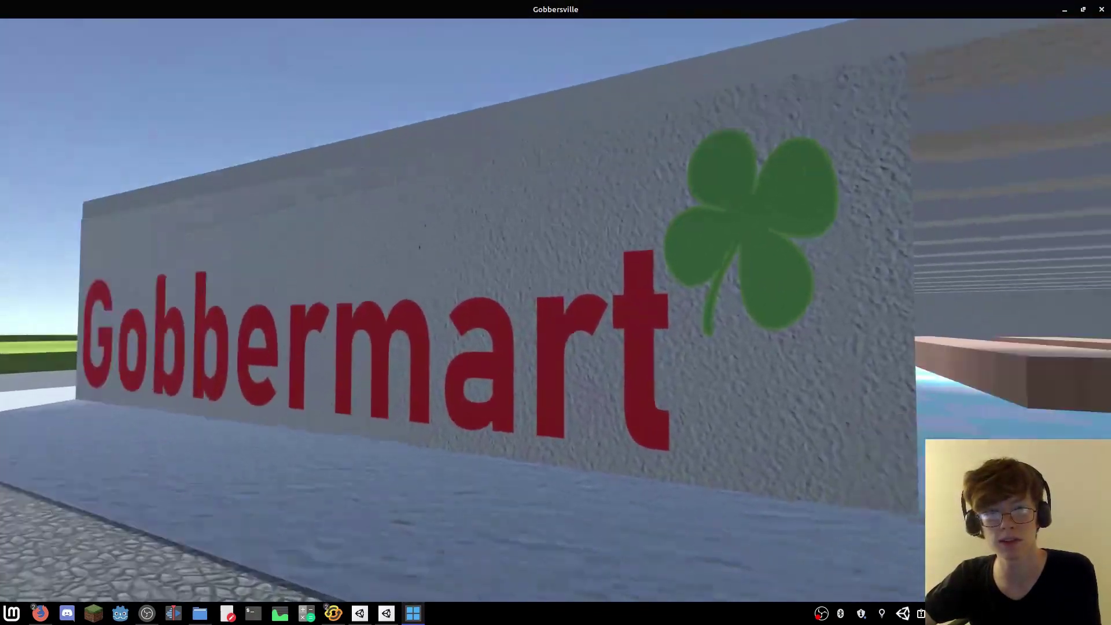
key(s)
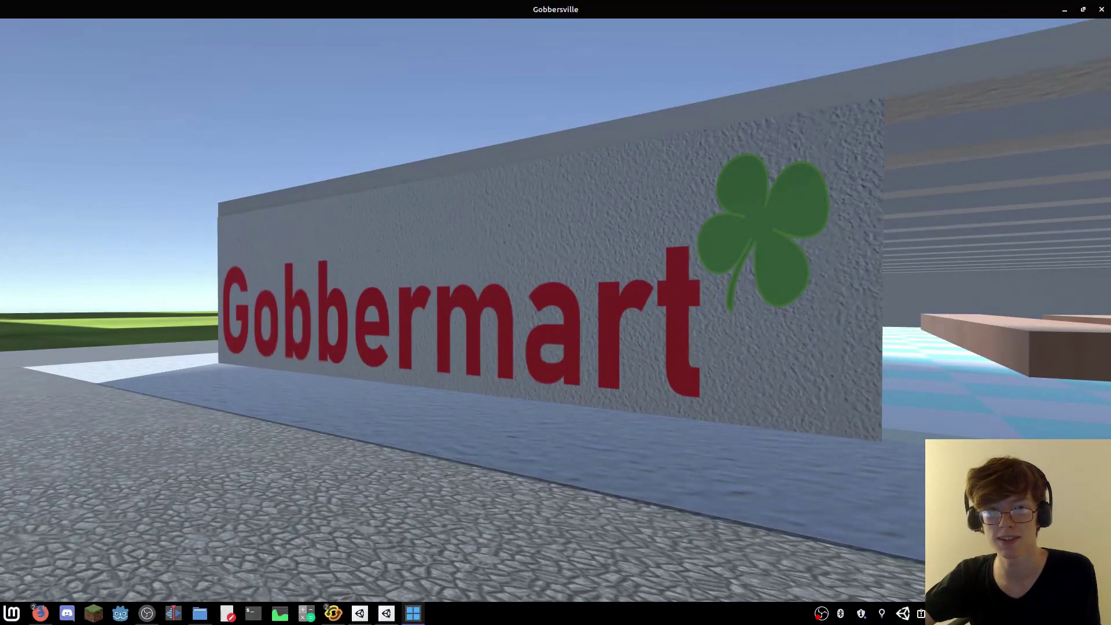
key(w)
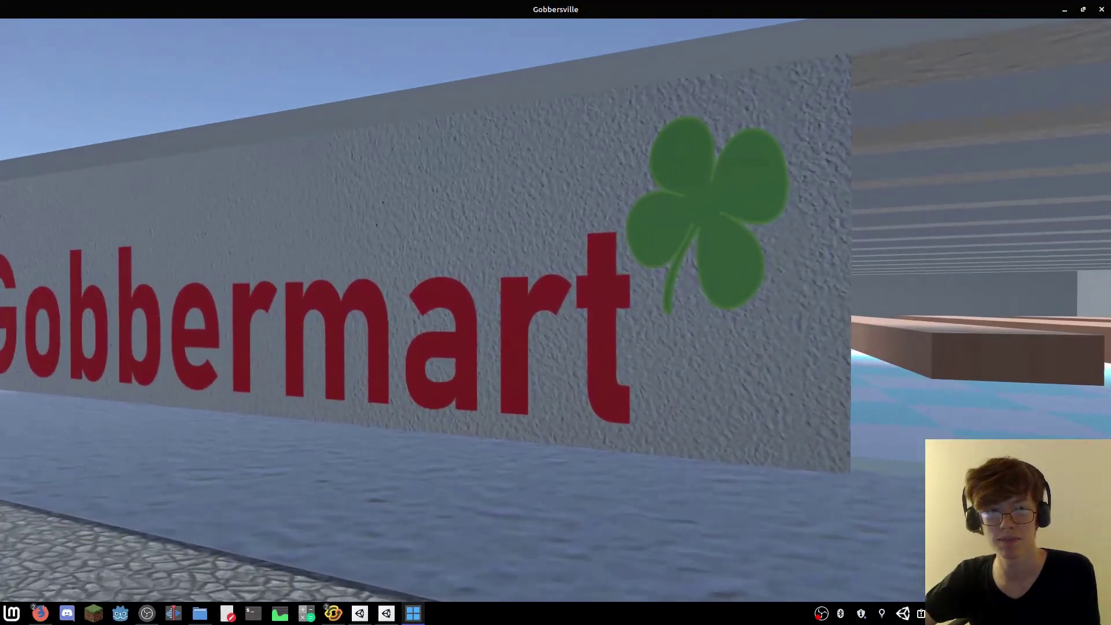
key(w)
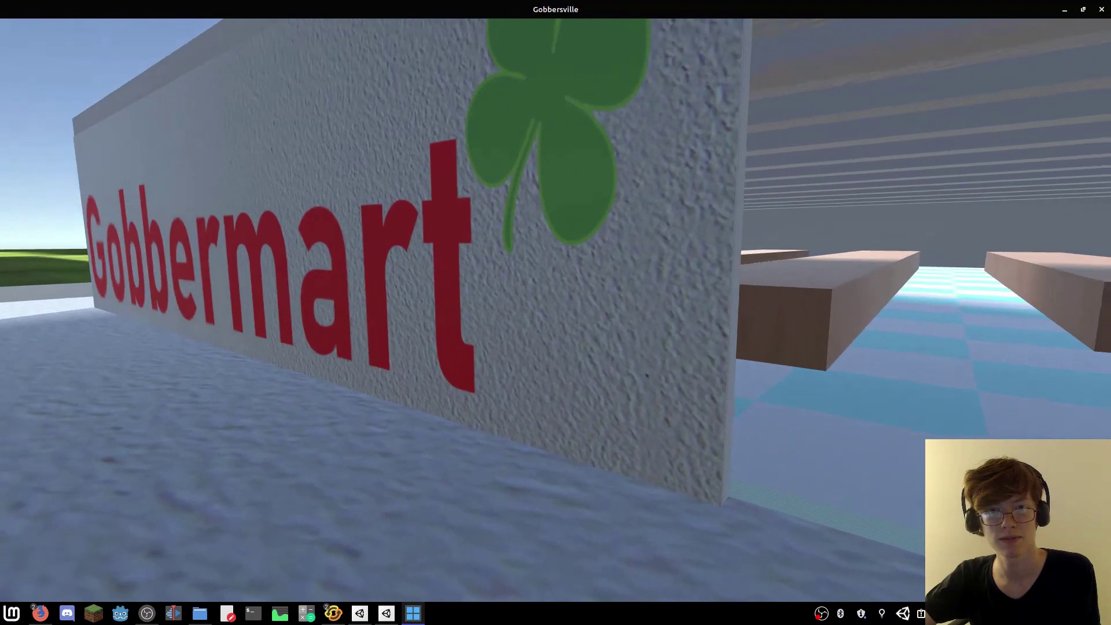
key(w)
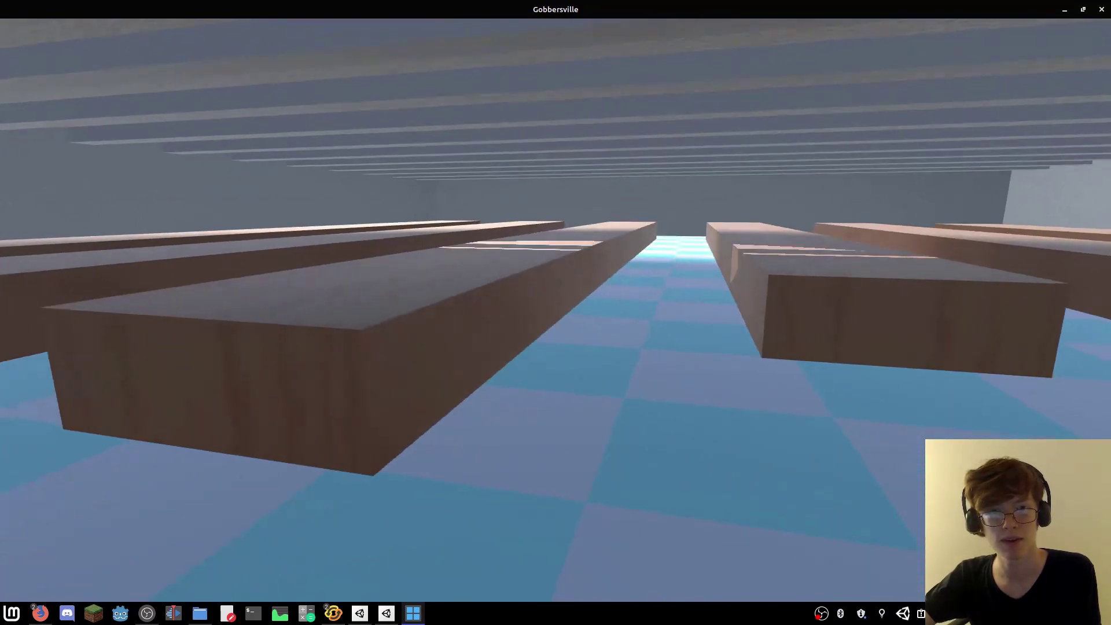
key(w)
key(w)
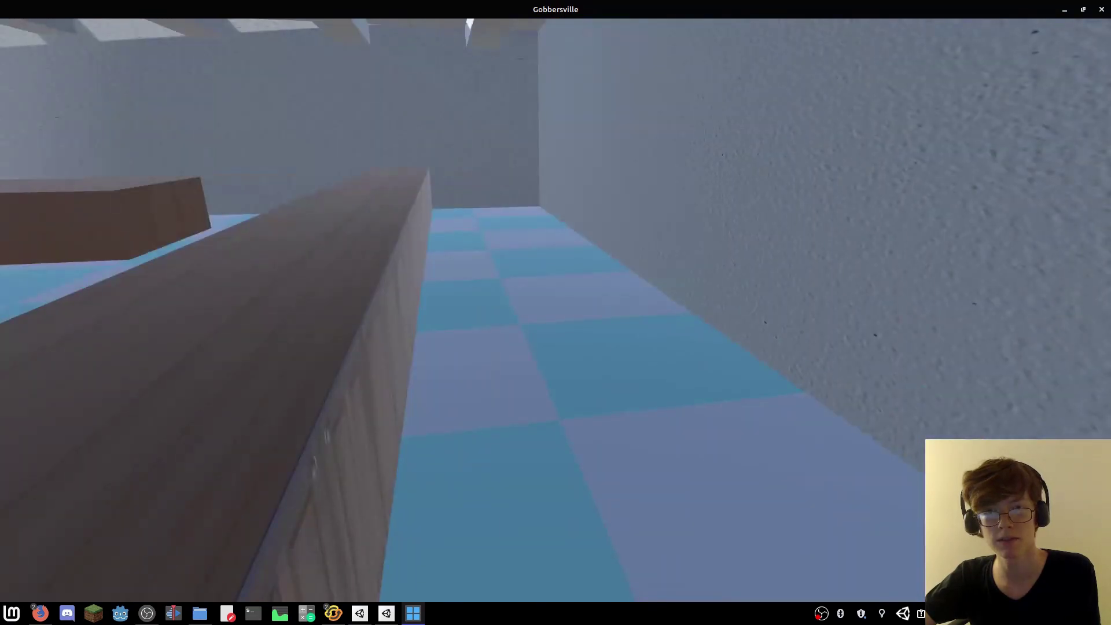
key(s)
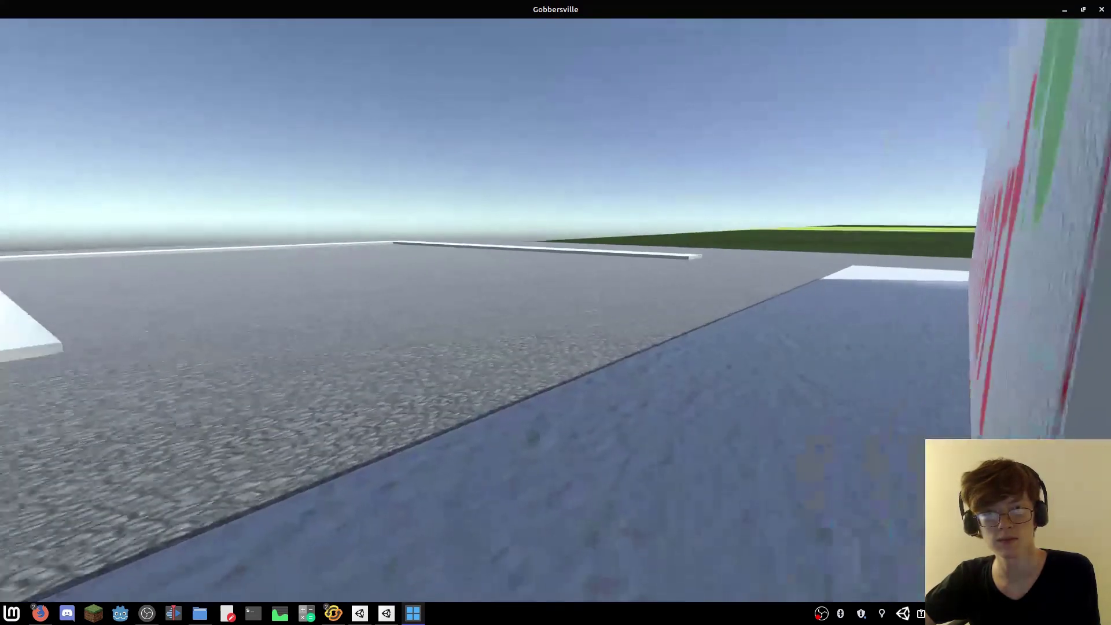
key(w)
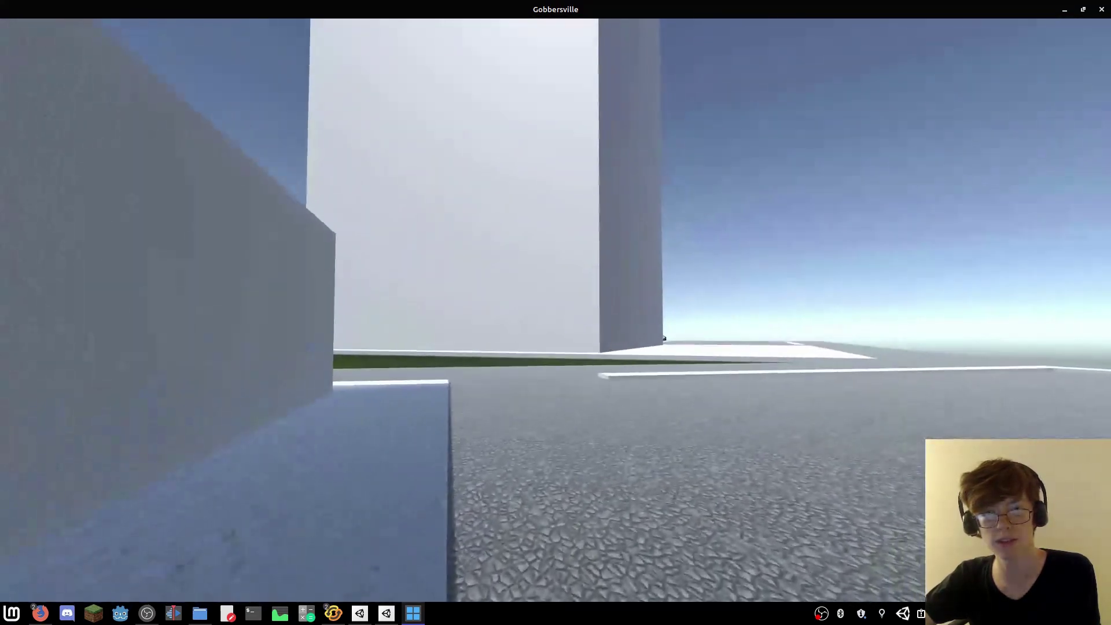
key(d)
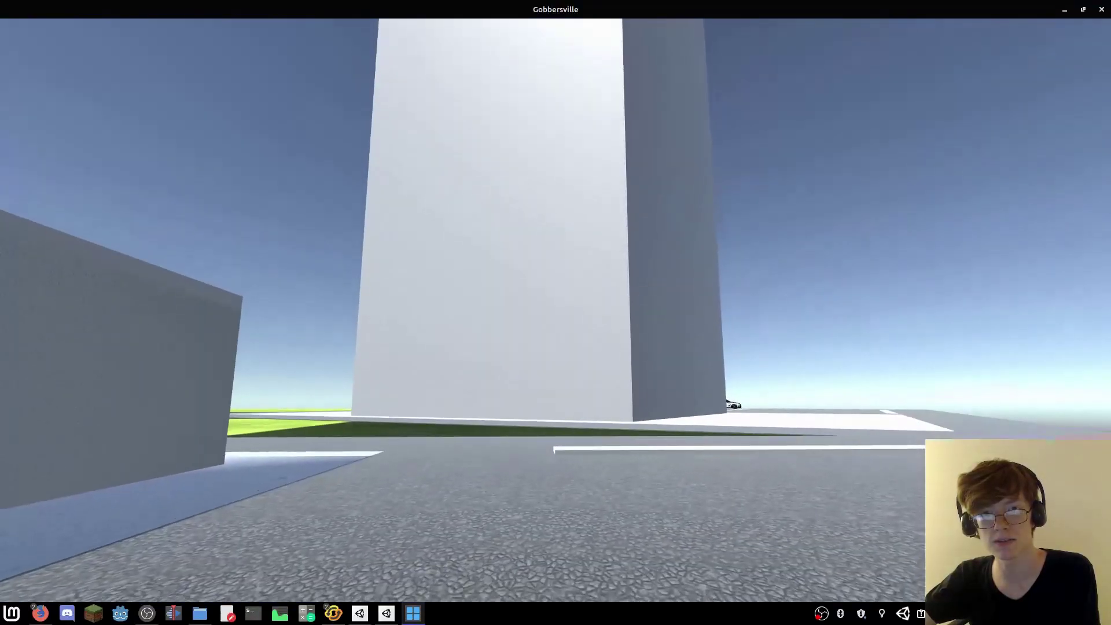
key(w)
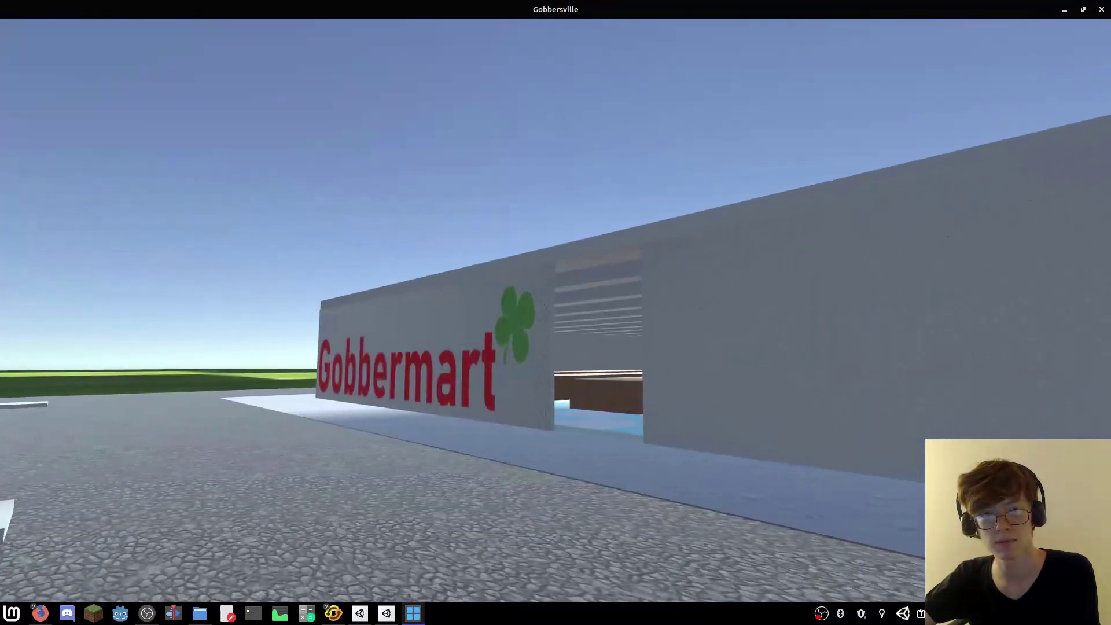
key(w)
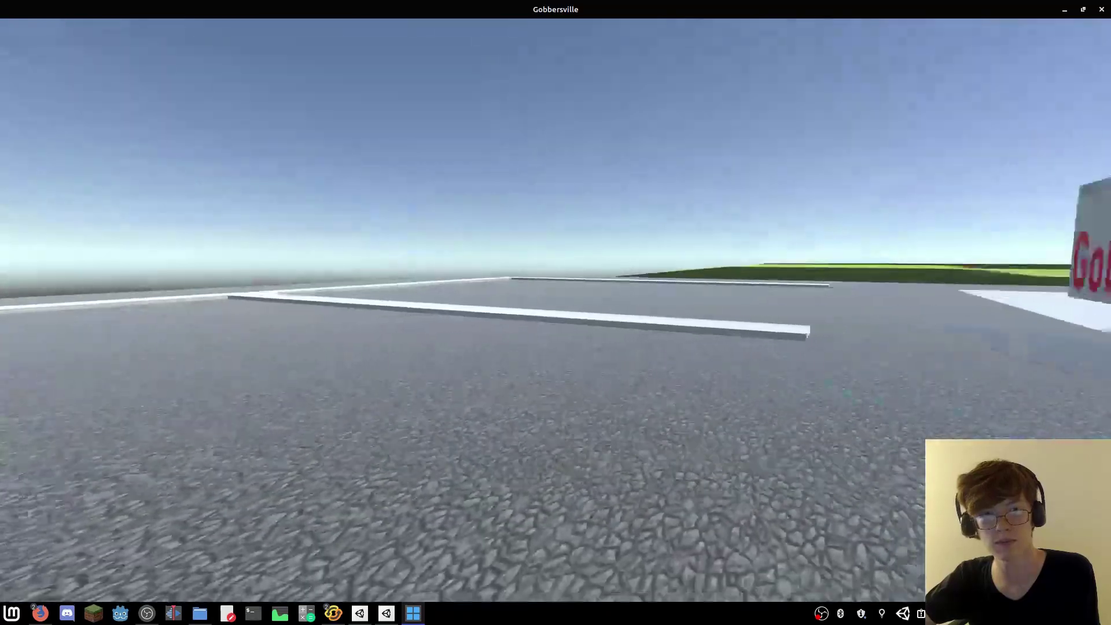
key(w)
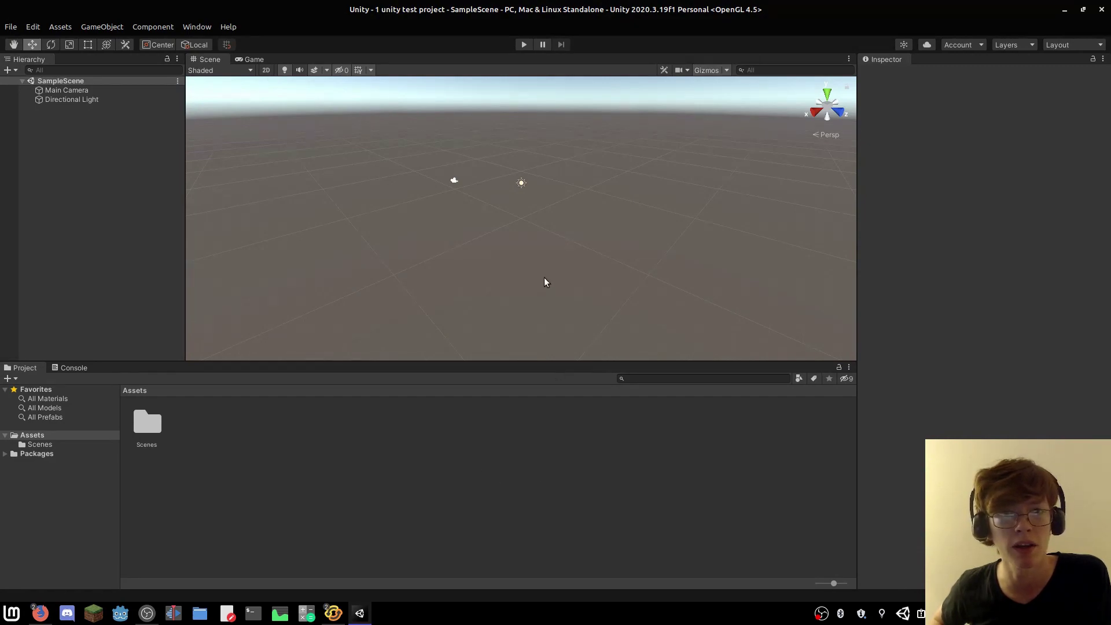
scroll(526, 231, up, 2)
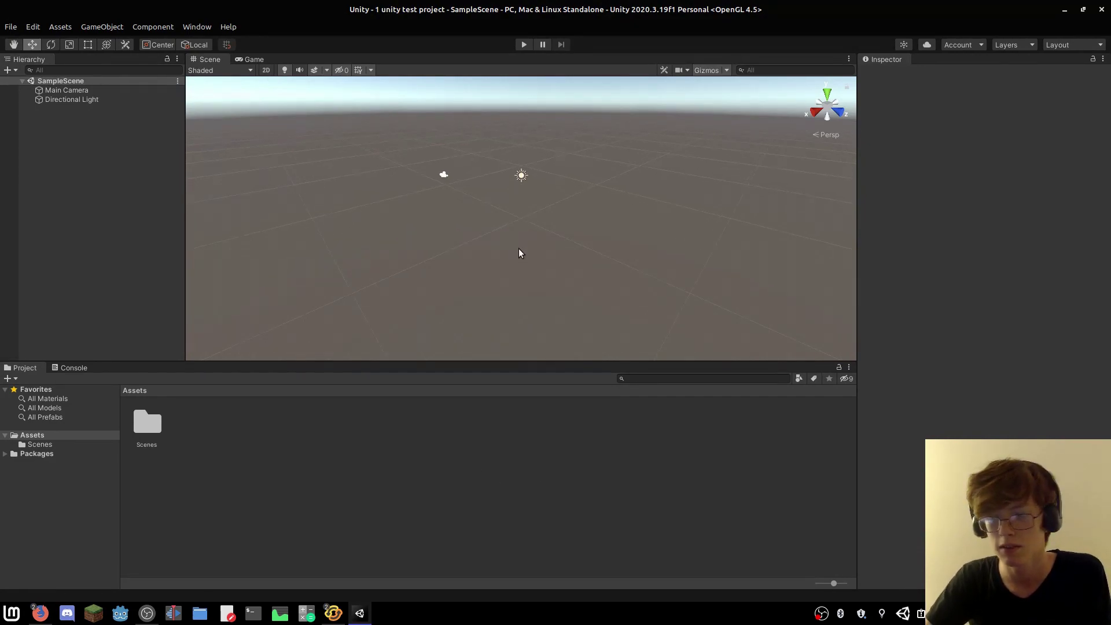
right_drag(520, 251, 400, 248)
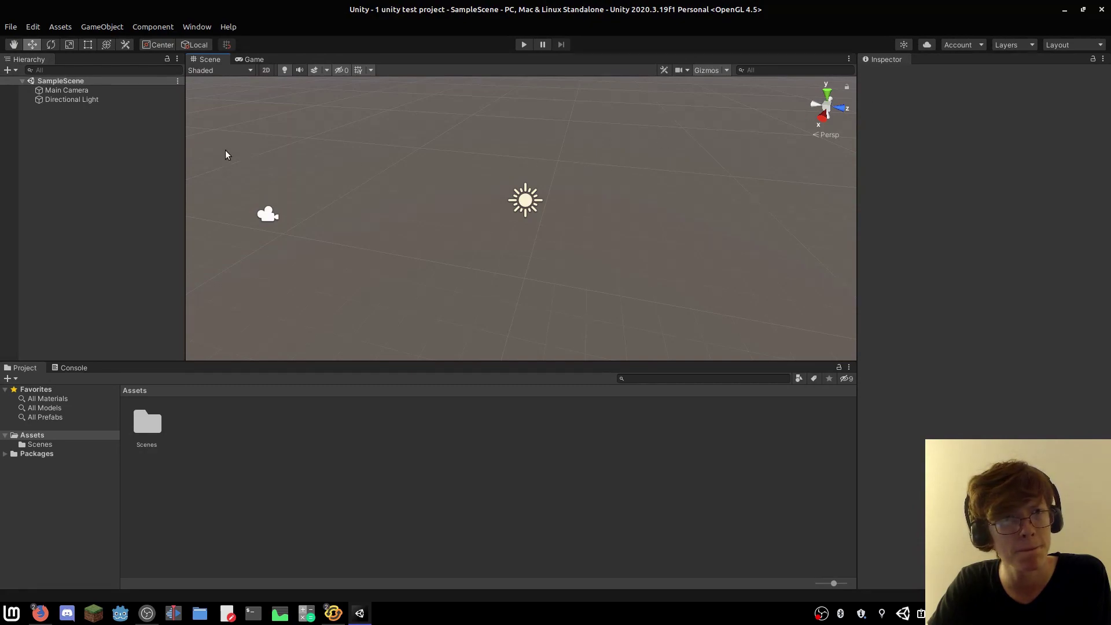
alt+drag(381, 199, 571, 253)
click(539, 223)
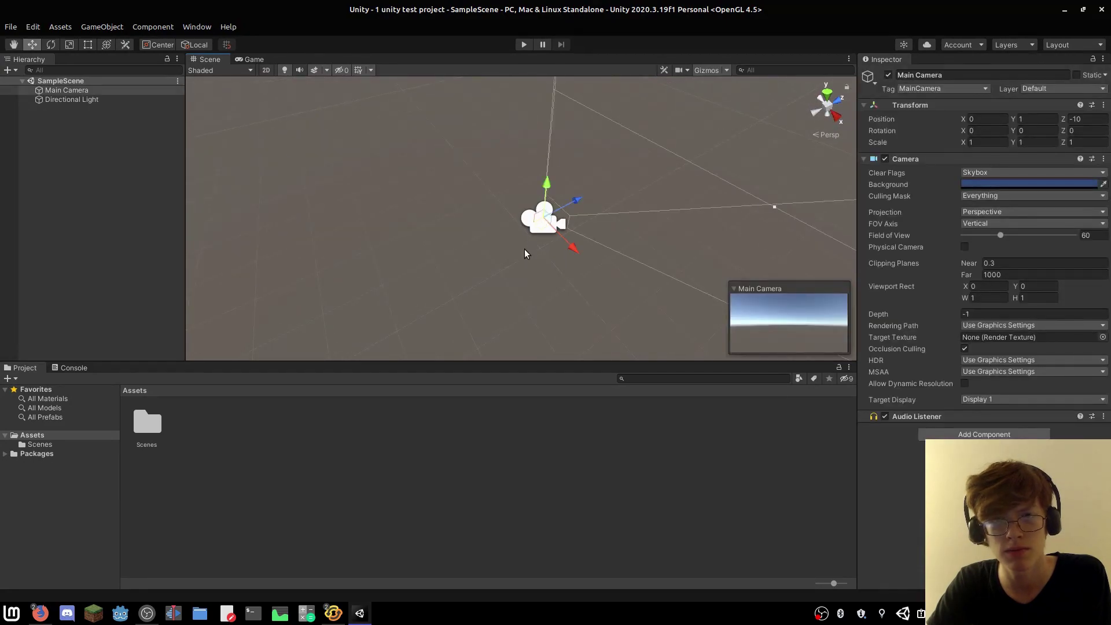
click(538, 272)
alt+drag(538, 271, 359, 268)
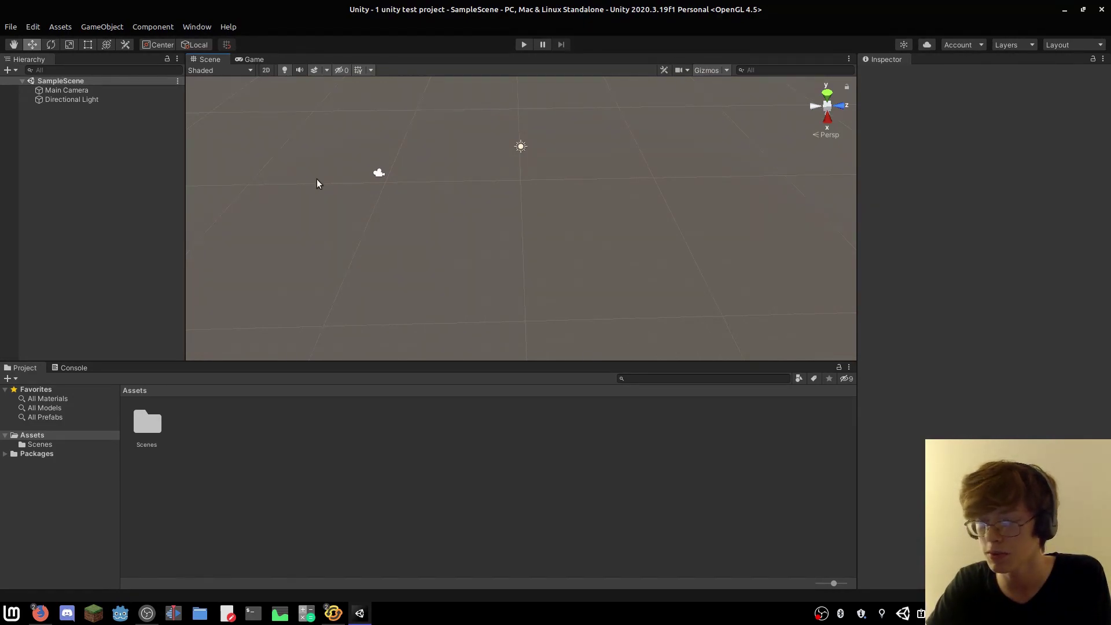
right_click(58, 119)
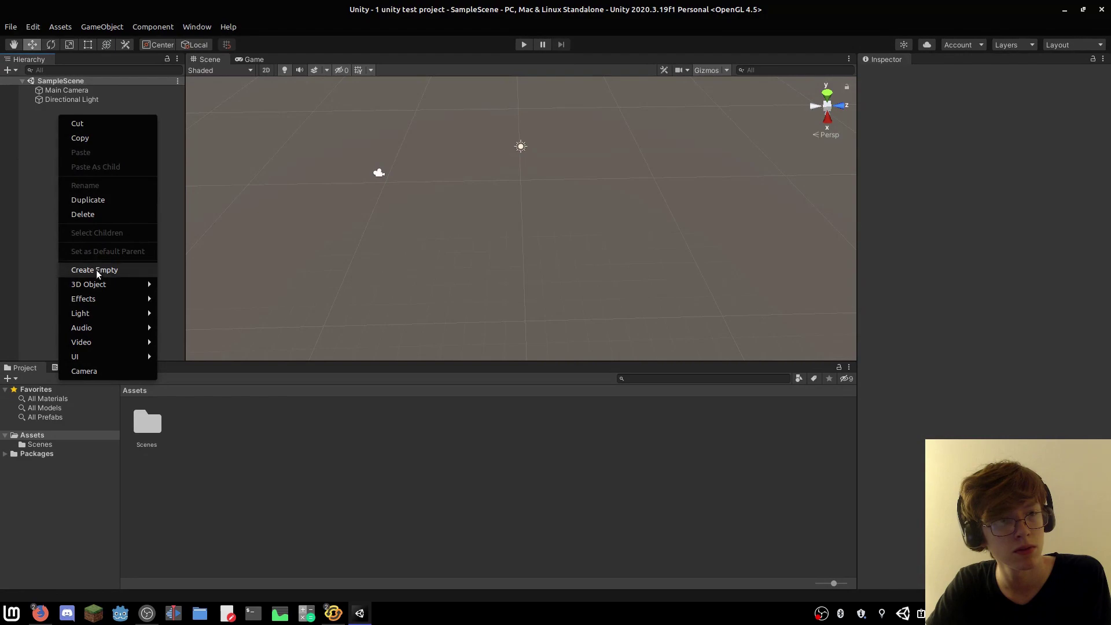
Add a Cube to SampleScene and set its Position to 0, 0, 0.
mouse_move(128, 284)
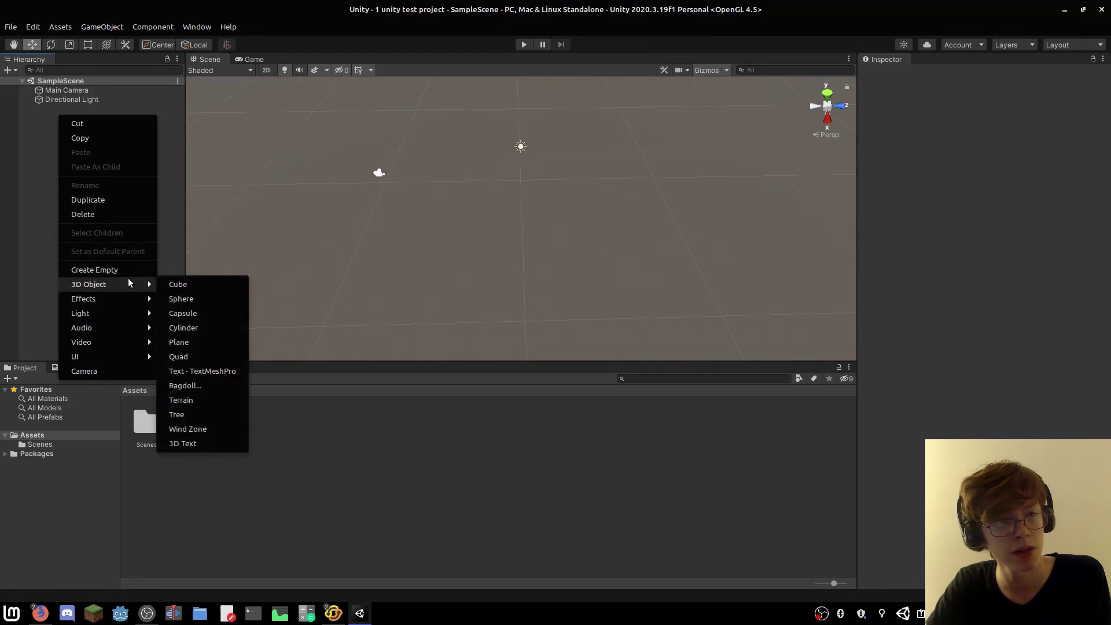
click(179, 284)
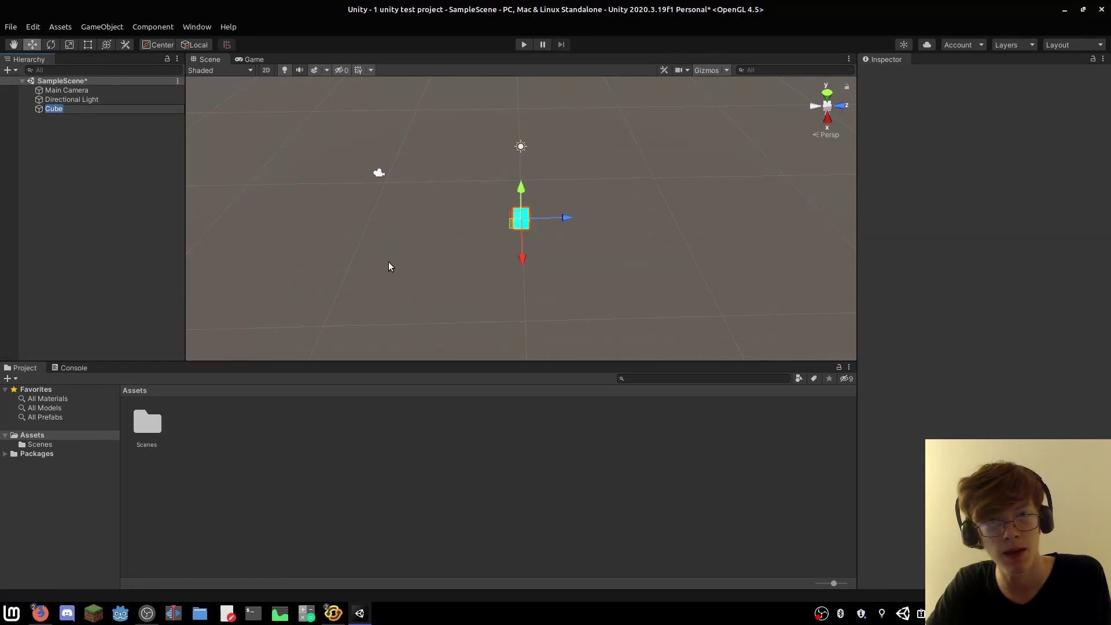
alt+drag(417, 258, 481, 227)
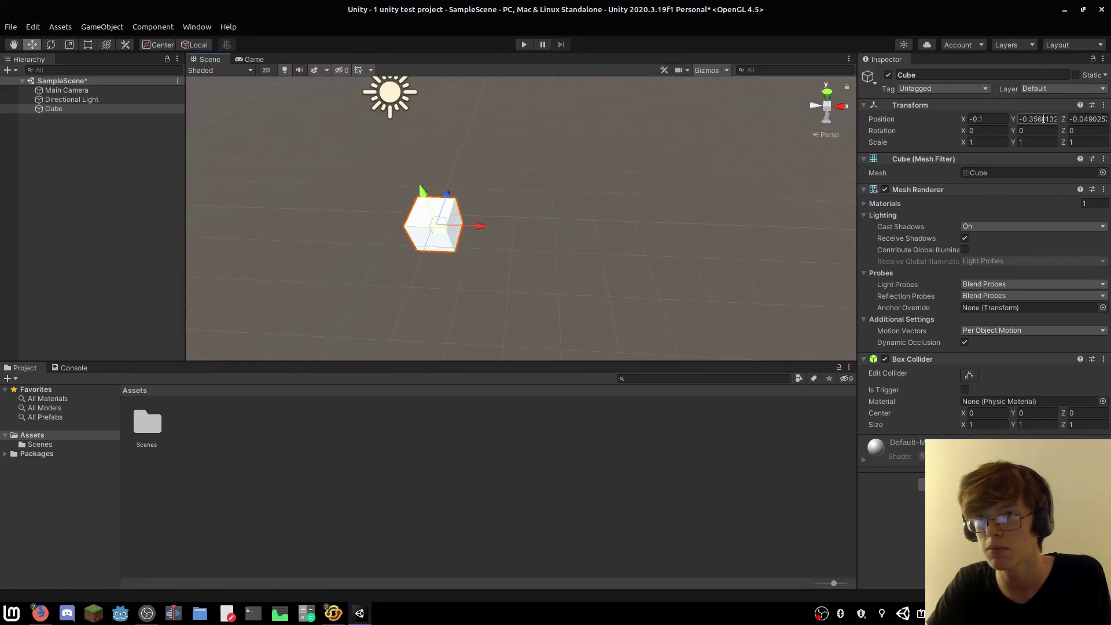
click(989, 118)
text(0)
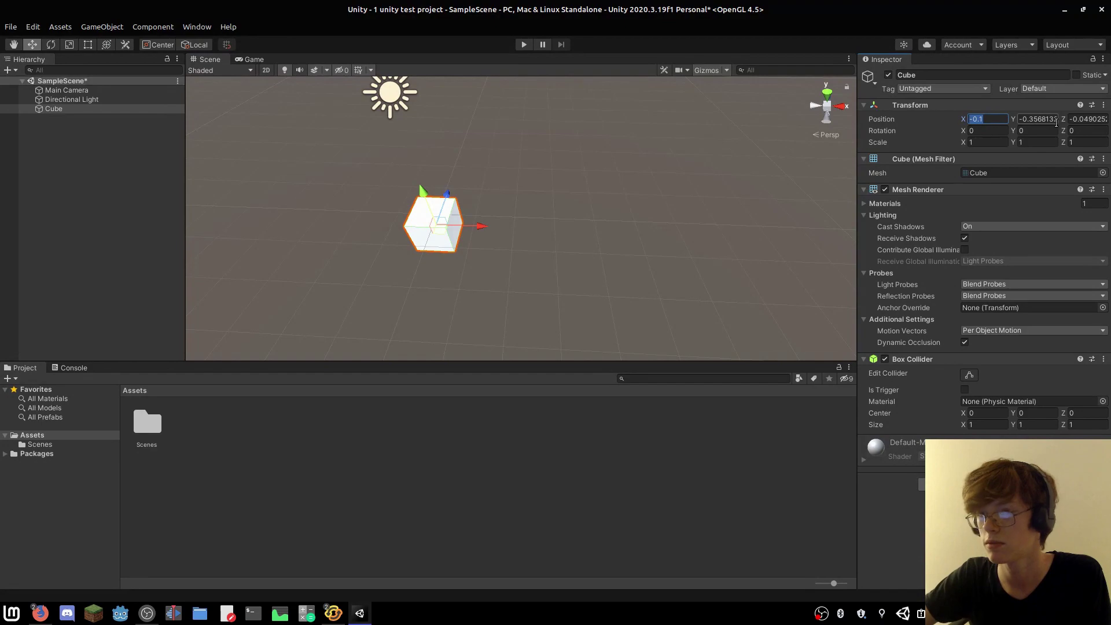
click(1035, 118)
text(0)
click(1088, 119)
text(0)
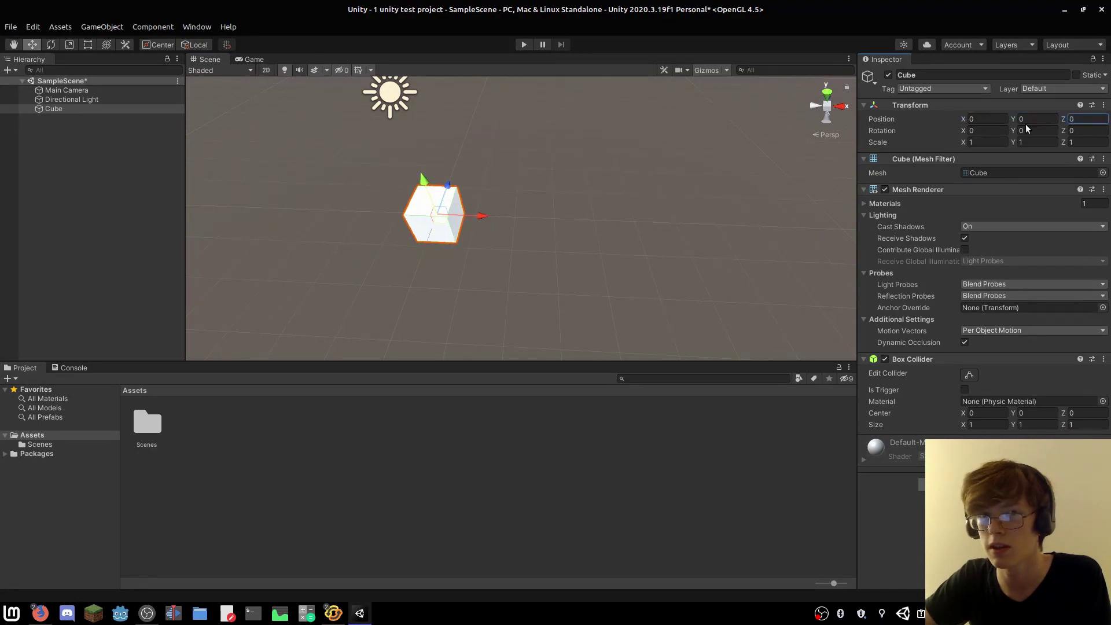
Scale the cube to 10, 1, 10 to form a flat floor.
alt+drag(753, 210, 413, 196)
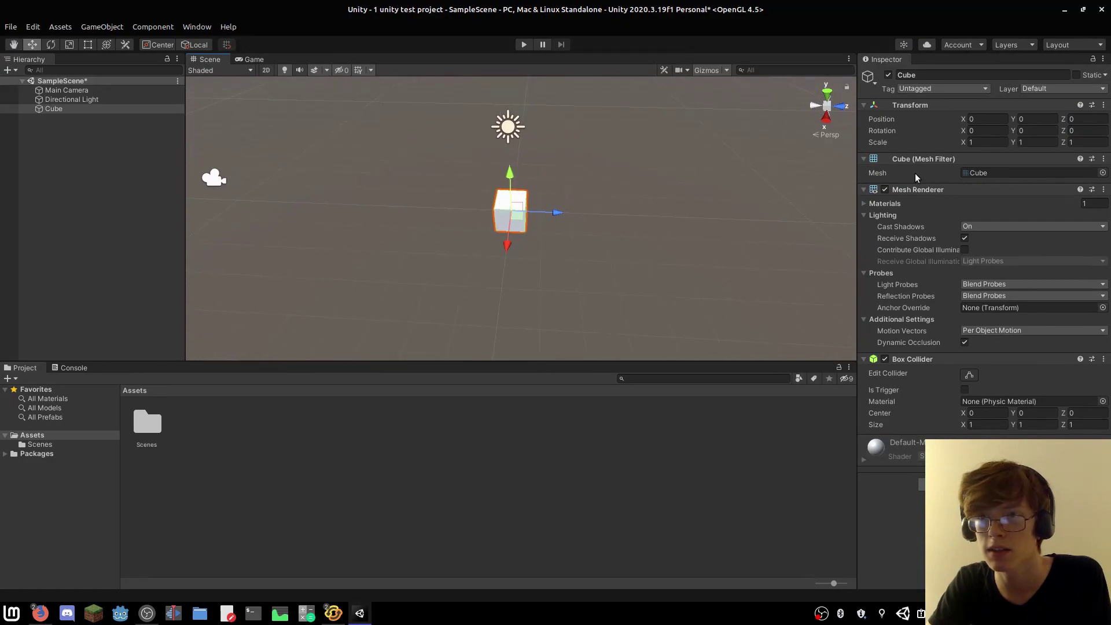
click(981, 143)
text(10)
click(1036, 144)
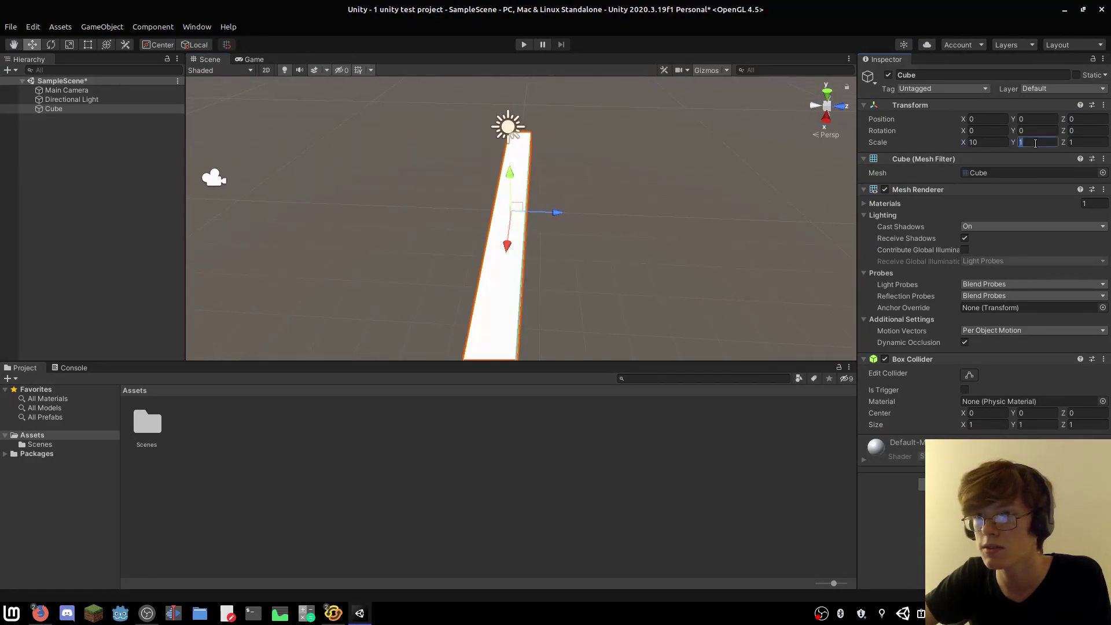
text(10)
click(1093, 143)
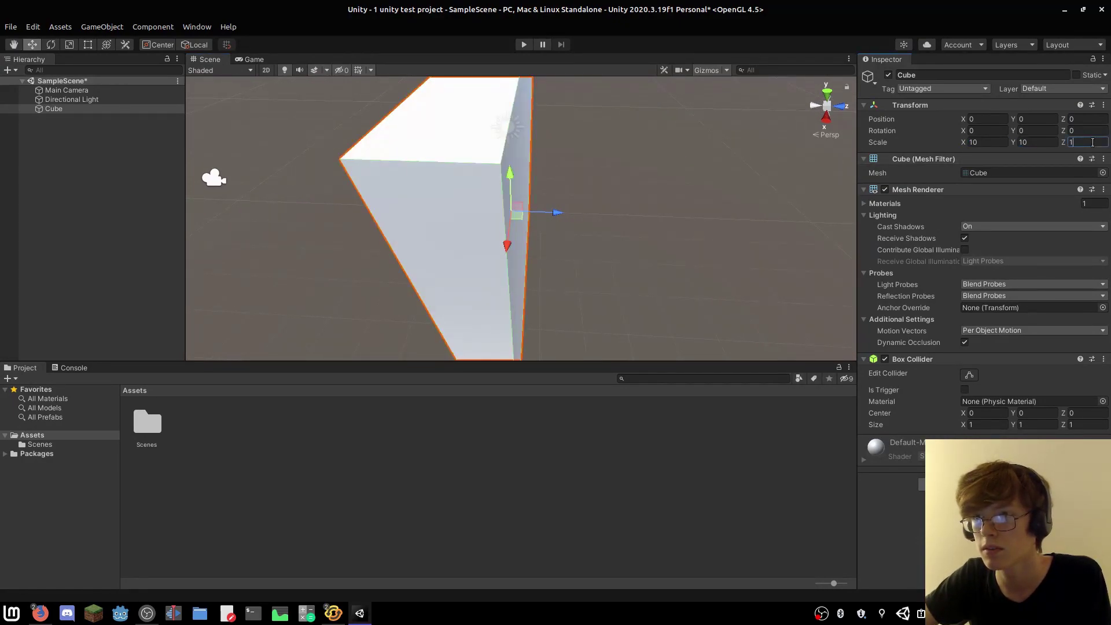
text(0)
click(1036, 143)
text(1)
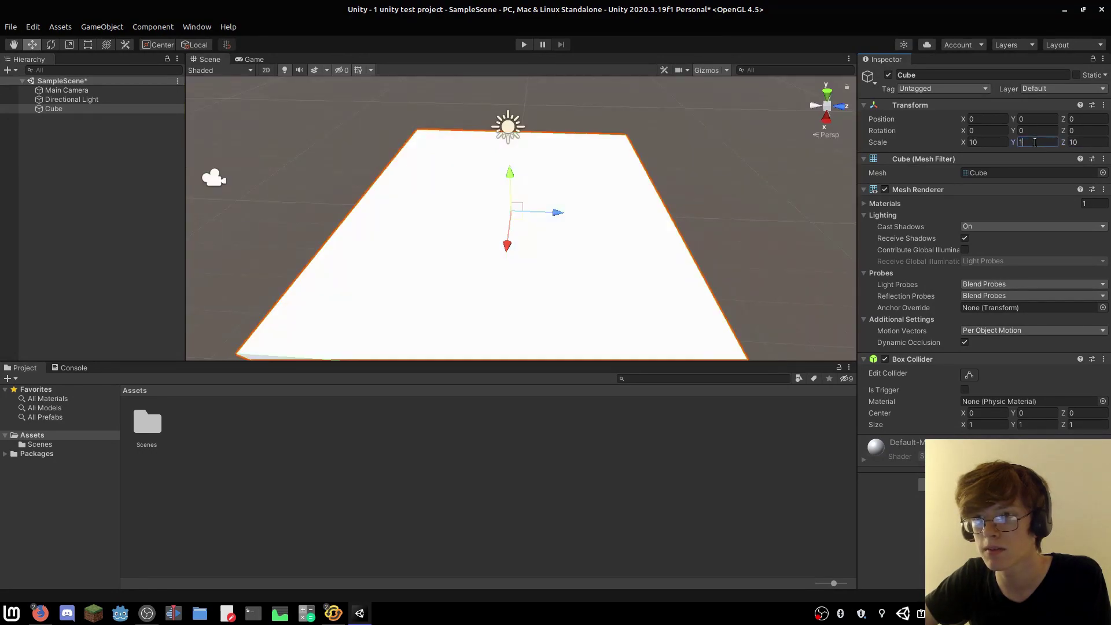
Deselect the floor, inspect it from a distance, and save the scene.
mouse_move(748, 215)
right_down()
mouse_move(733, 222)
mouse_move(806, 206)
mouse_move(752, 208)
right_up()
click(656, 224)
right_drag(655, 224, 657, 229)
key(s)
key(ctrl+s)
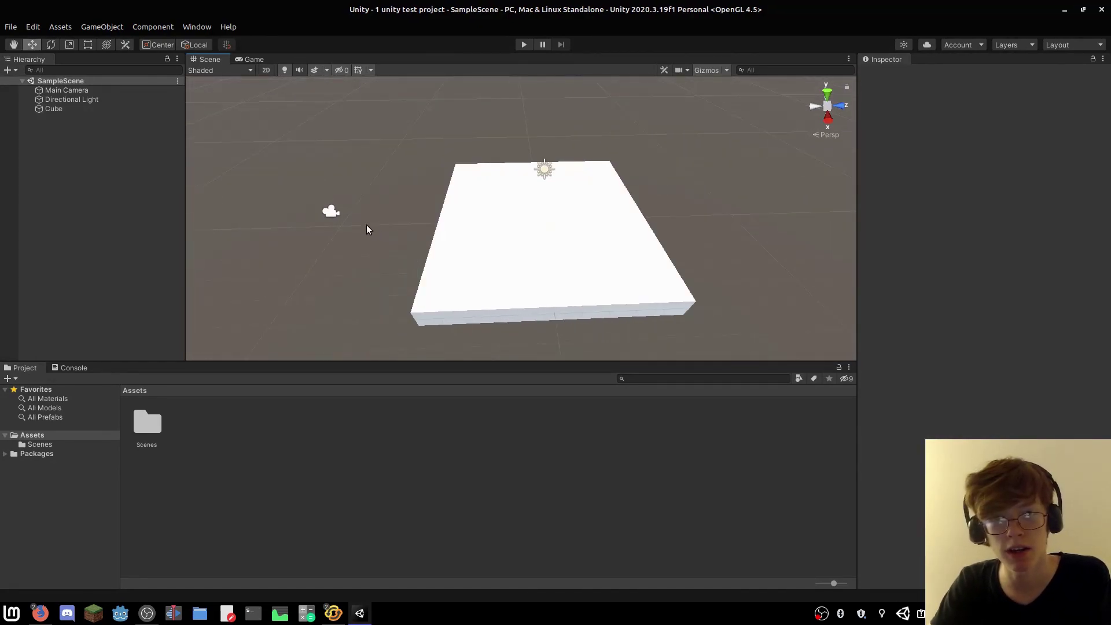
right_drag(366, 228, 272, 227)
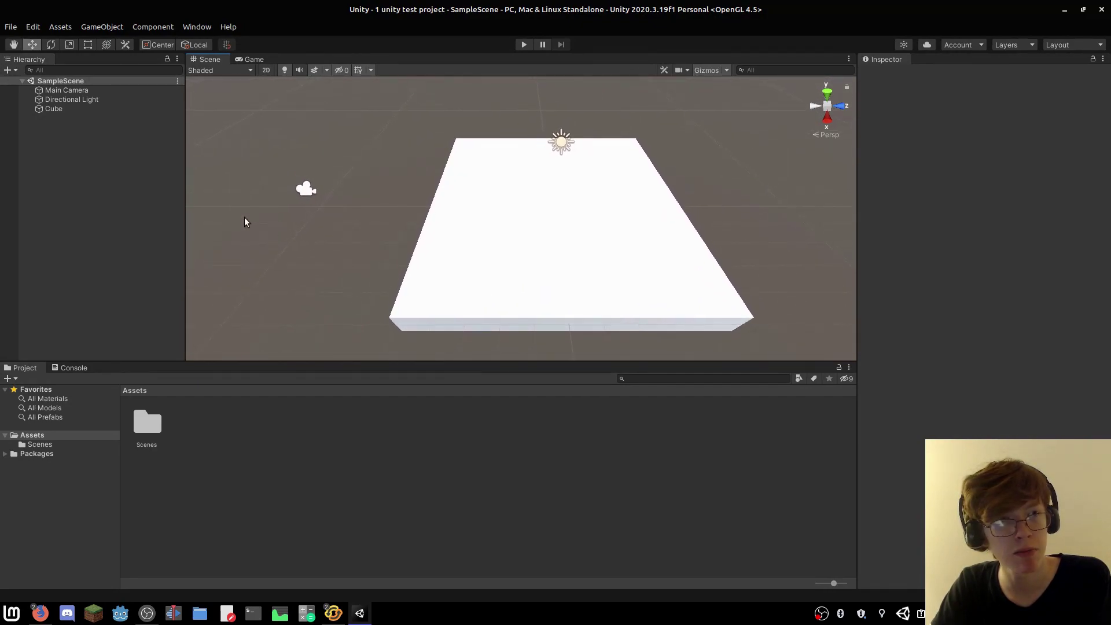
Open the Assets/Scenes folder in the Project window.
right_click(92, 139)
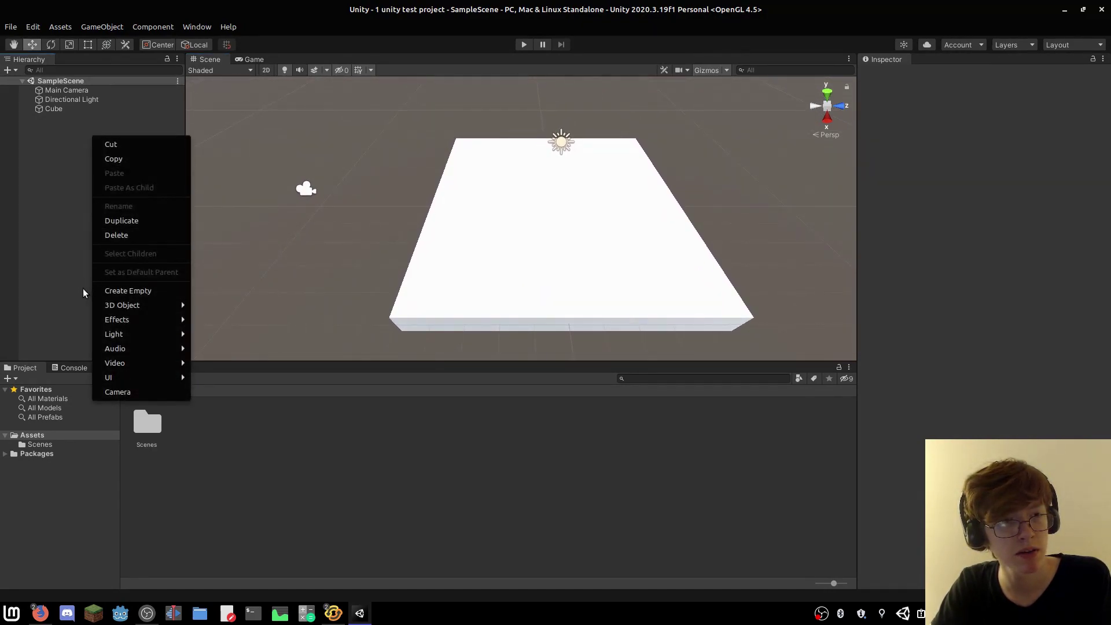
mouse_move(144, 307)
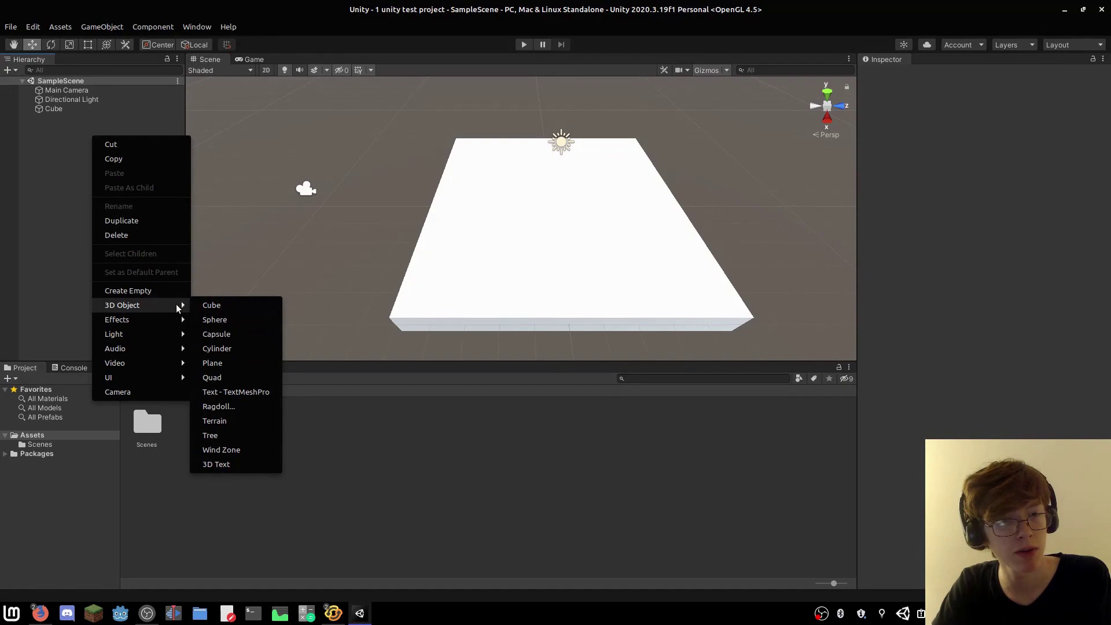
click(427, 458)
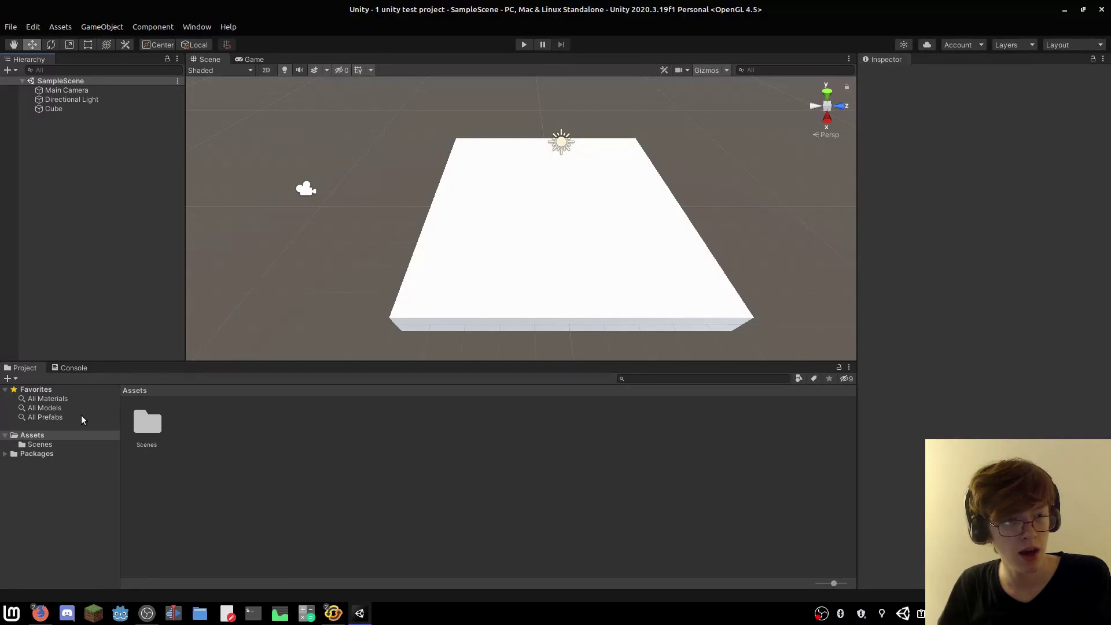
click(47, 446)
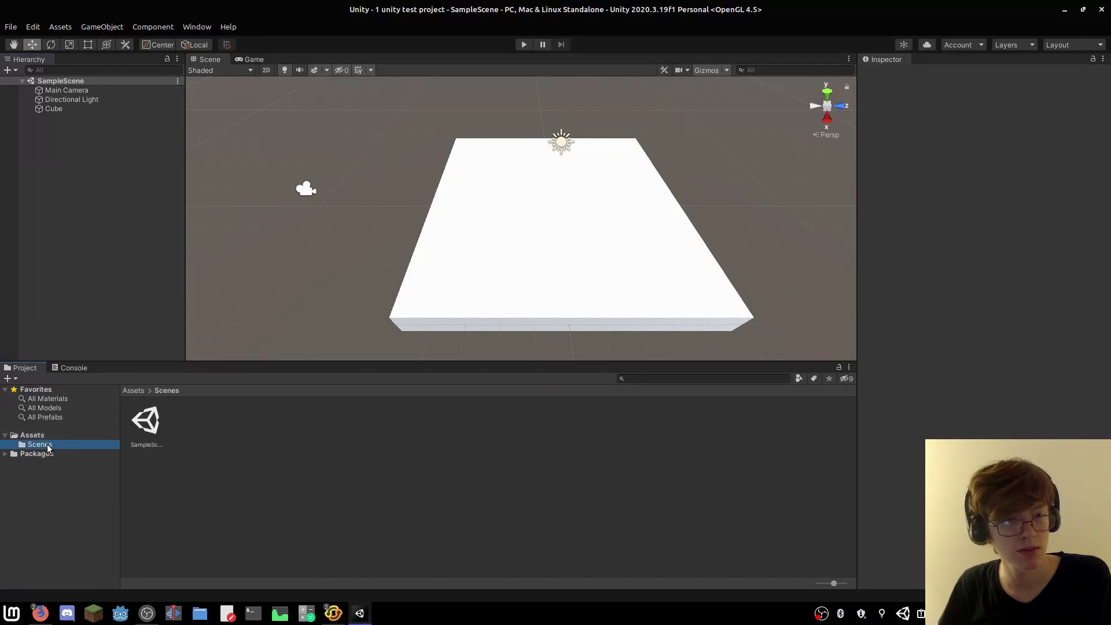
click(147, 433)
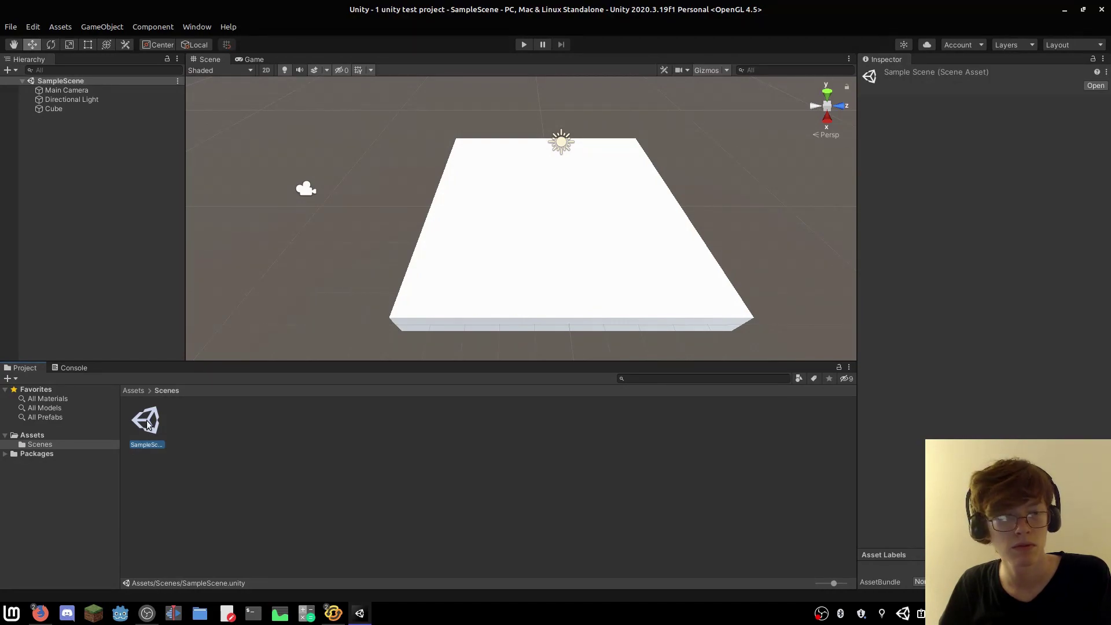
click(266, 490)
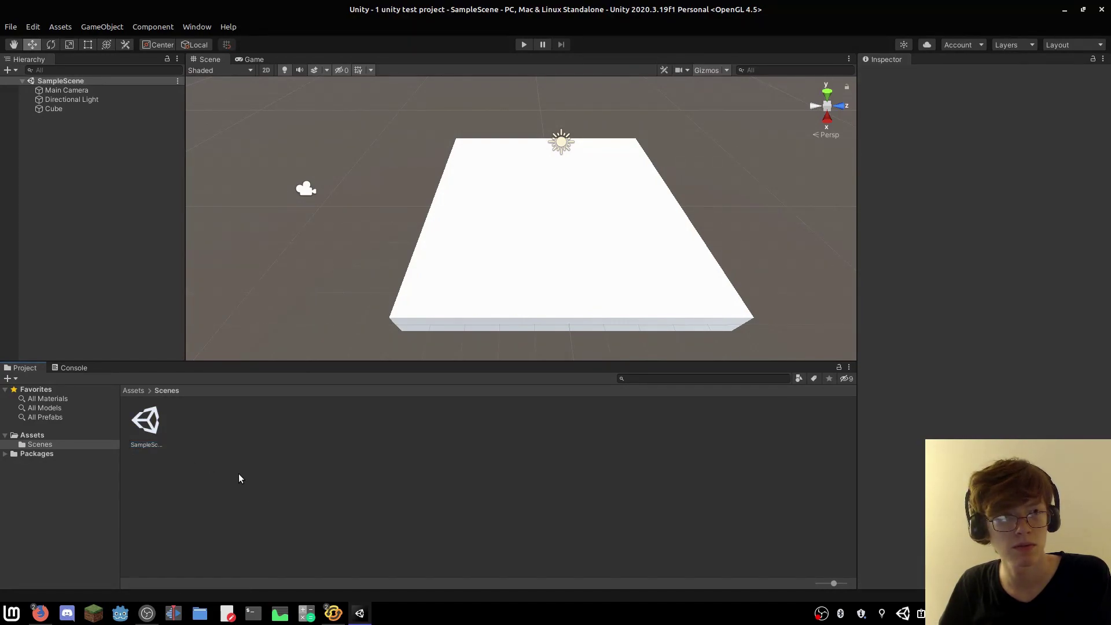
Create a new scene asset named player and open it.
right_click(194, 469)
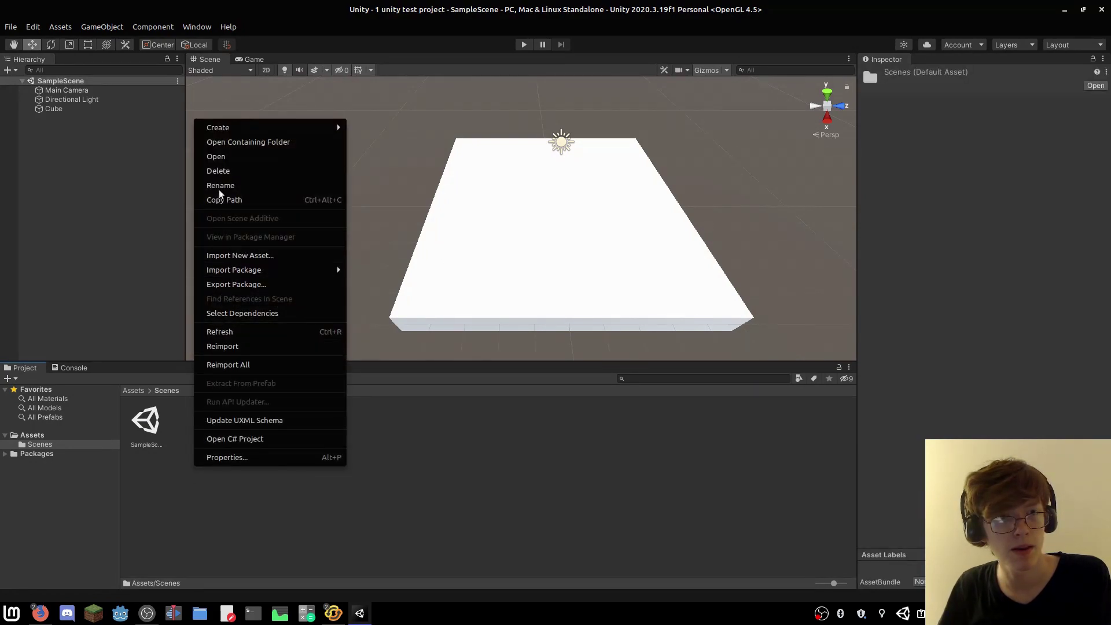
mouse_move(333, 127)
mouse_move(382, 128)
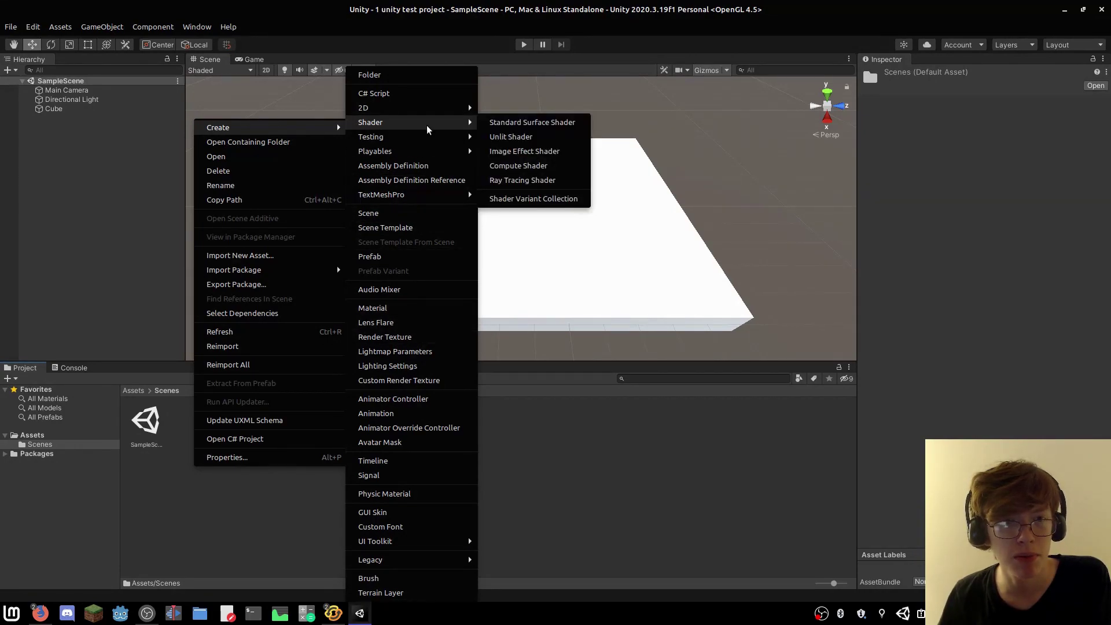
click(399, 214)
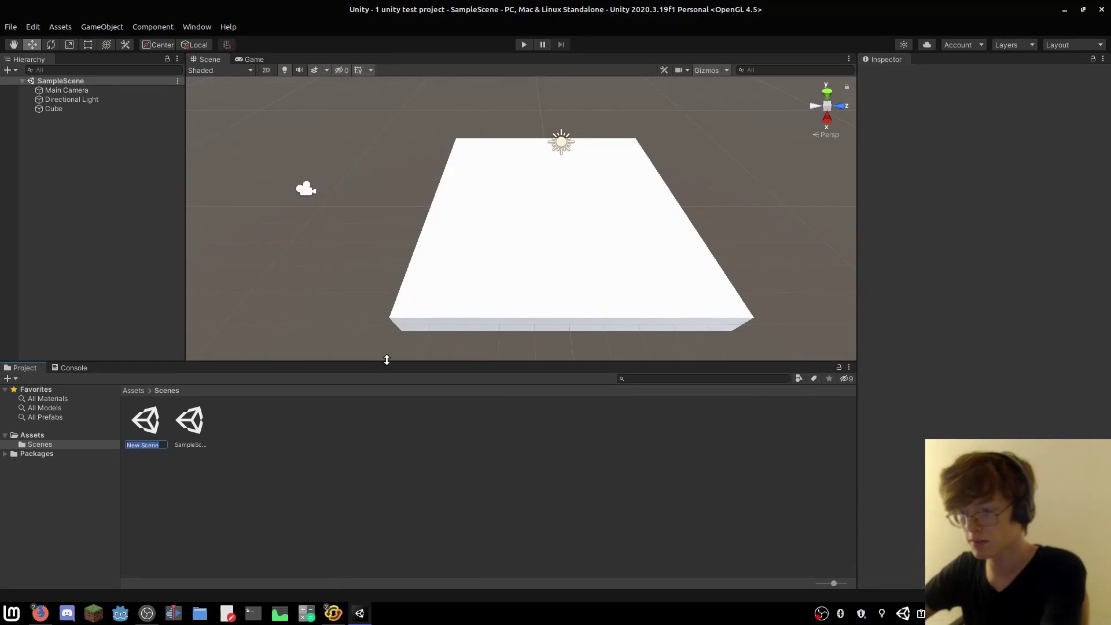
text(player)
key(Return)
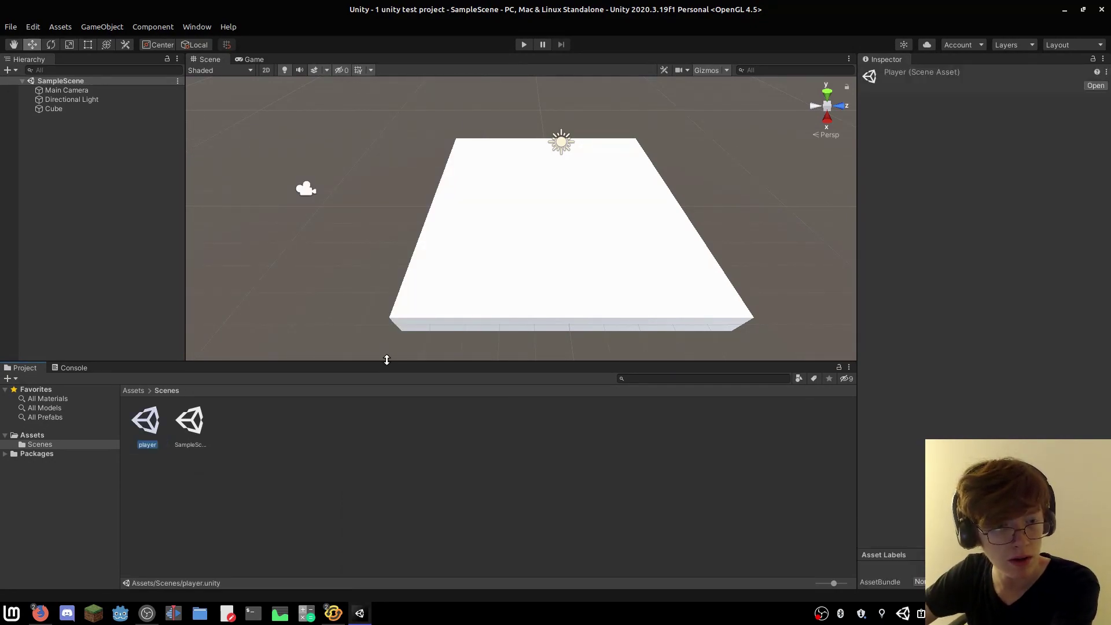
double_click(160, 424)
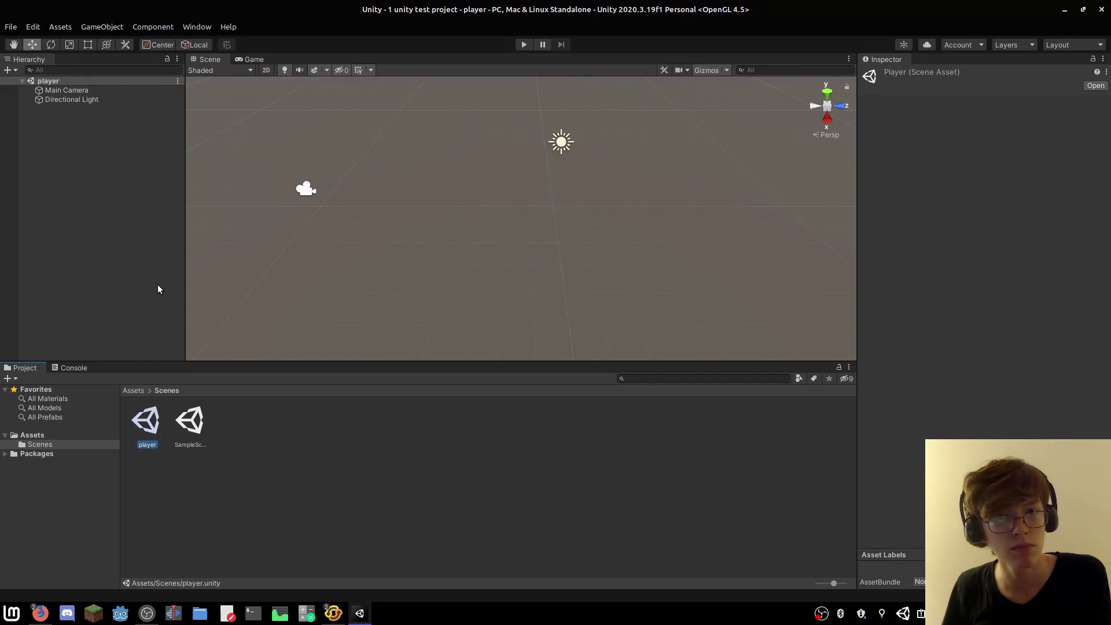
Add a Cylinder to the player scene and set its Position to 0, 0, 0.
right_click(71, 122)
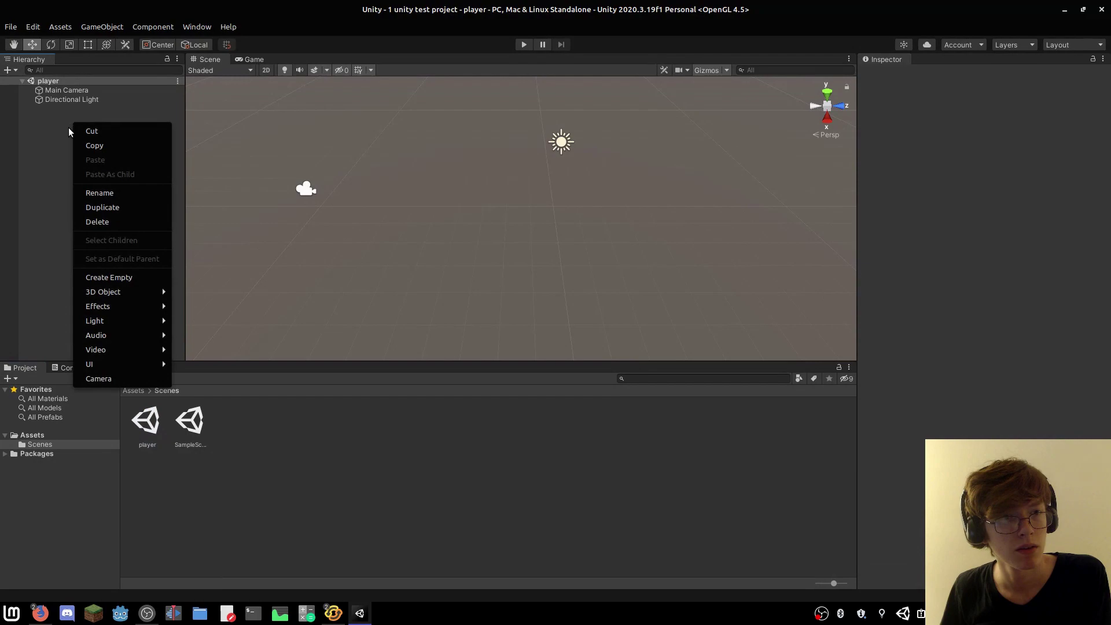
mouse_move(104, 288)
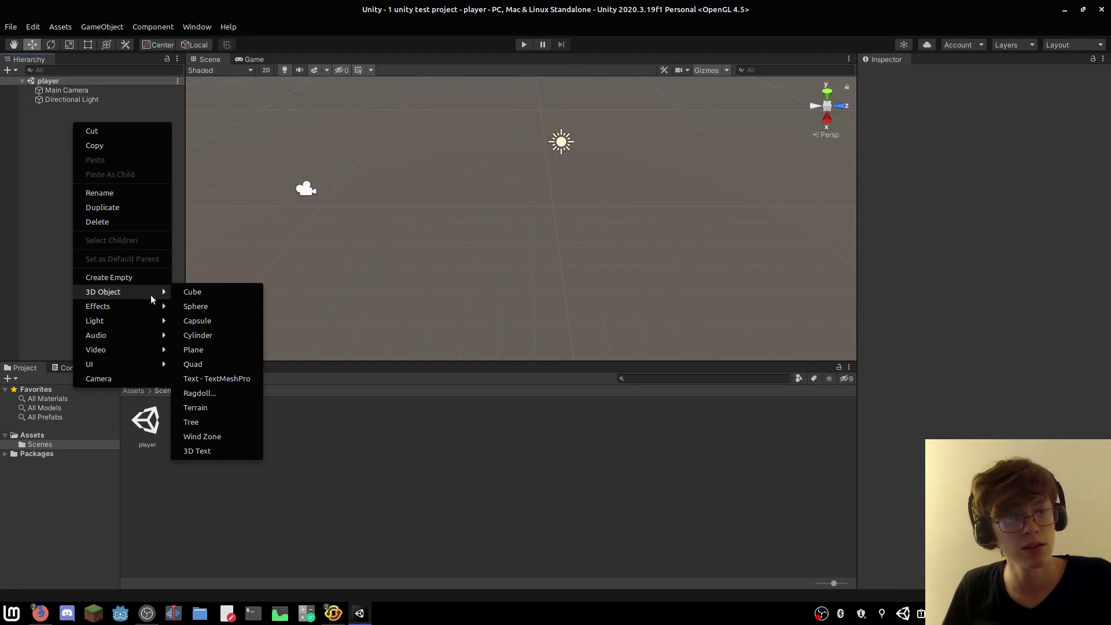
click(206, 339)
right_drag(414, 278, 415, 258)
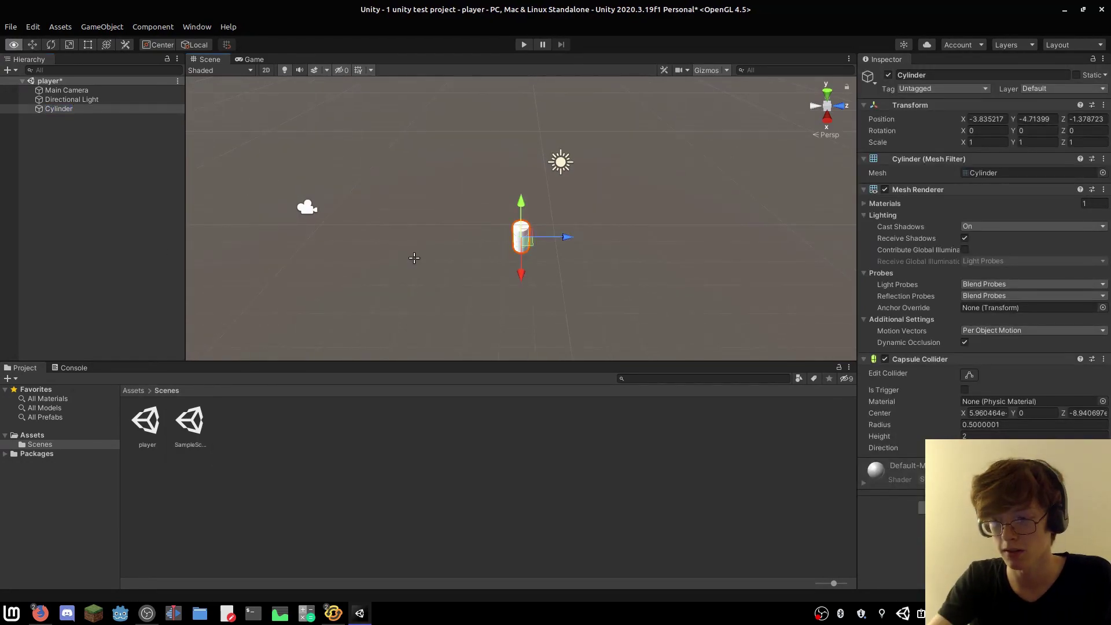
alt+drag(414, 258, 557, 252)
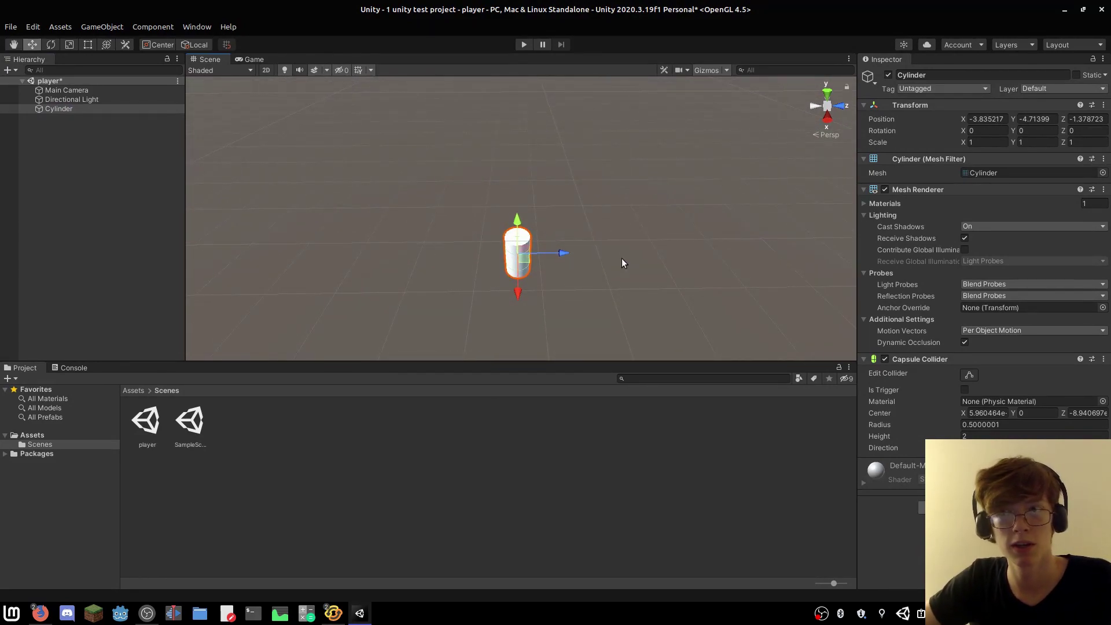
click(987, 119)
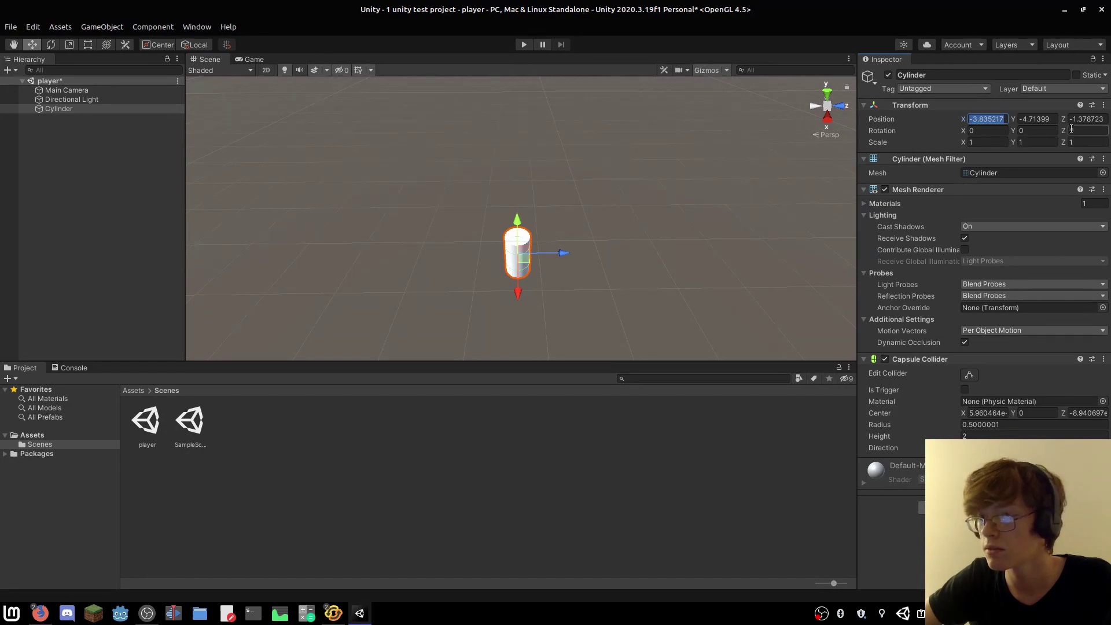
text(0)
click(1036, 119)
text(0)
click(1086, 118)
text(0)
key(Return)
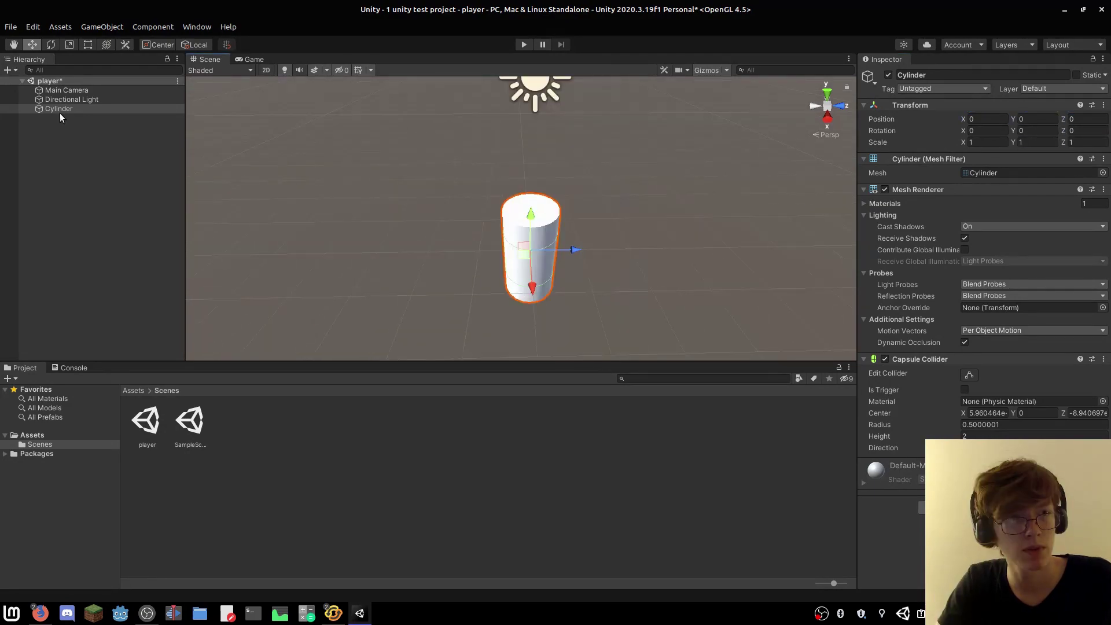
Add a Capsule under the Cylinder, then move it up to the scene's top level.
right_click(61, 110)
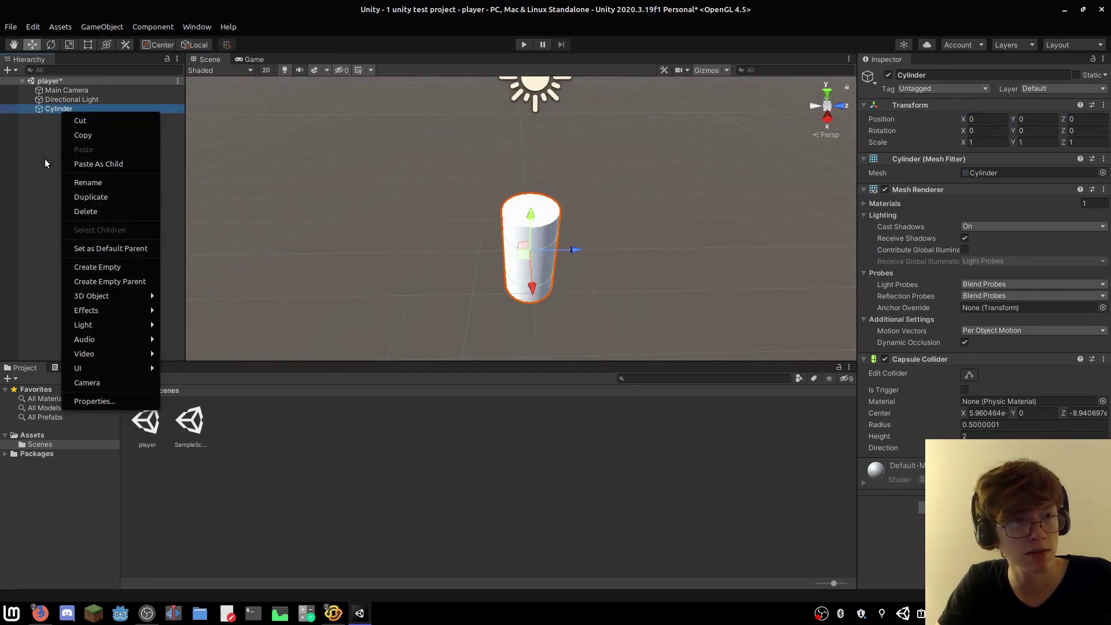
click(185, 324)
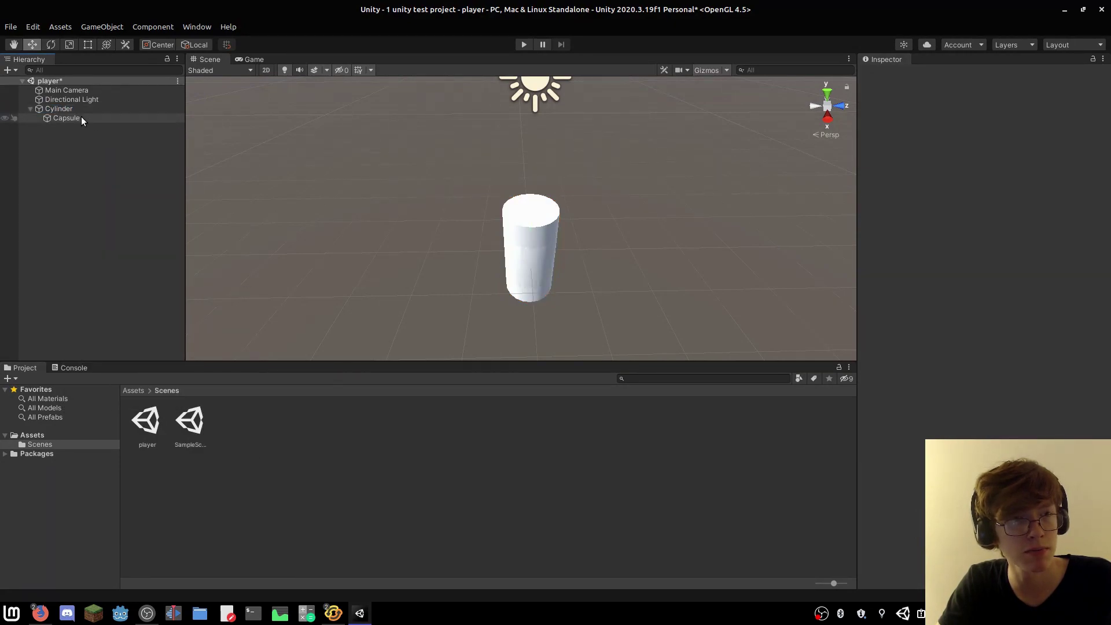
drag(74, 117, 41, 87)
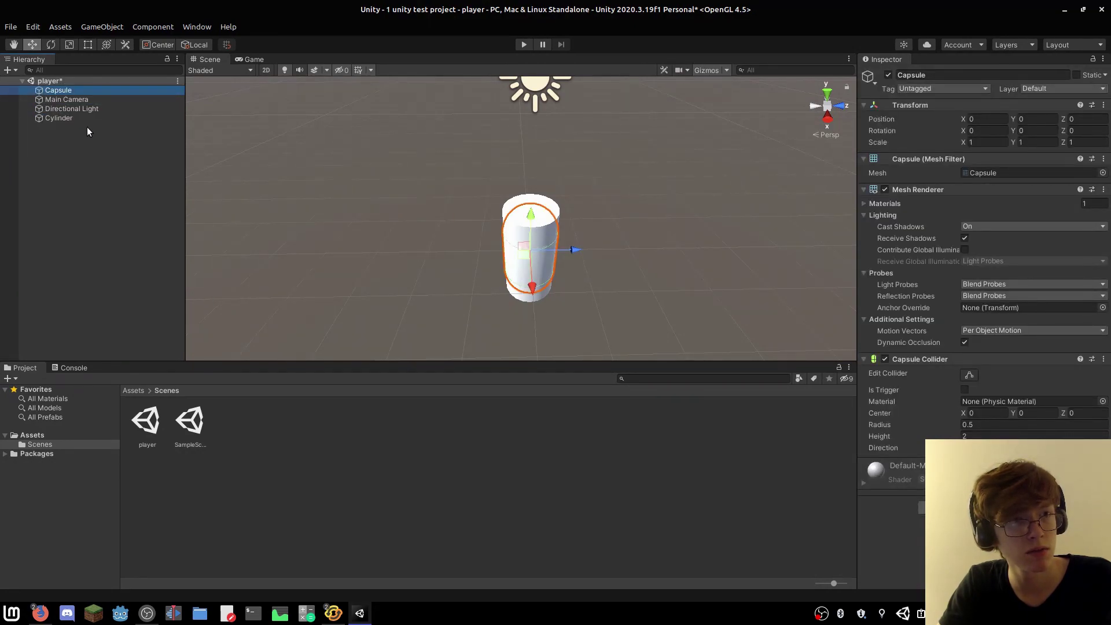
click(65, 120)
right_click(72, 119)
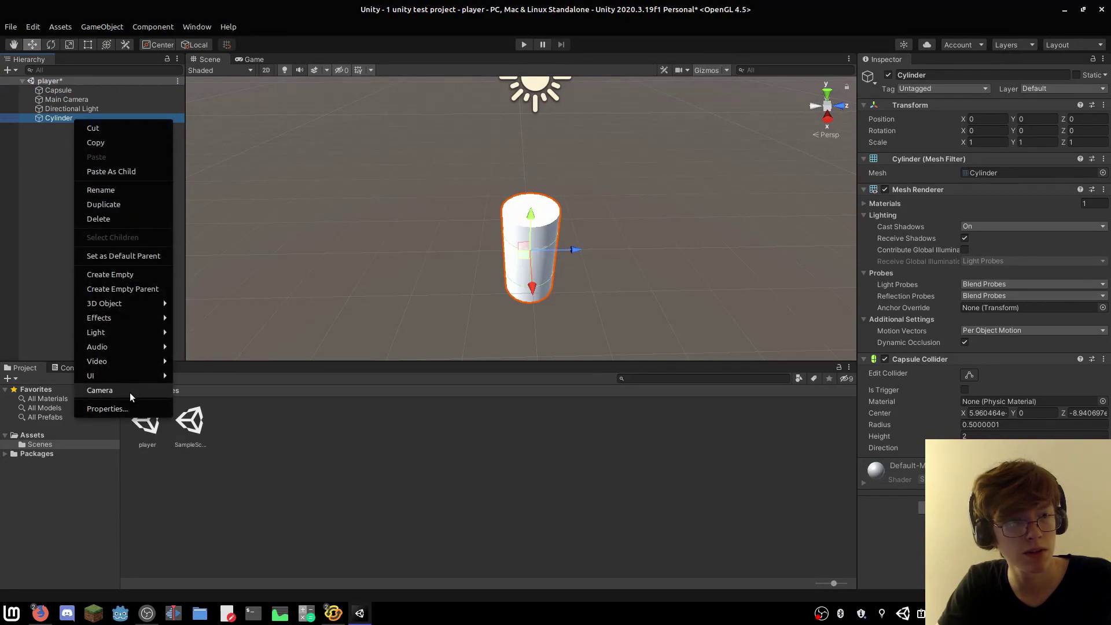
Delete the Cylinder and place the Capsule after Directional Light in the Hierarchy.
click(114, 213)
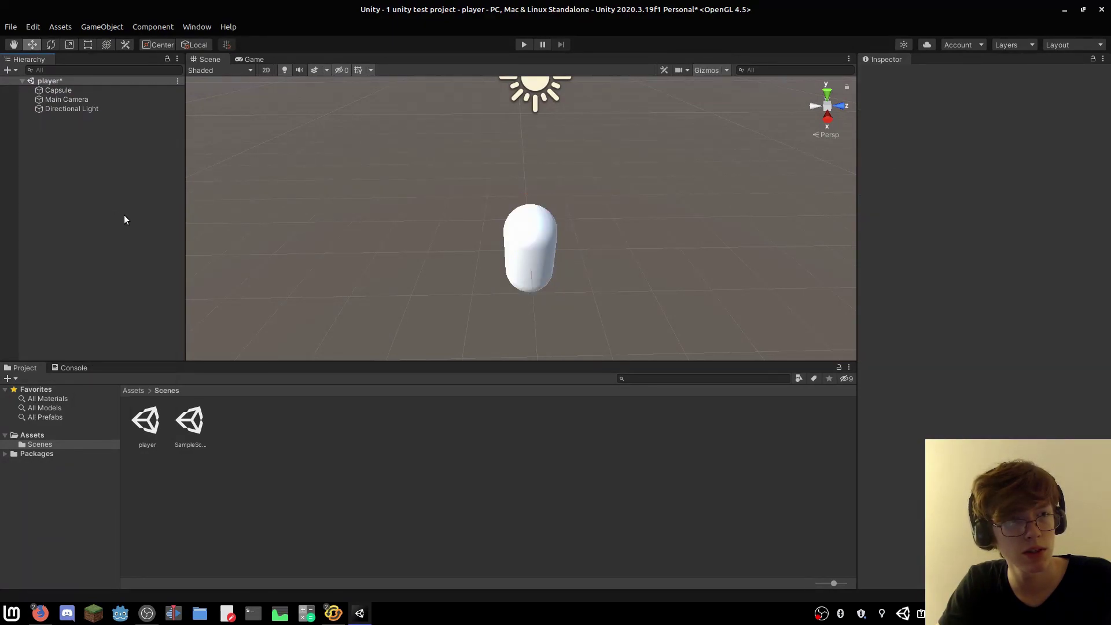
click(57, 92)
drag(57, 91, 65, 115)
right_drag(407, 253, 380, 258)
scroll(380, 258, down, 5)
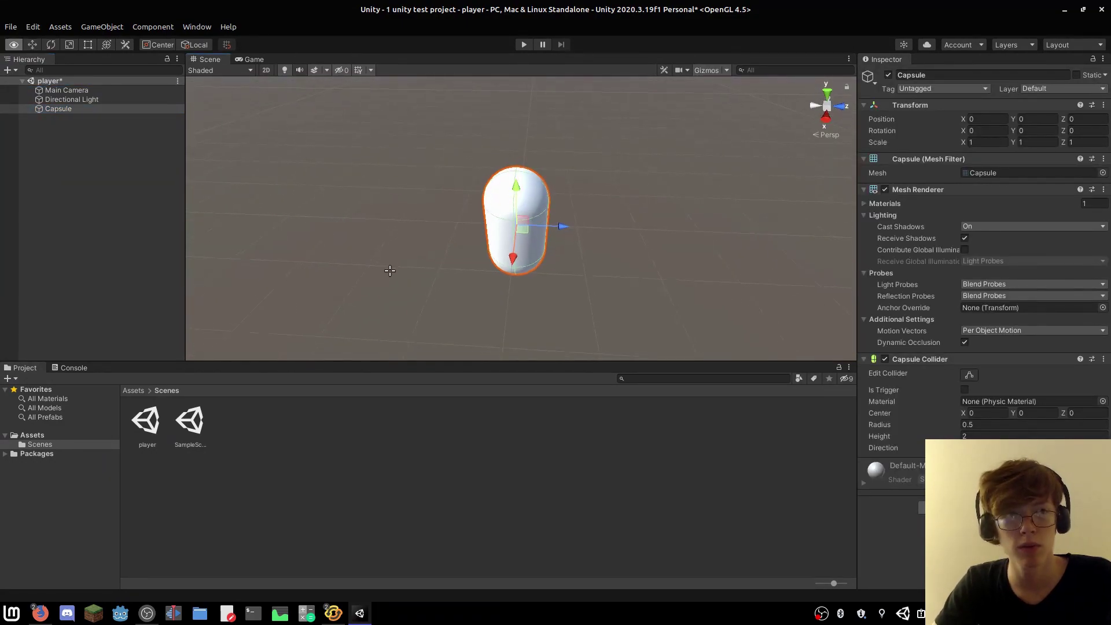
Set the Main Camera's Z position to 0 so it sits inside the Capsule.
click(58, 90)
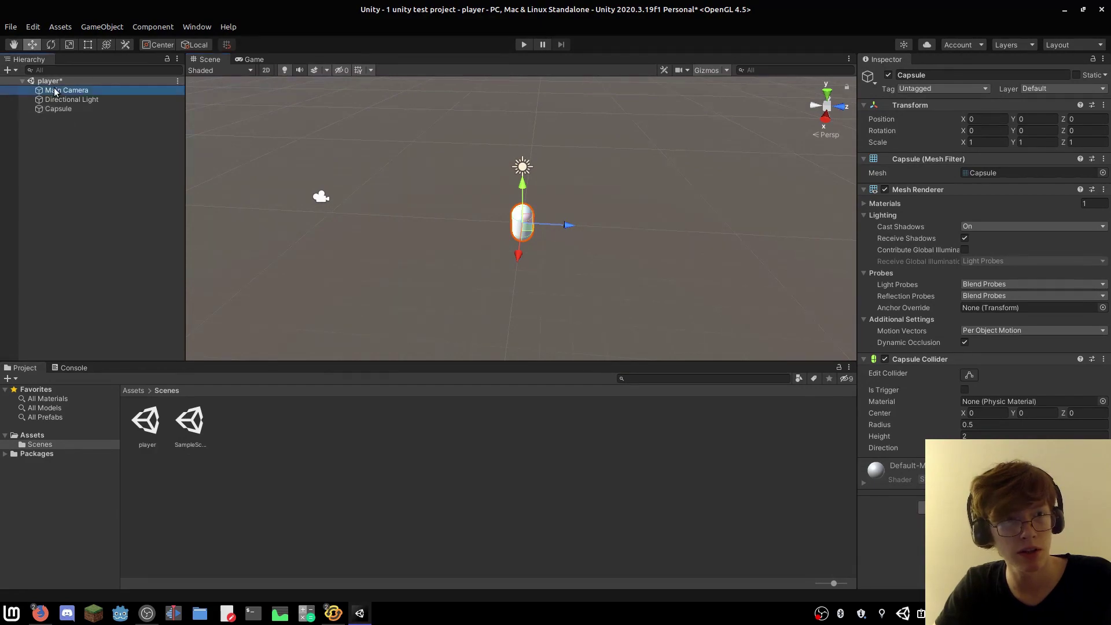
drag(359, 201, 564, 226)
click(1098, 118)
text(0)
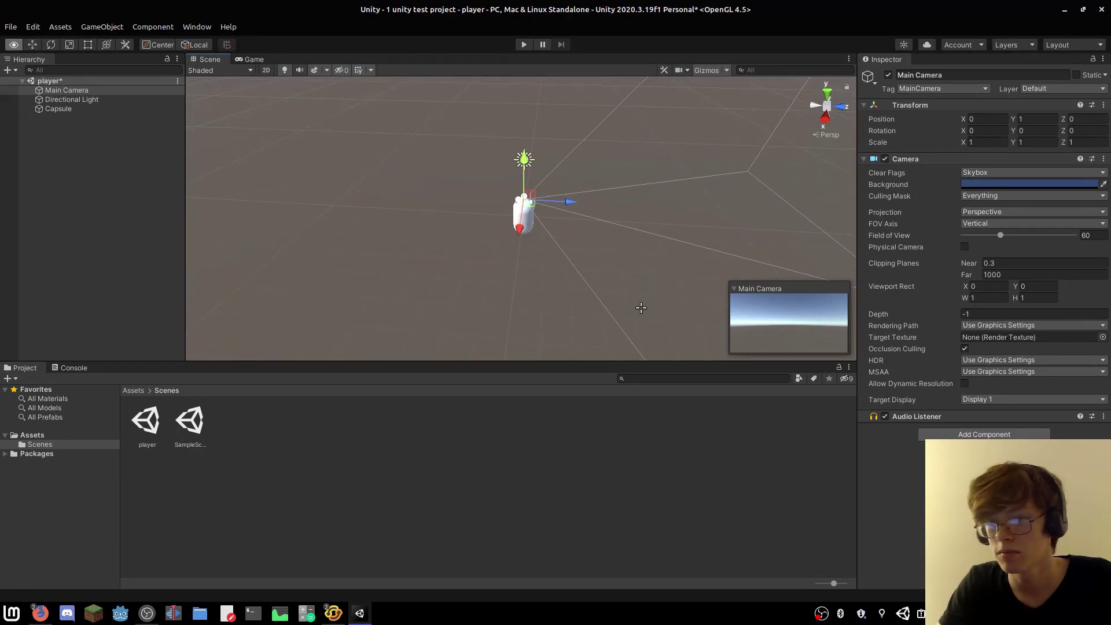
alt+scroll(642, 310, up, 5)
alt+drag(650, 307, 776, 286)
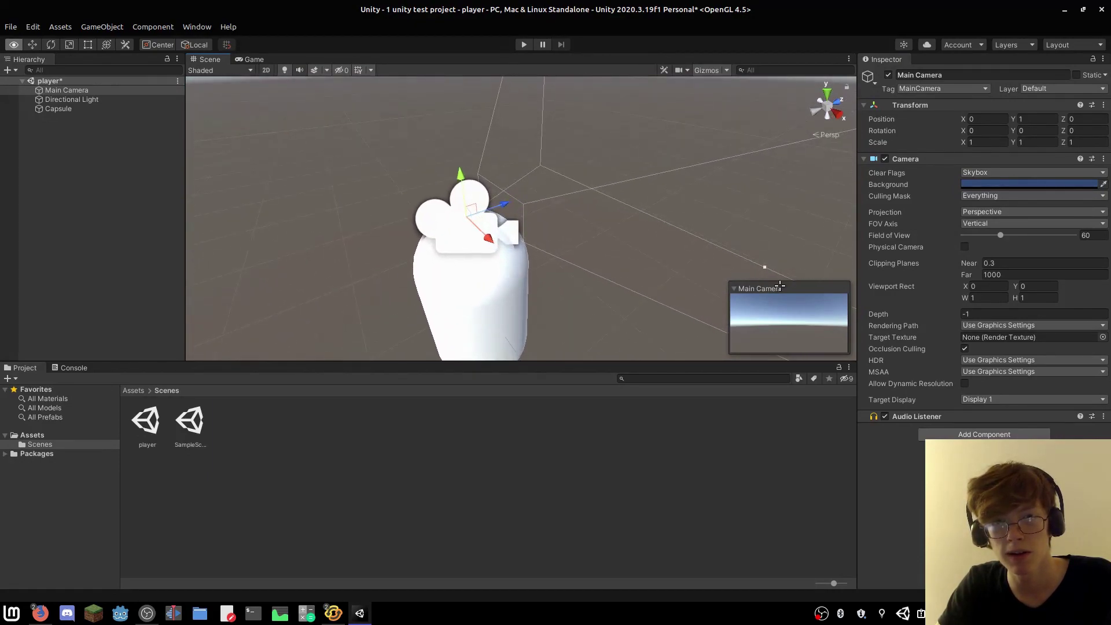
scroll(578, 292, down, 4)
click(408, 300)
alt+drag(404, 291, 285, 302)
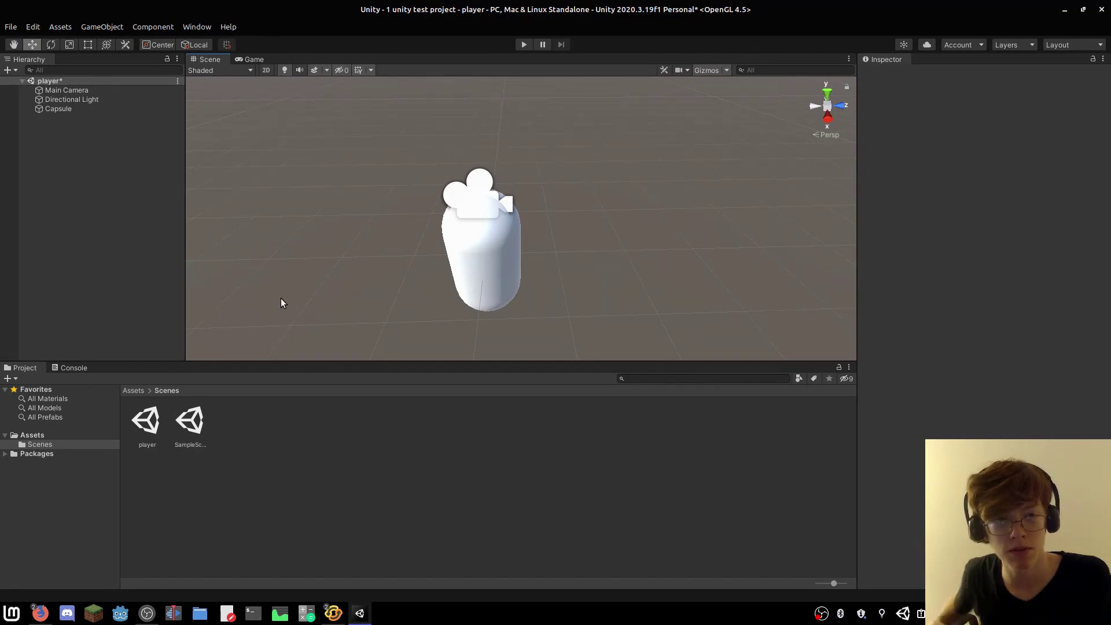
right_click(94, 81)
Preview the camera's view in the Game tab, then return to the Scene tab.
click(108, 286)
click(102, 219)
click(6, 70)
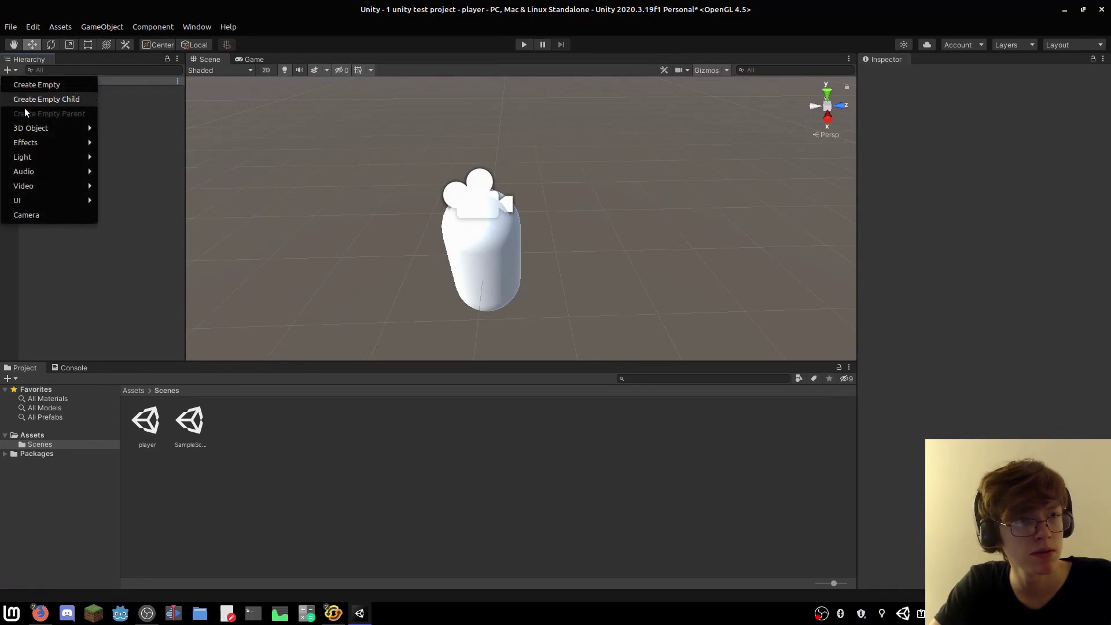
mouse_move(41, 142)
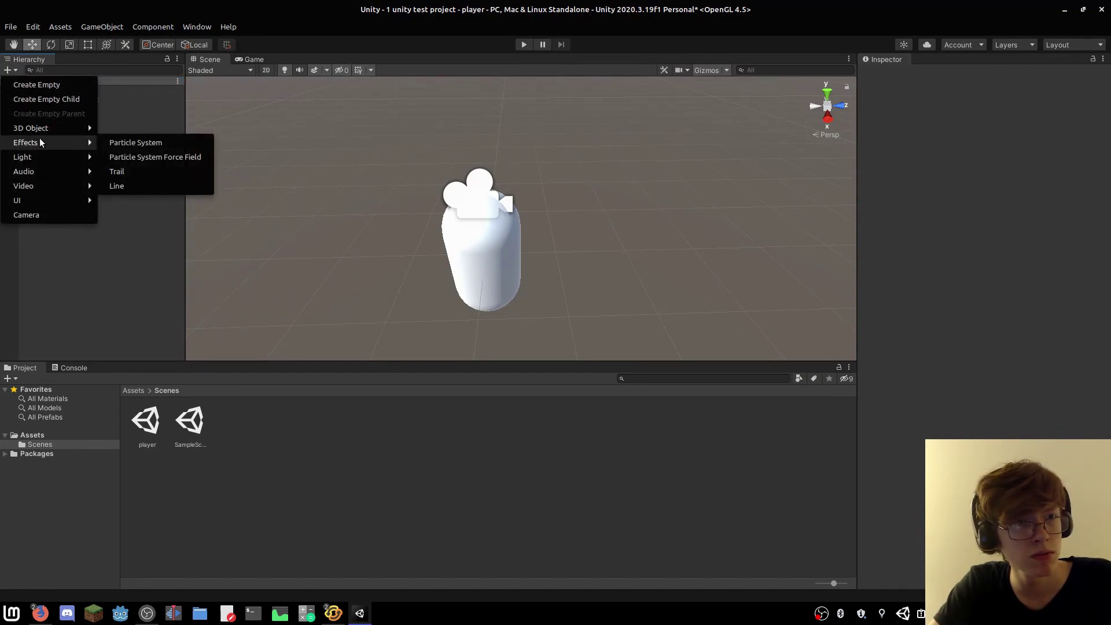
click(245, 57)
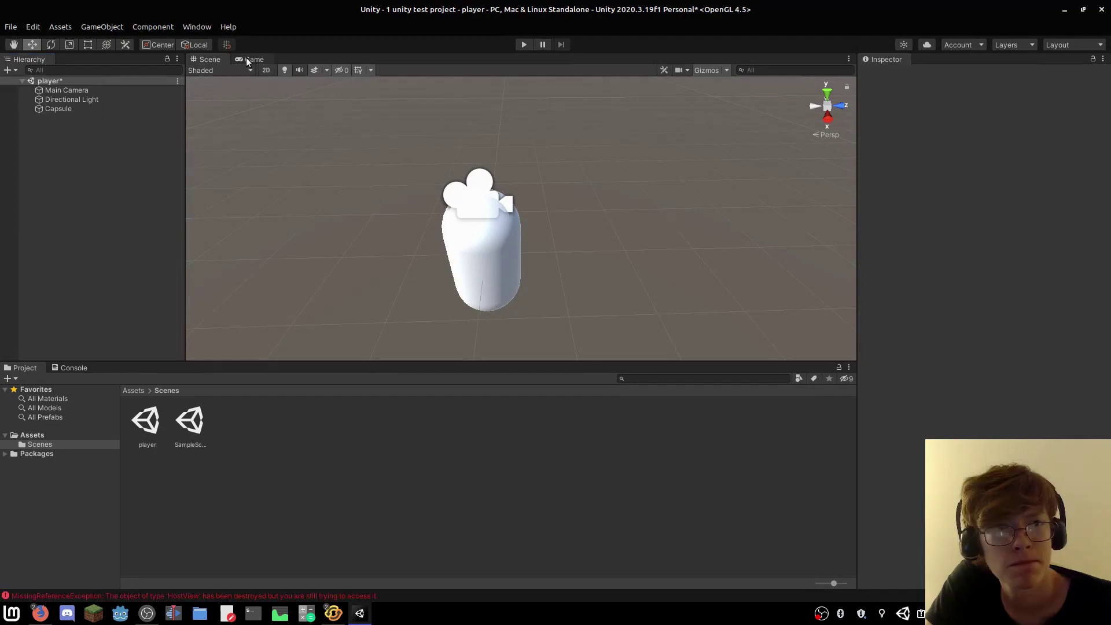
click(248, 60)
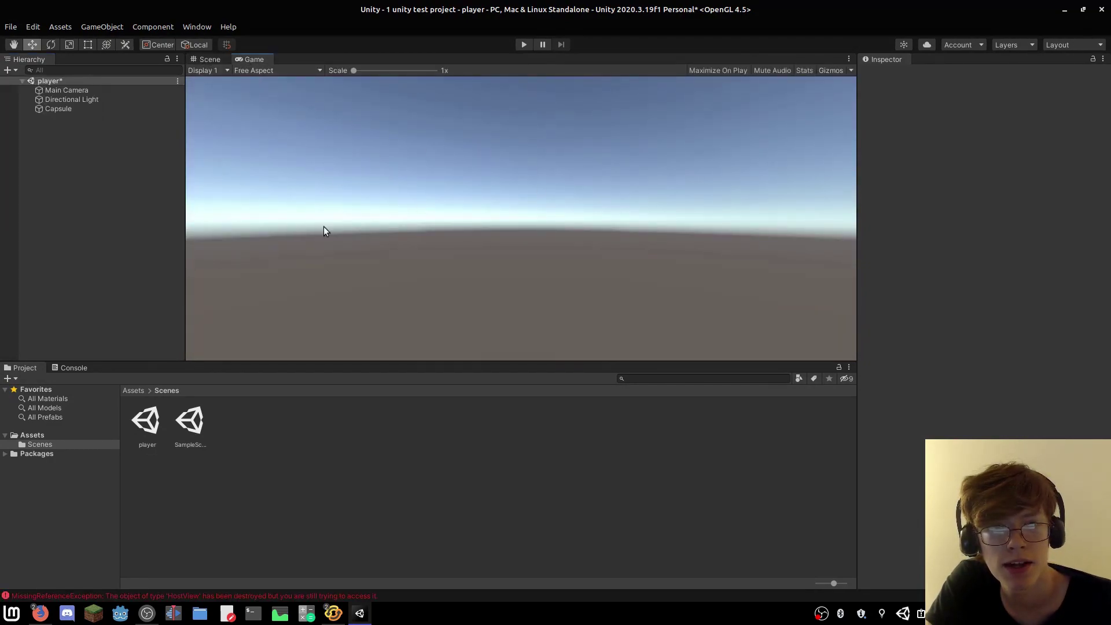
click(202, 60)
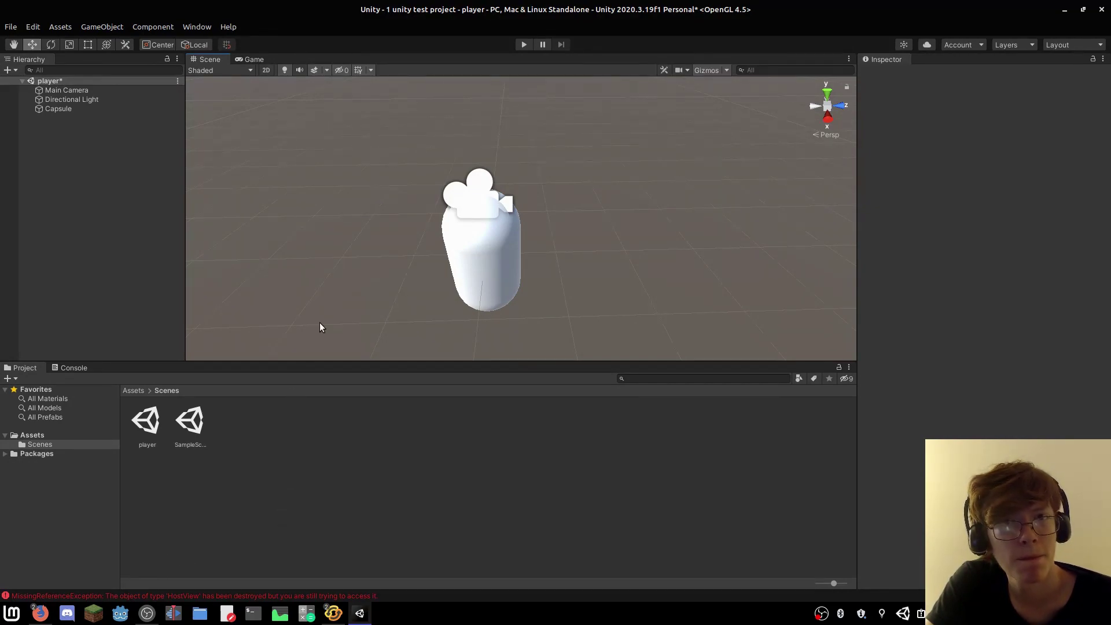
Save the player scene, briefly check the browser, and return to Unity.
key(ctrl+s)
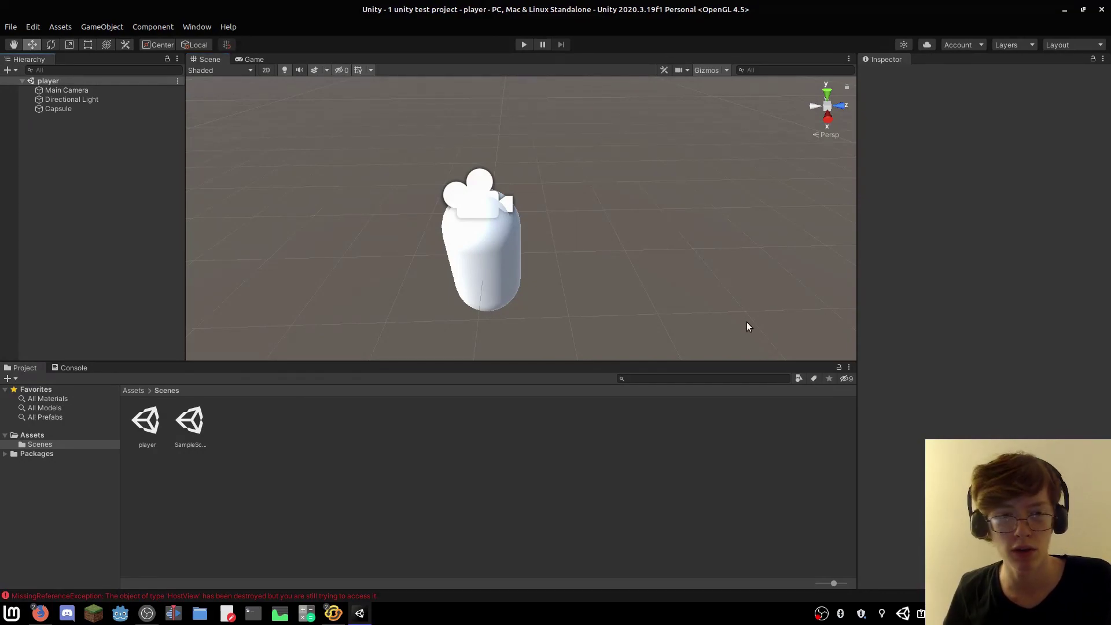
key(alt+Tab)
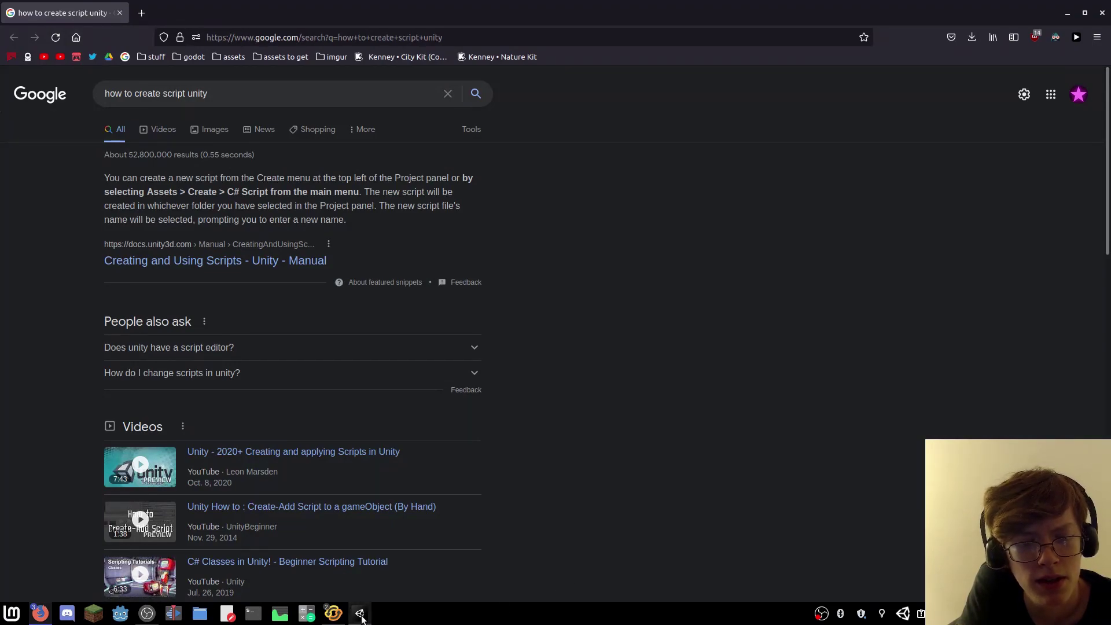
mouse_move(362, 618)
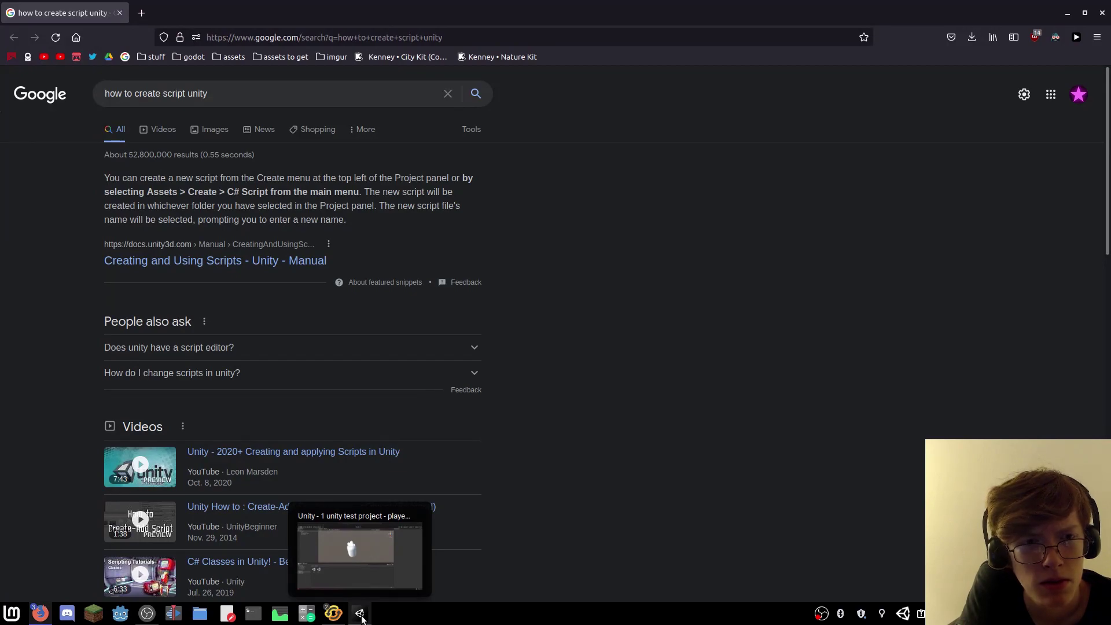
click(360, 615)
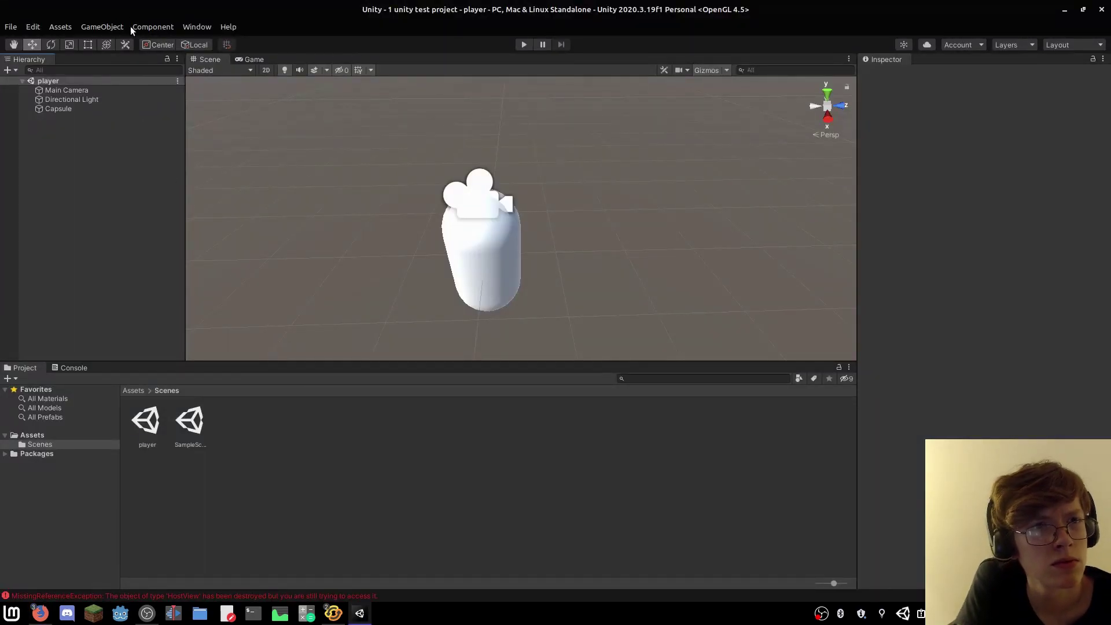
Create a C# script named player in the Assets/Scenes folder.
click(26, 26)
mouse_move(51, 27)
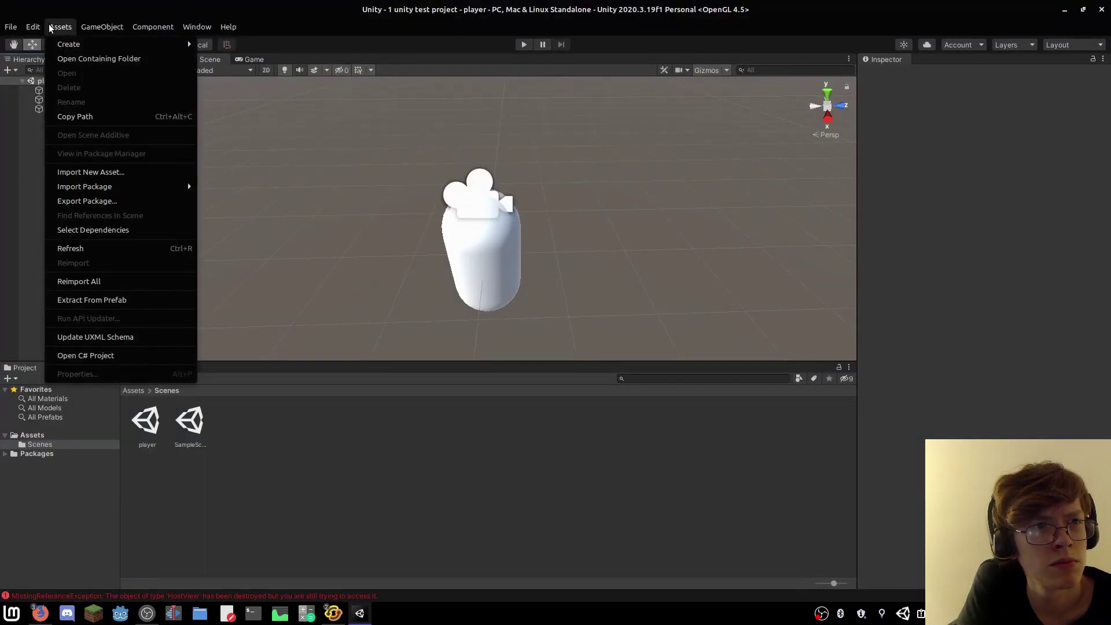
mouse_move(74, 44)
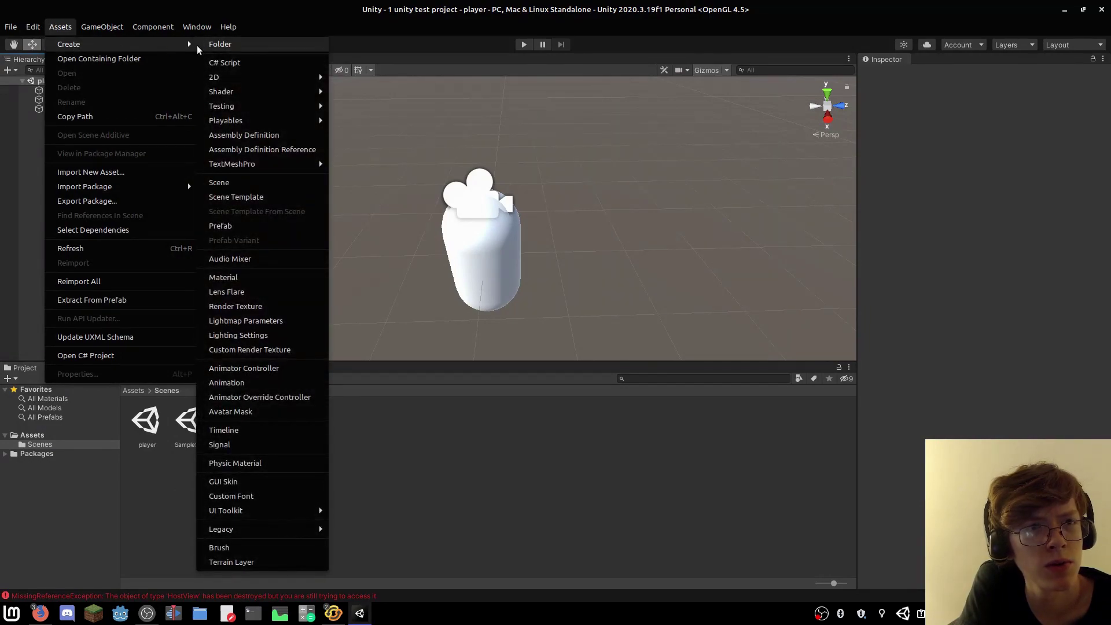
click(257, 65)
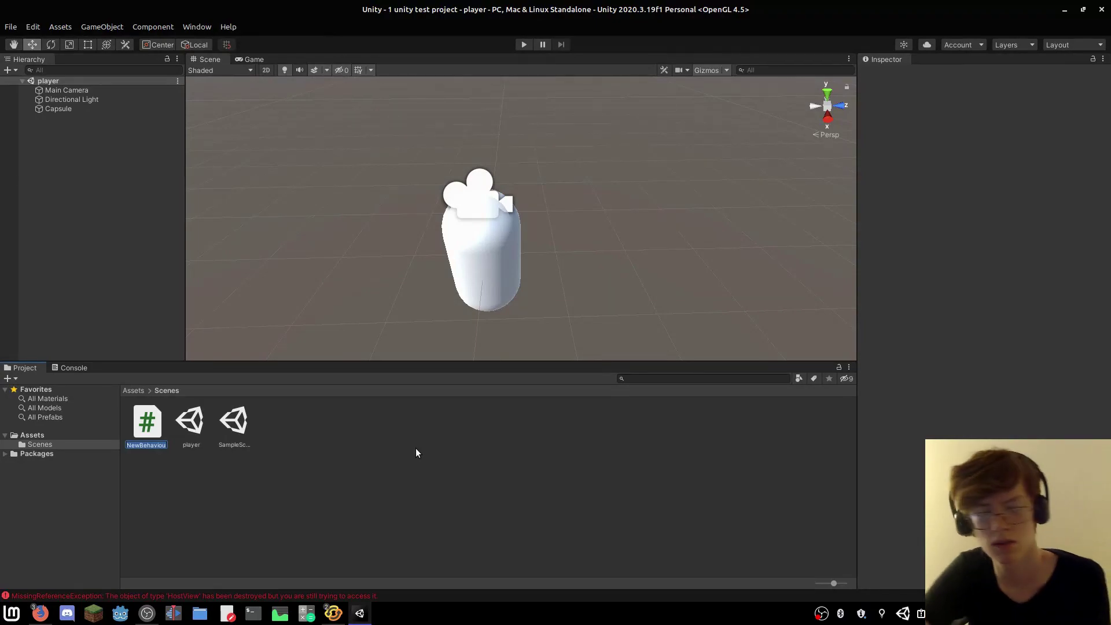
text(player)
key(Return)
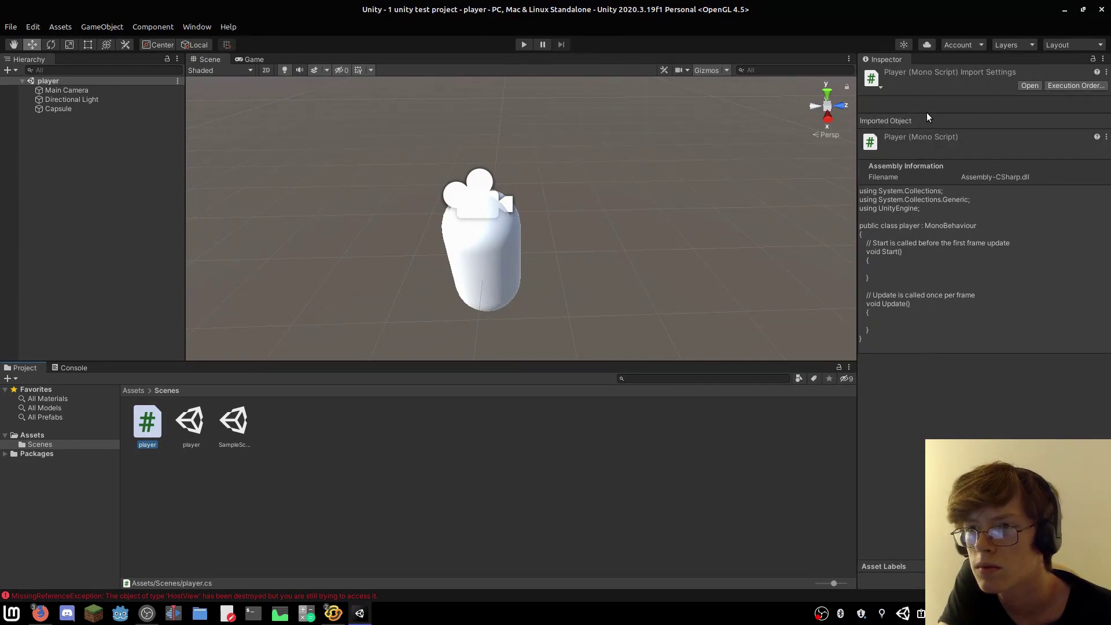
click(917, 227)
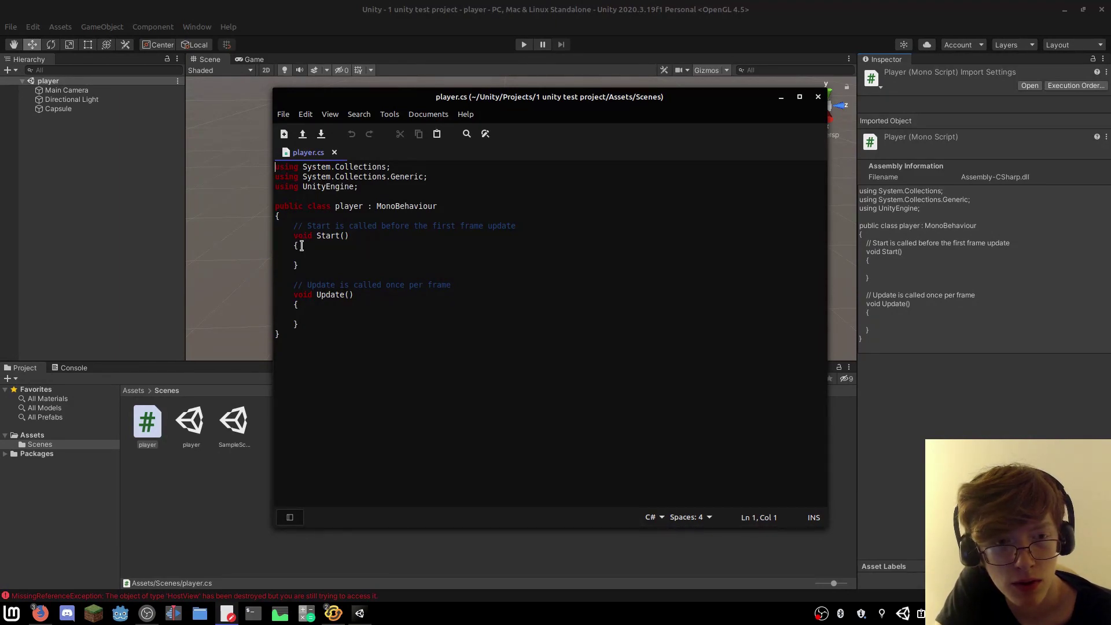
Place the cursor inside player.cs's Start method, then open the FIRST PERSON MOVEMENT tutorial from Google.
drag(294, 236, 348, 235)
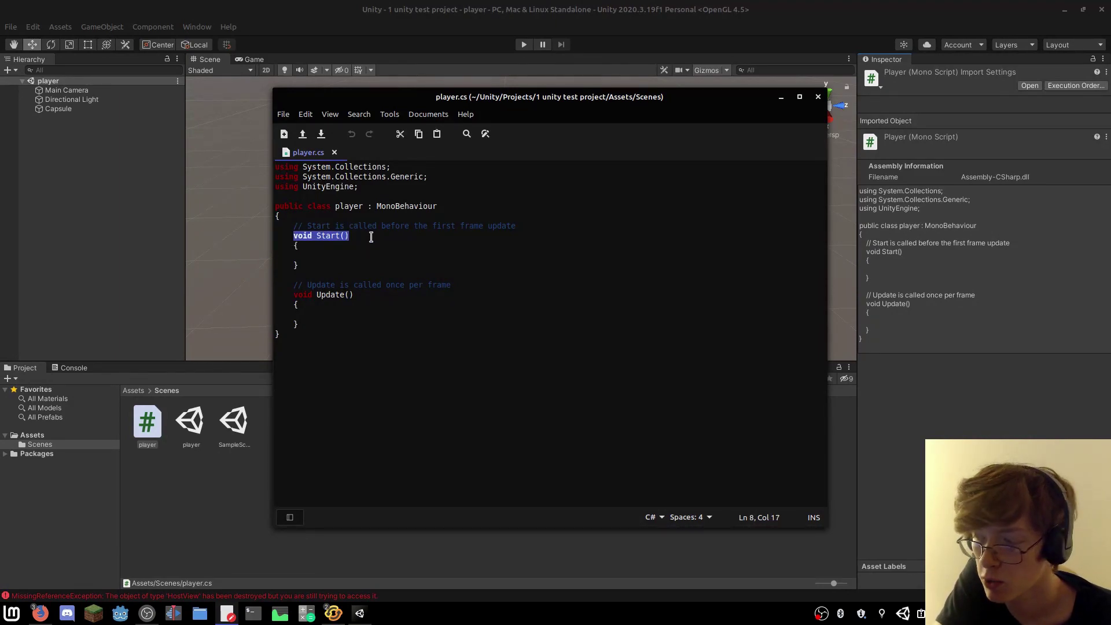
click(323, 253)
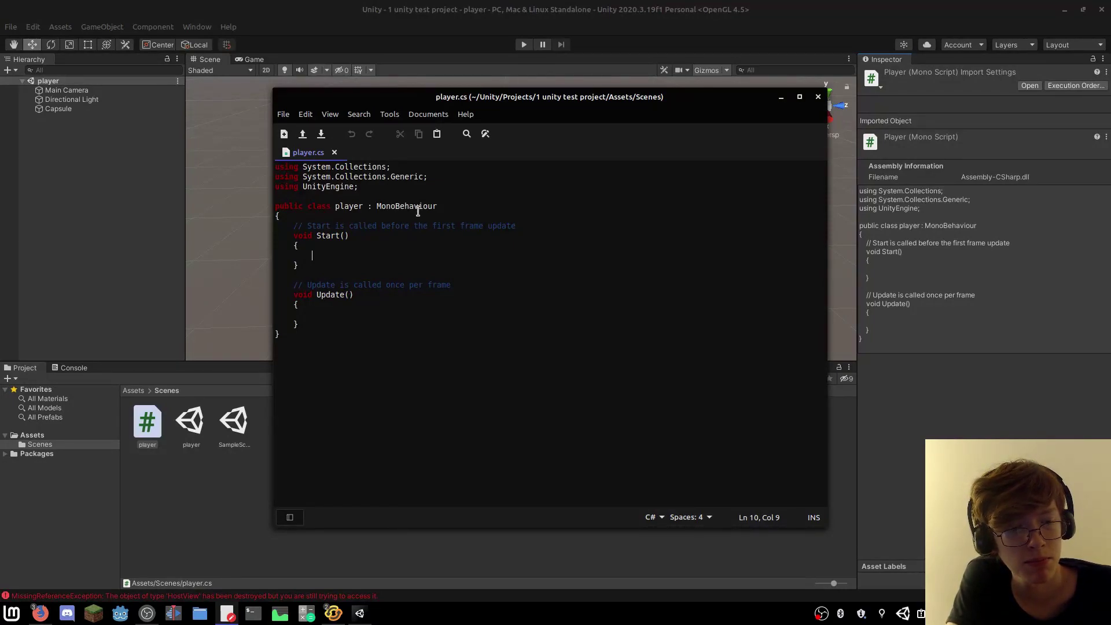
key(alt+Tab)
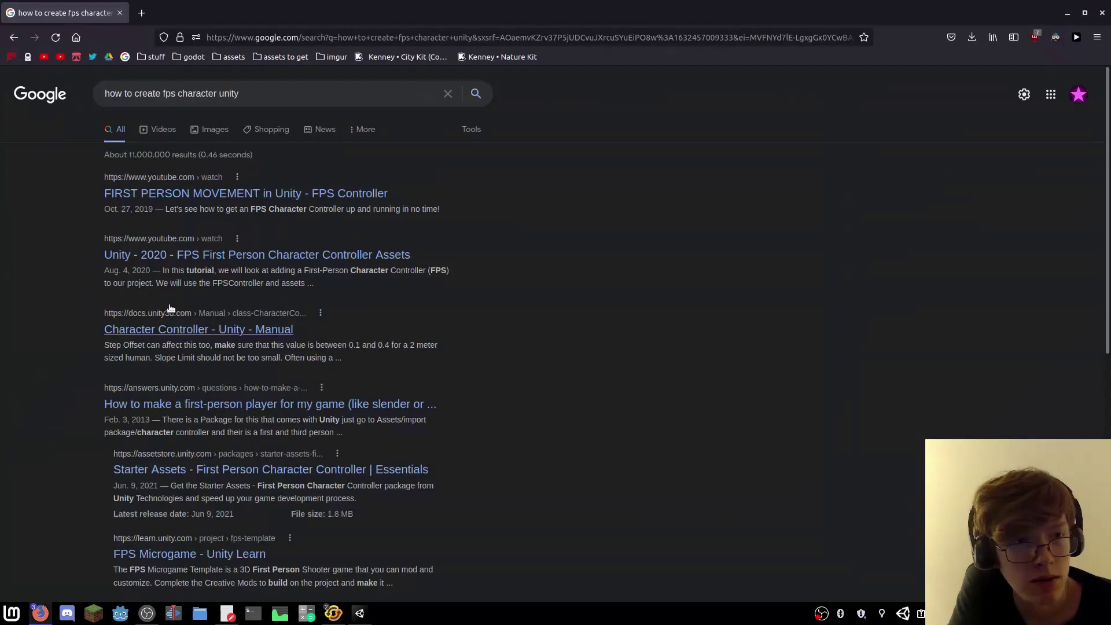
click(240, 194)
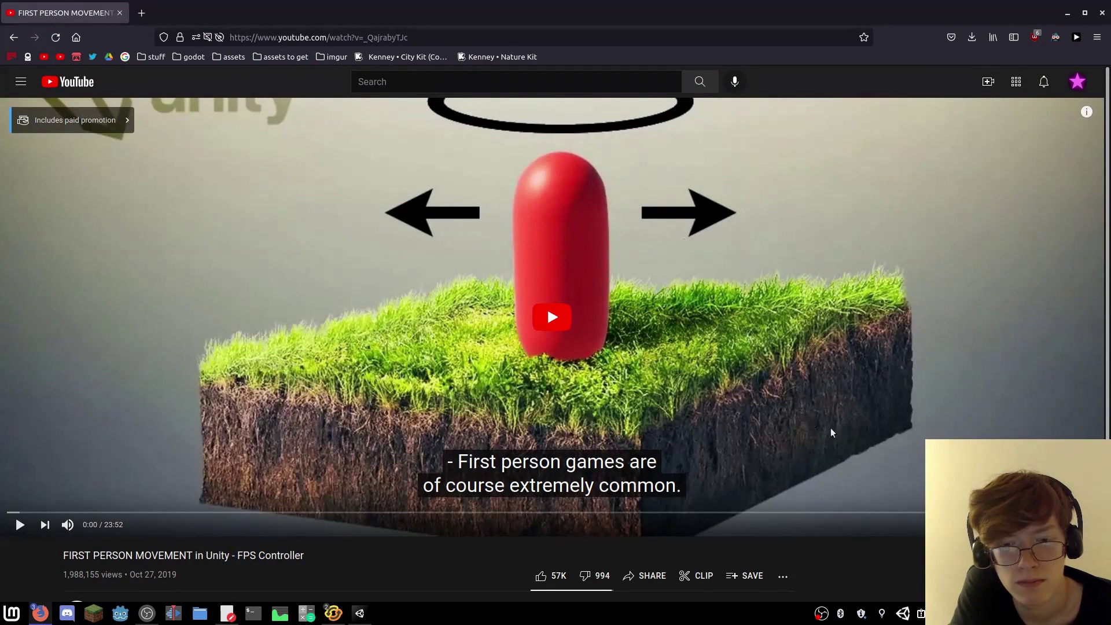
Play the FPS Controller tutorial to 3:07, then return to Unity and select the Capsule.
click(552, 316)
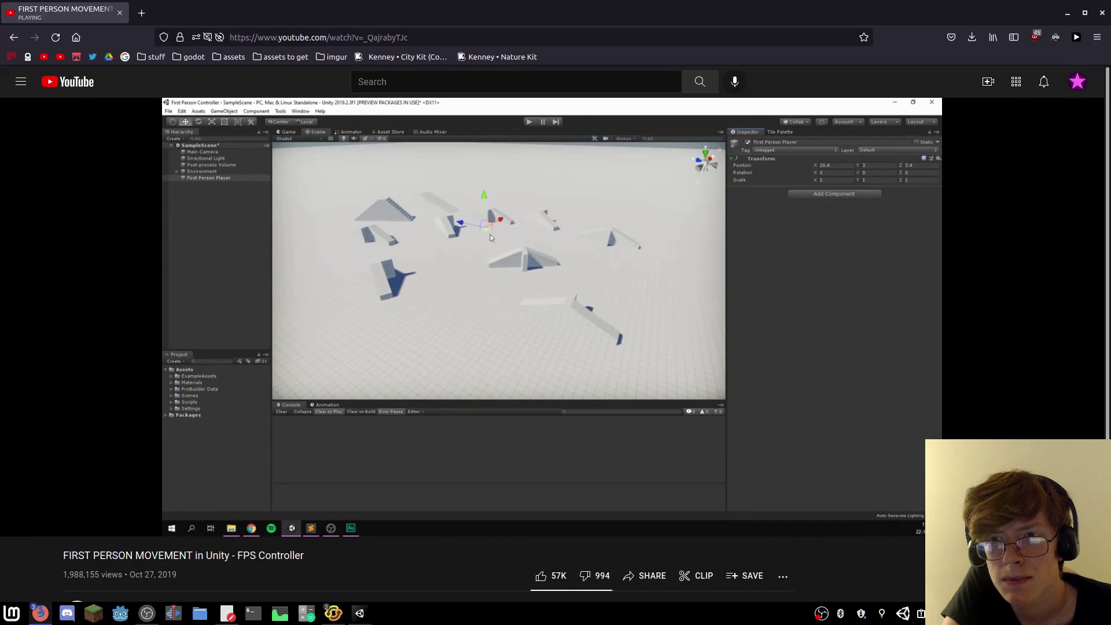
click(556, 328)
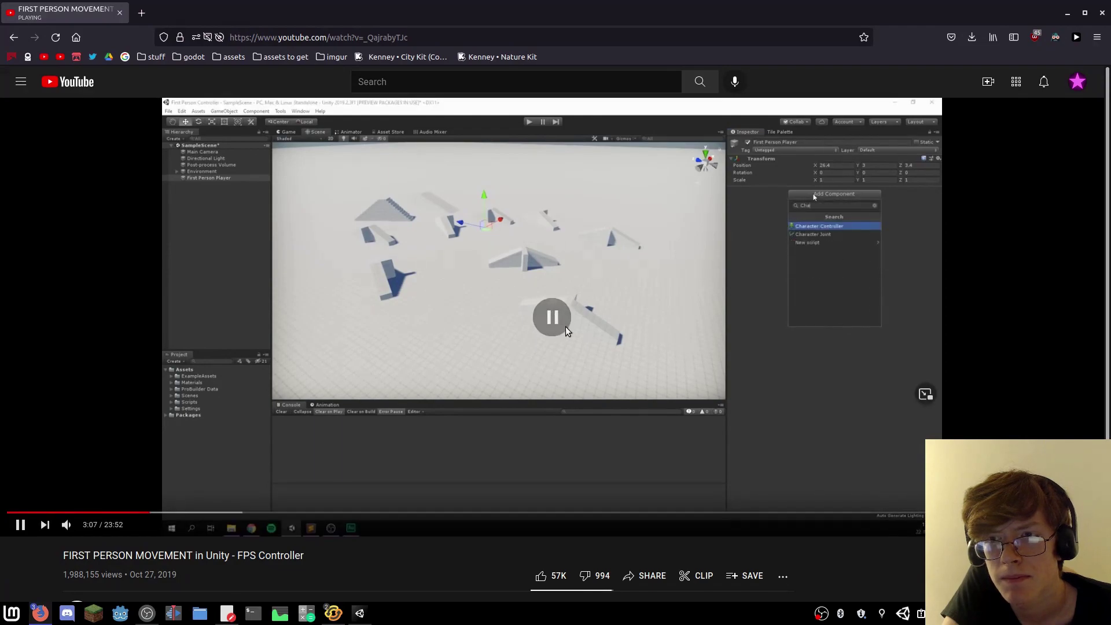
click(360, 613)
click(99, 109)
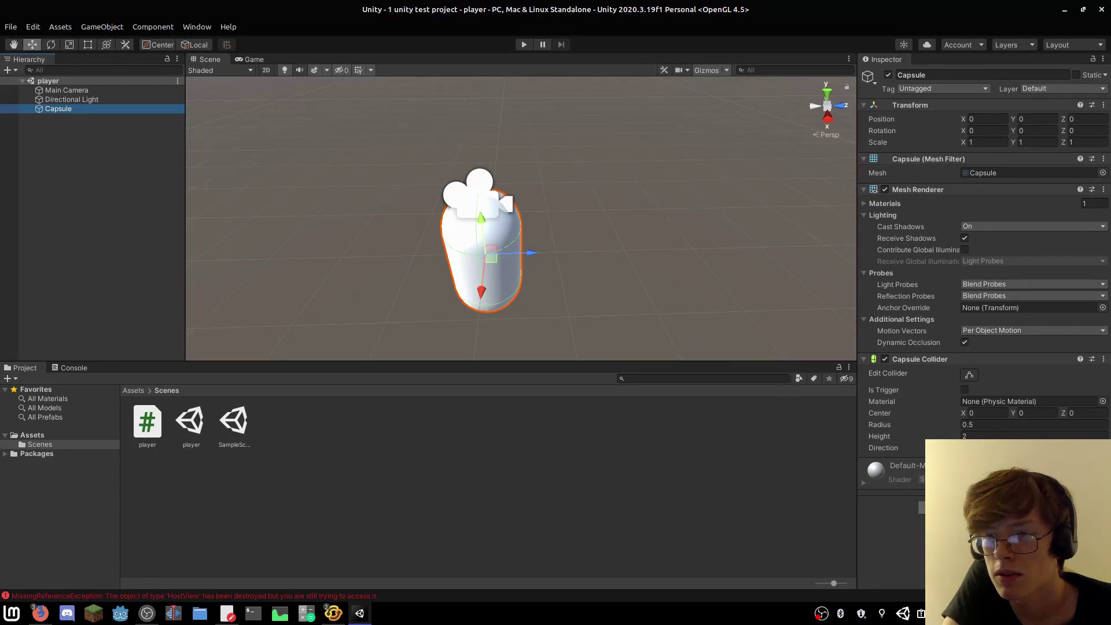
Add a Character Controller to the Capsule and drag Main Camera under it as a child.
click(955, 508)
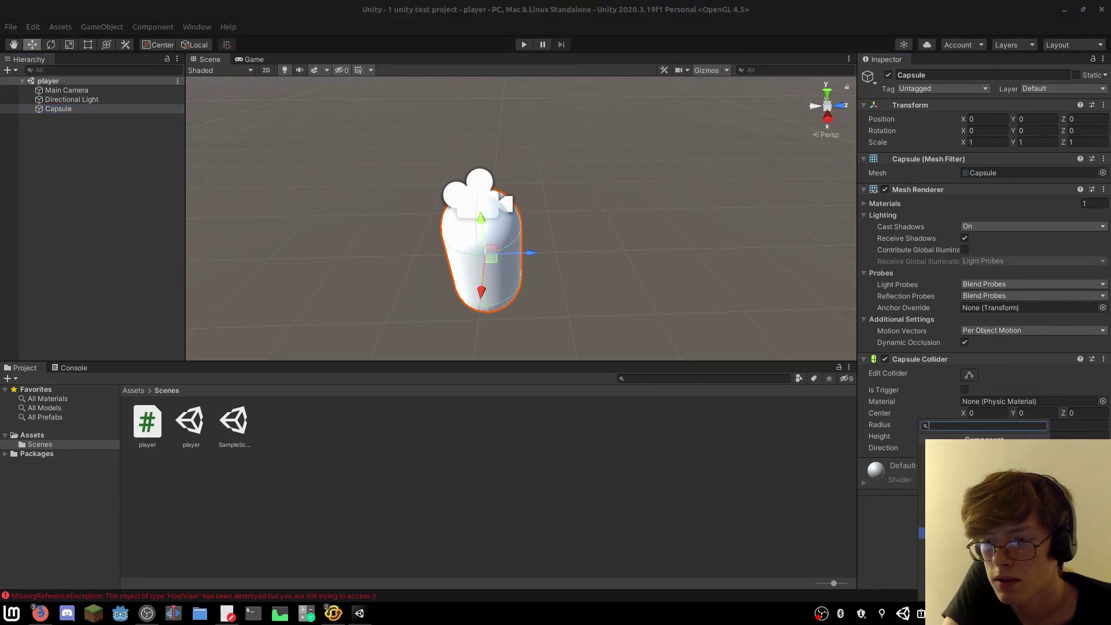
click(938, 509)
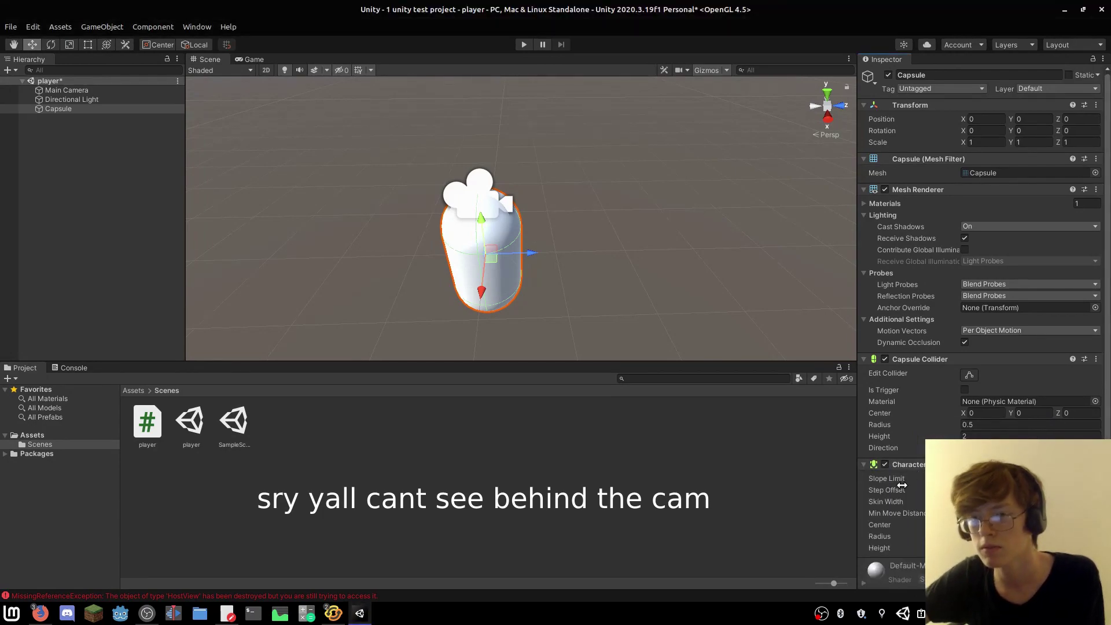
scroll(879, 524, down, 3)
drag(67, 91, 88, 109)
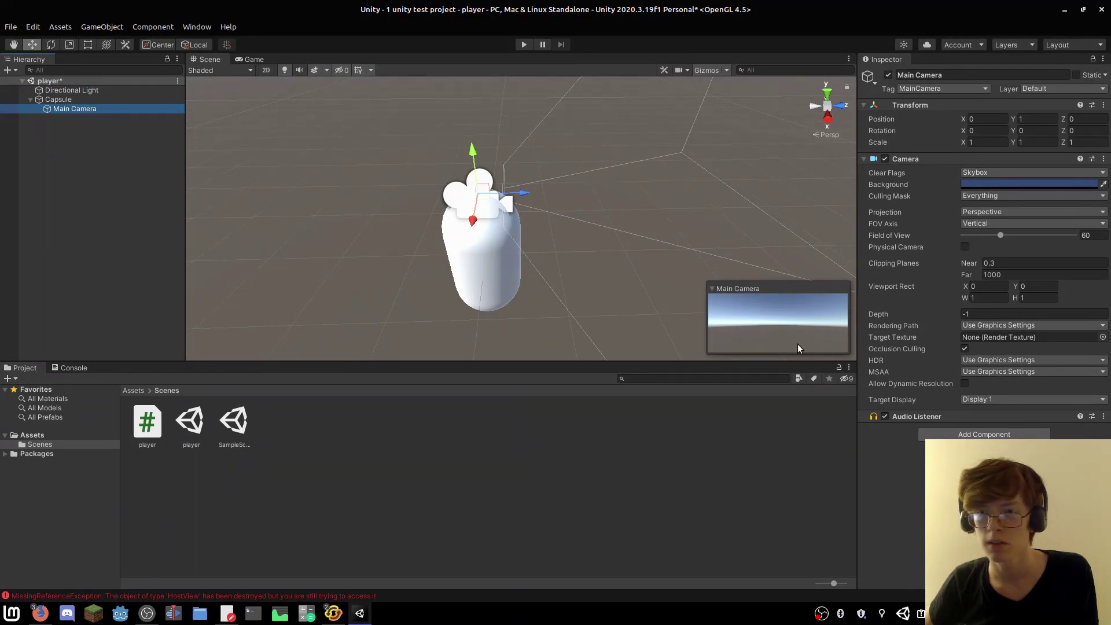
Reselect the Capsule and review its Capsule Collider and Character Controller components.
click(58, 100)
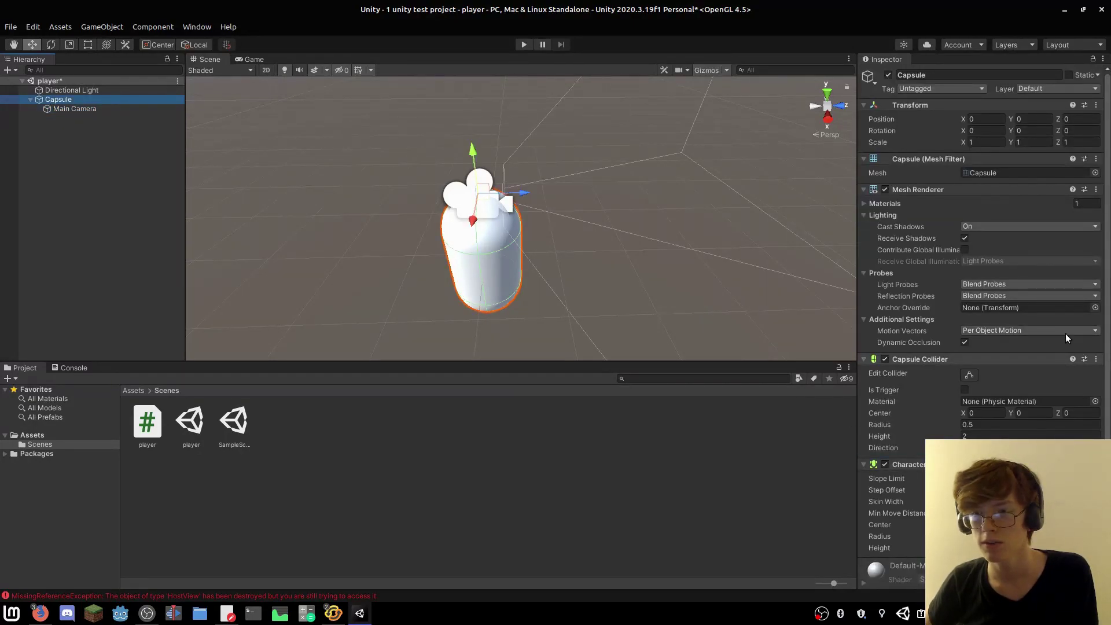
click(1108, 298)
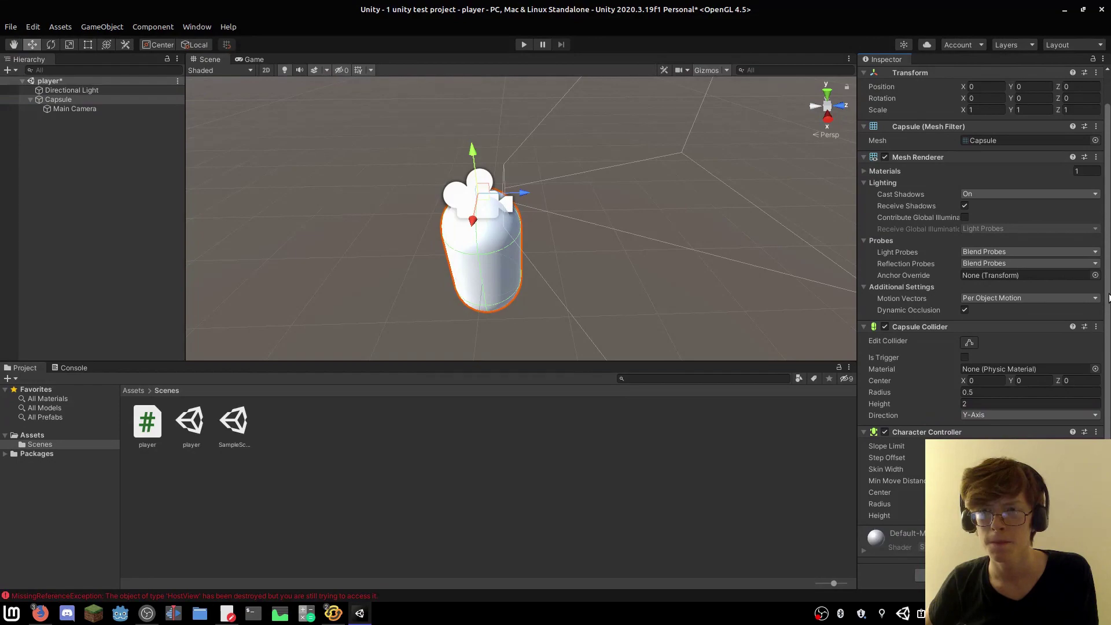
scroll(1109, 298, up, 2)
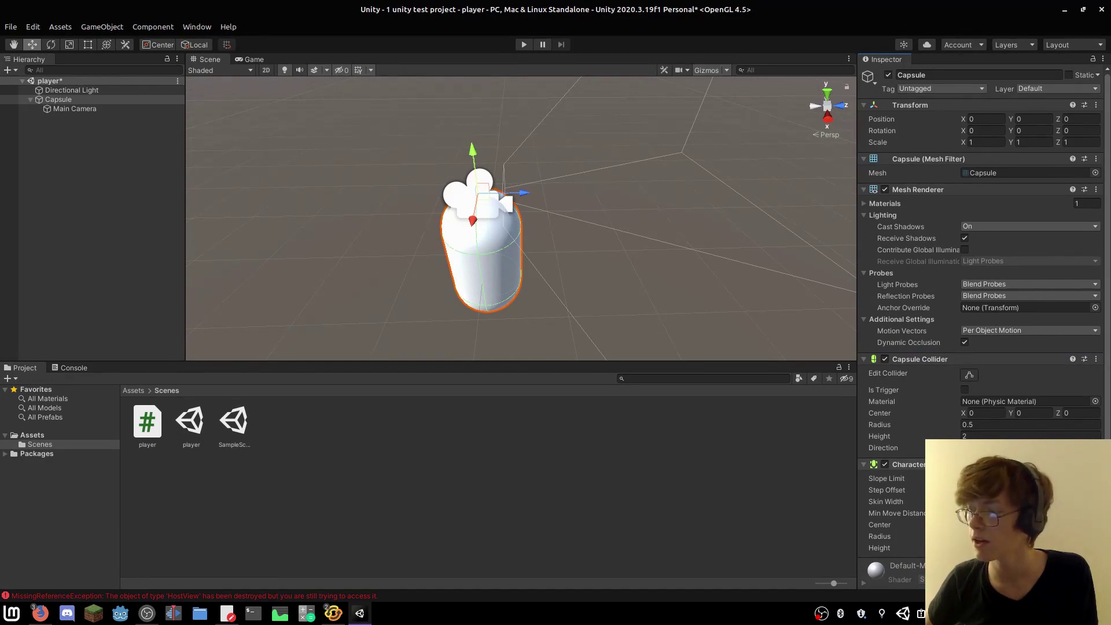
scroll(1109, 168, down, 2)
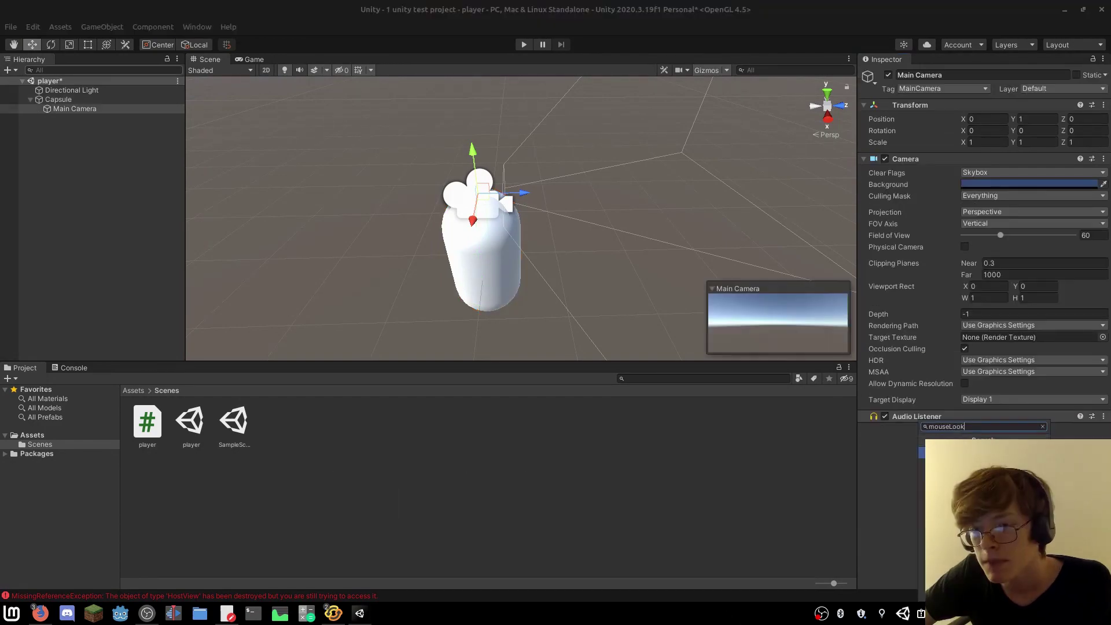
Create and attach a new mouseLook script to Main Camera, then open mouseLook.cs.
key(Return)
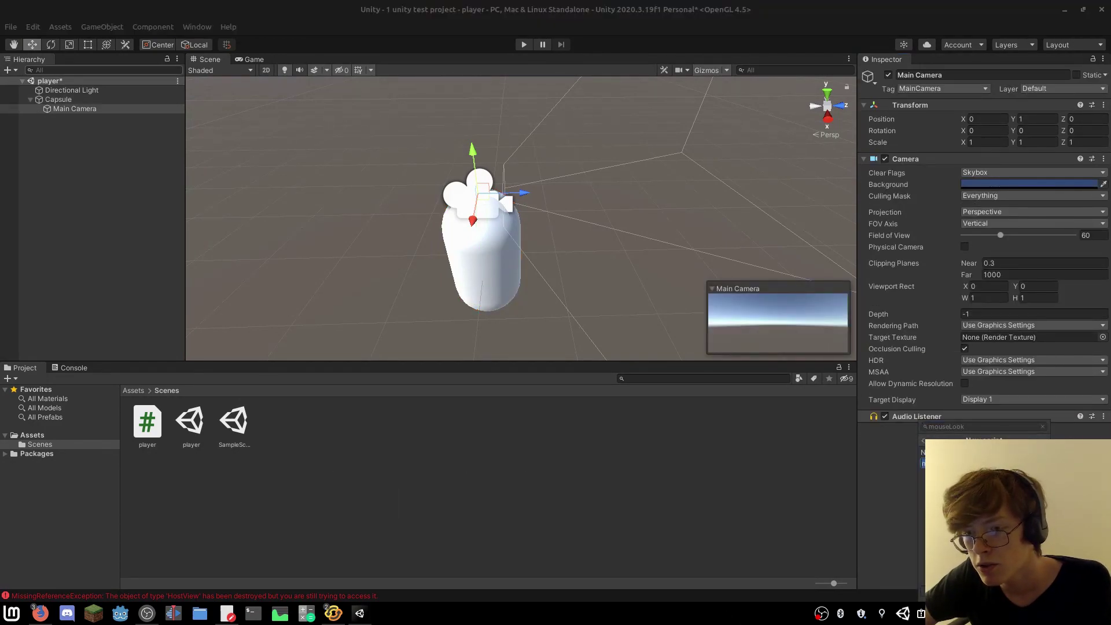
key(Return)
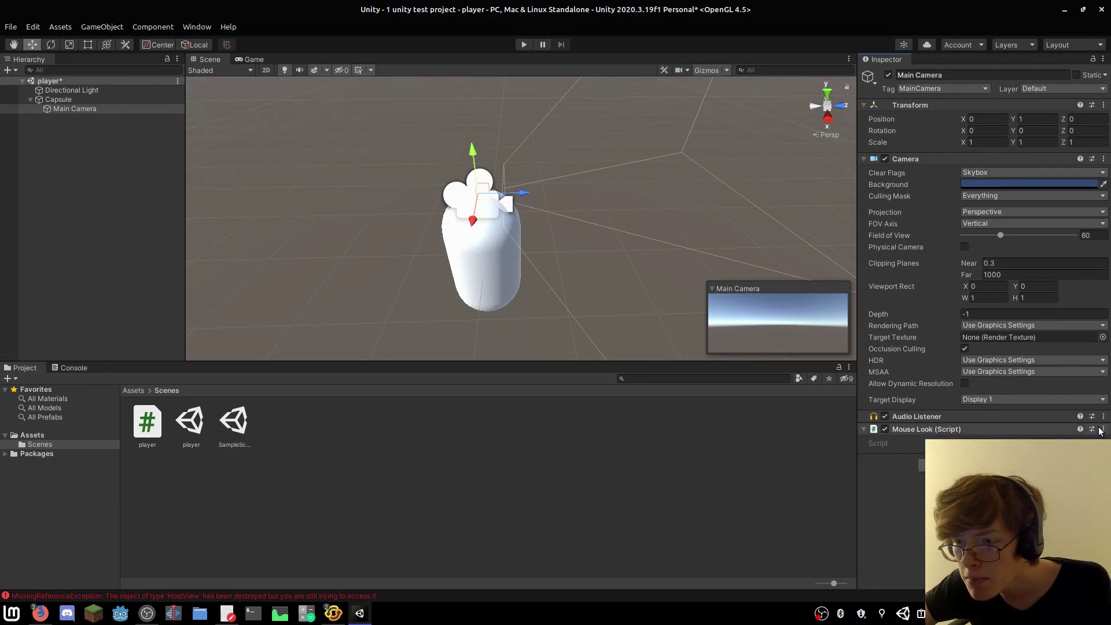
click(939, 429)
click(960, 443)
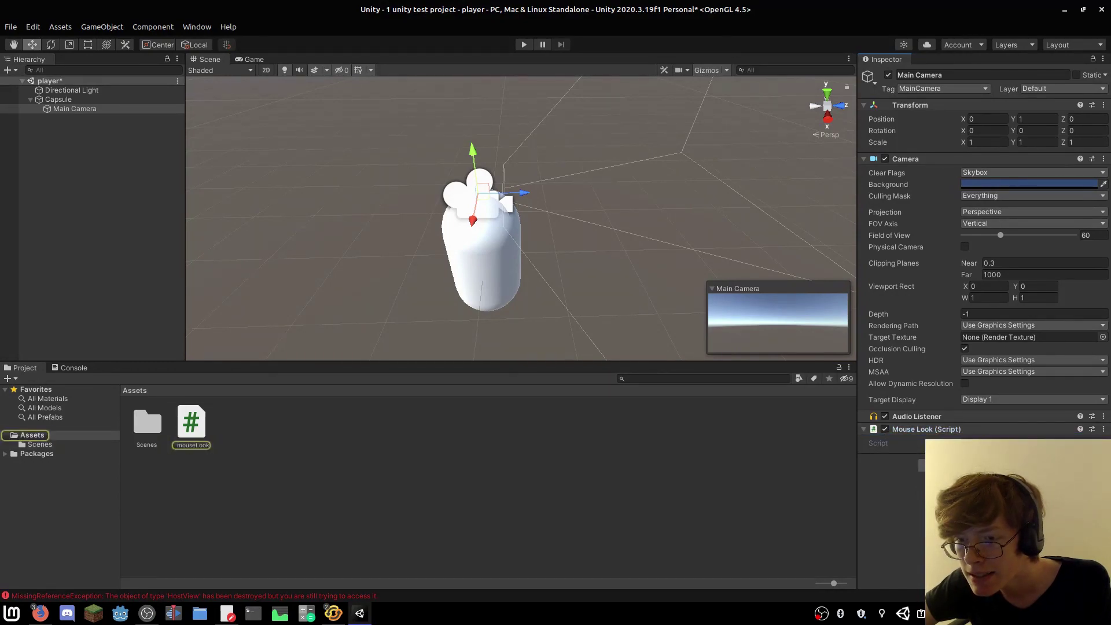
double_click(196, 428)
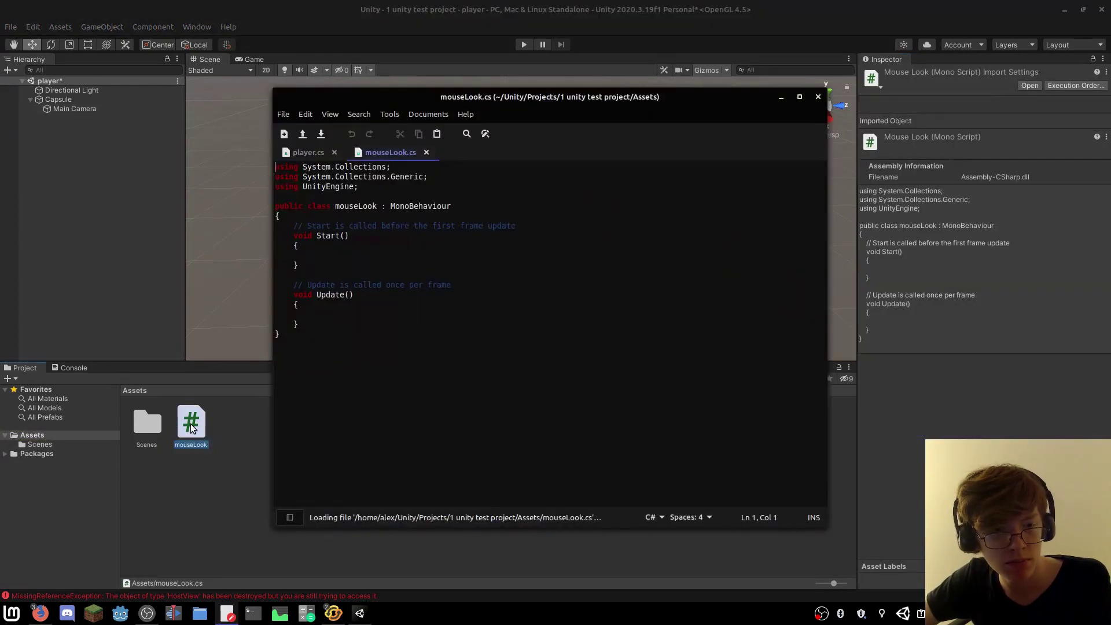
Check the tutorial video at 7:05 for the mouse-look code, then return to mouseLook.cs.
key(alt+Tab)
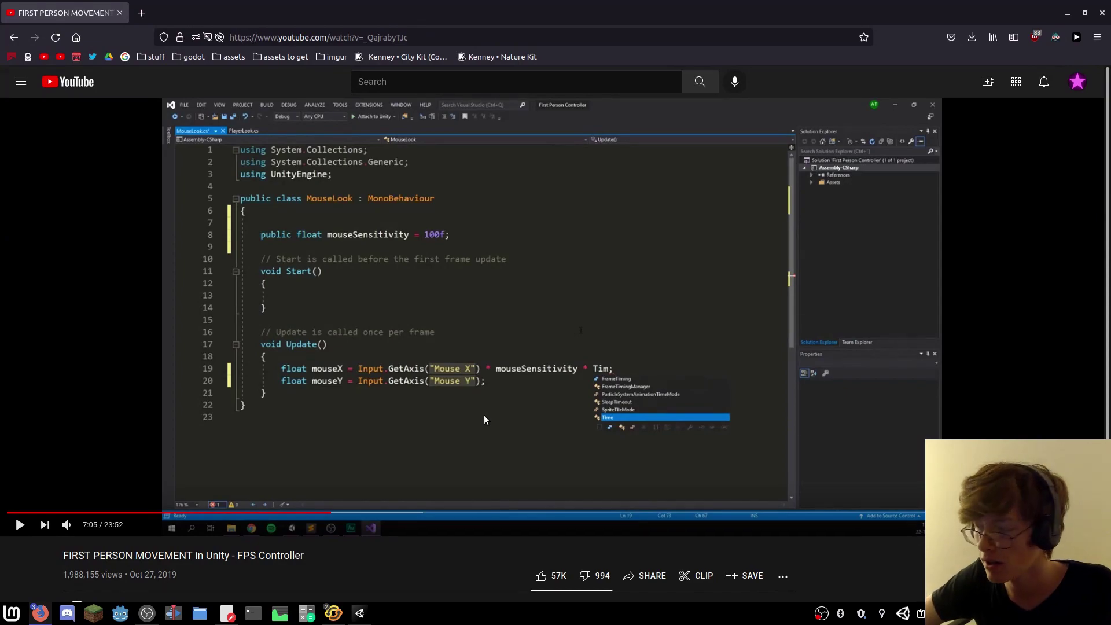
key(alt+Tab)
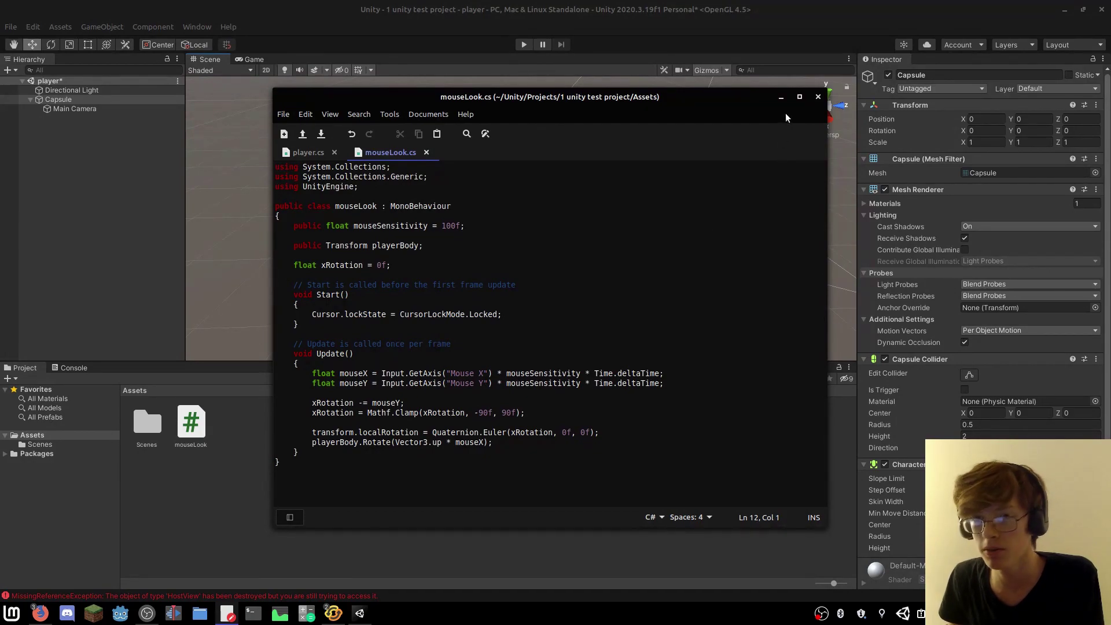
Open SampleScene from the Scenes folder, saving the player scene first.
click(781, 96)
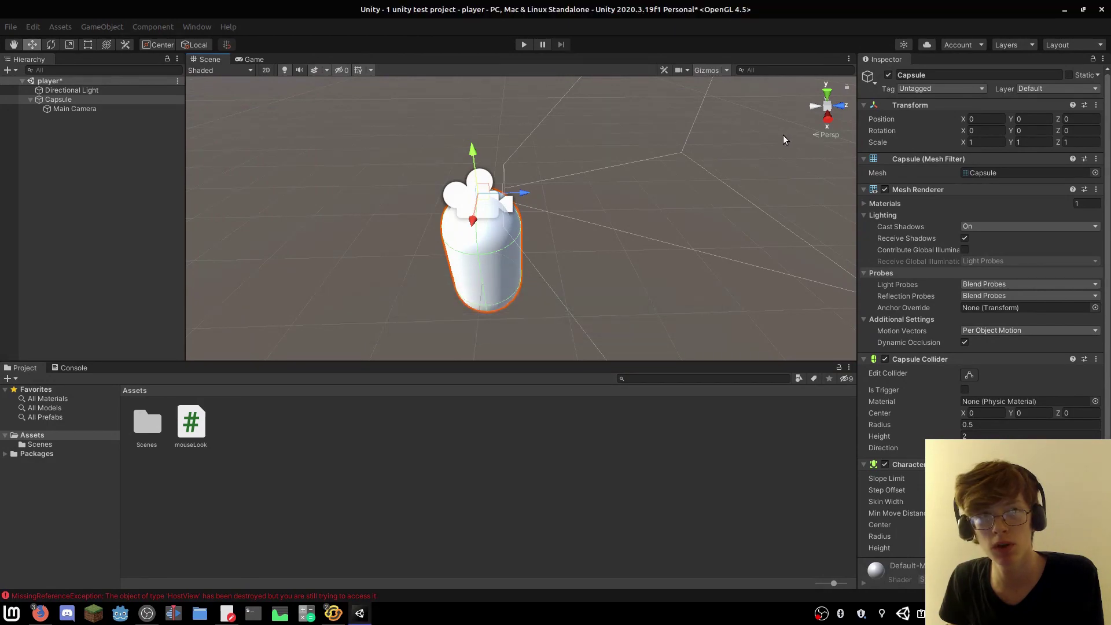
double_click(143, 432)
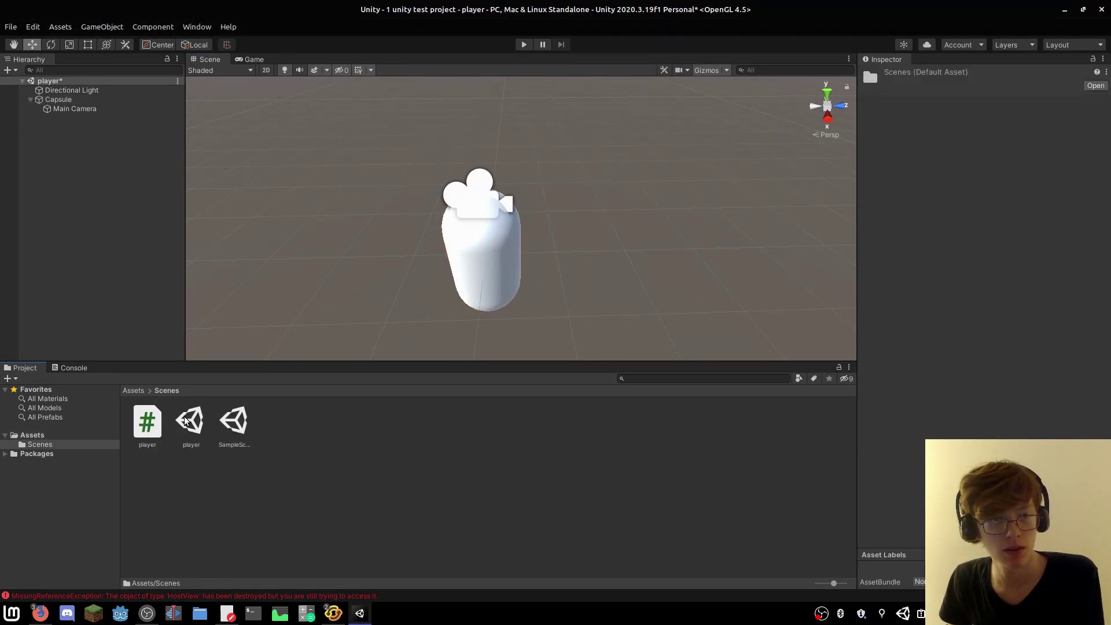
click(230, 420)
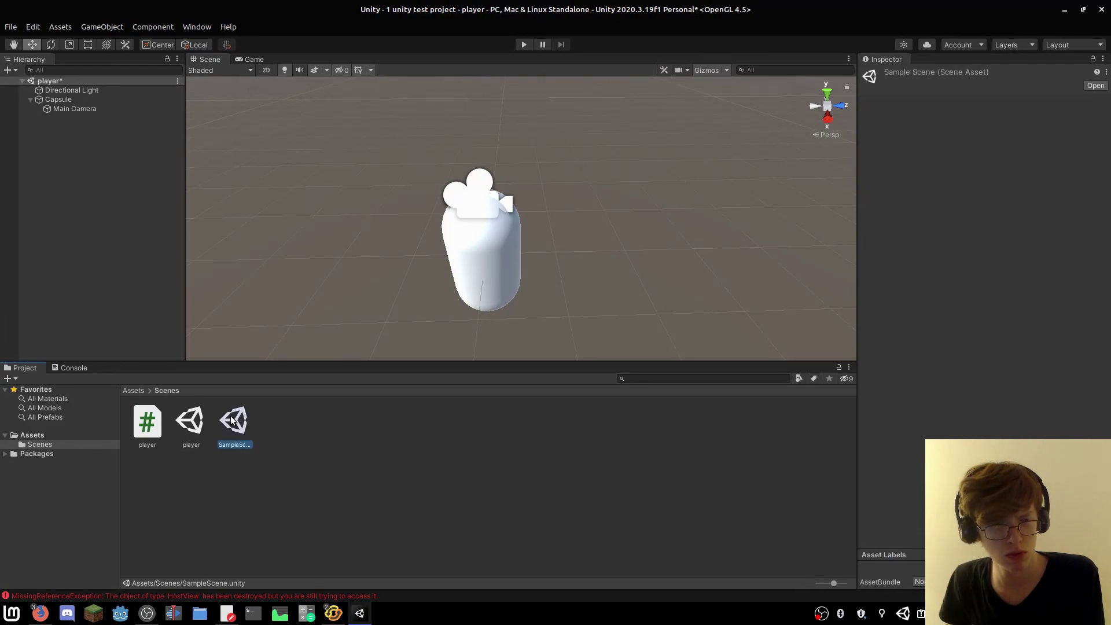
double_click(231, 421)
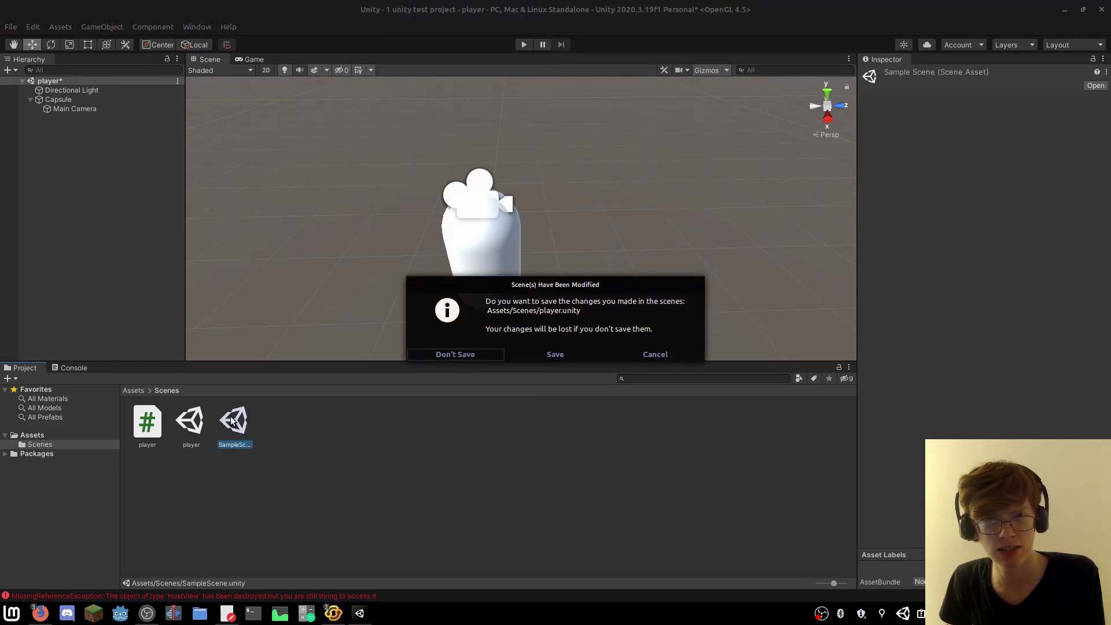
click(572, 351)
Load the player scene into the Hierarchy alongside SampleScene.
scroll(426, 243, down, 5)
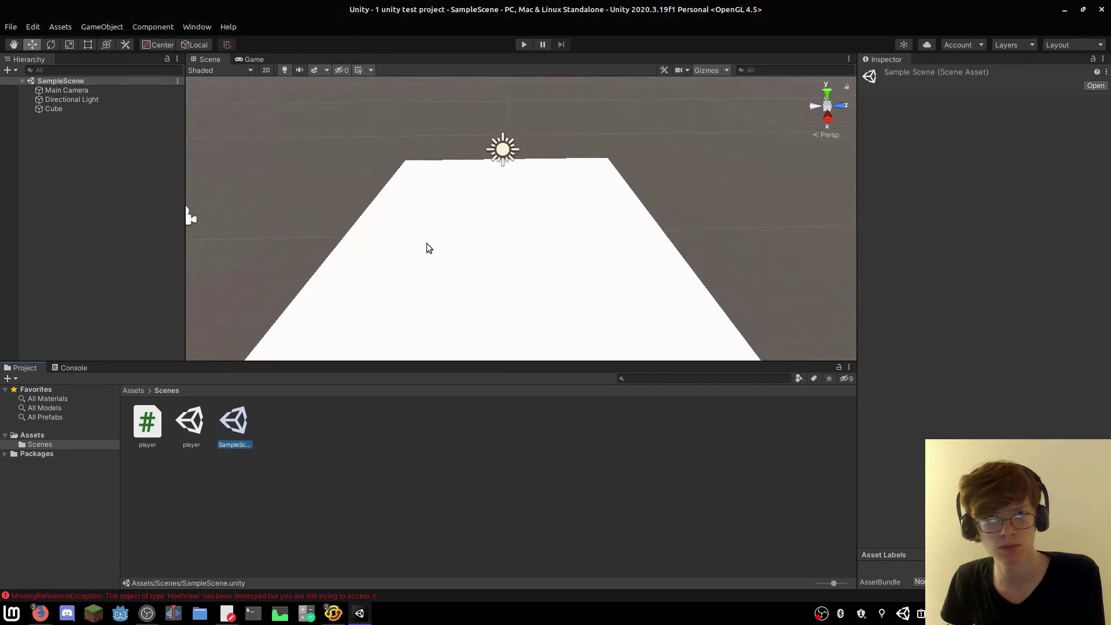
right_drag(409, 215, 405, 219)
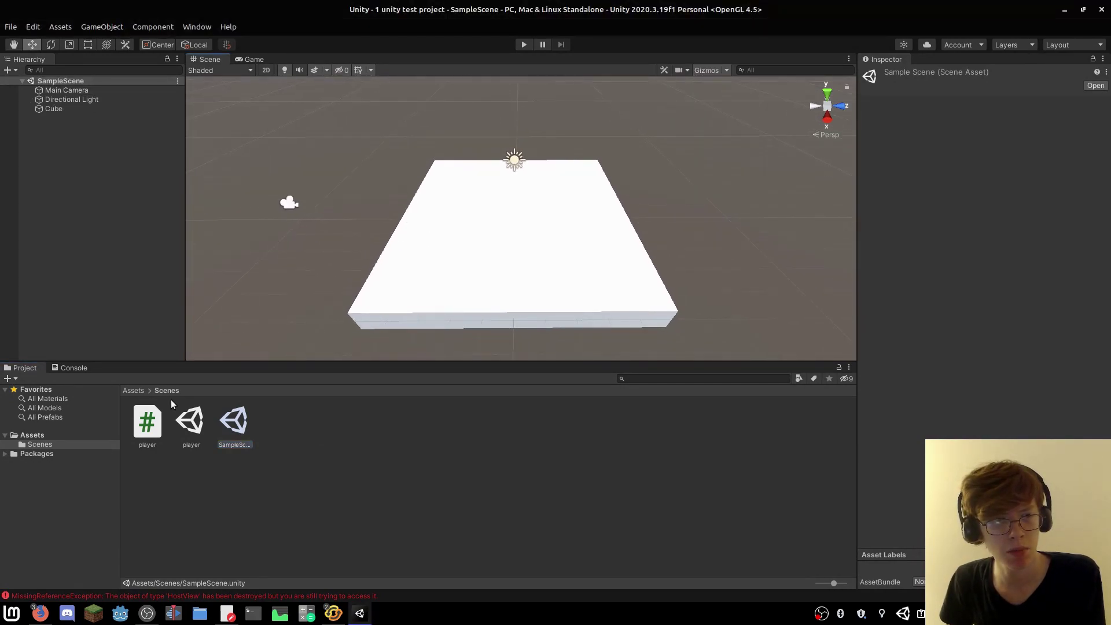
drag(191, 422, 129, 183)
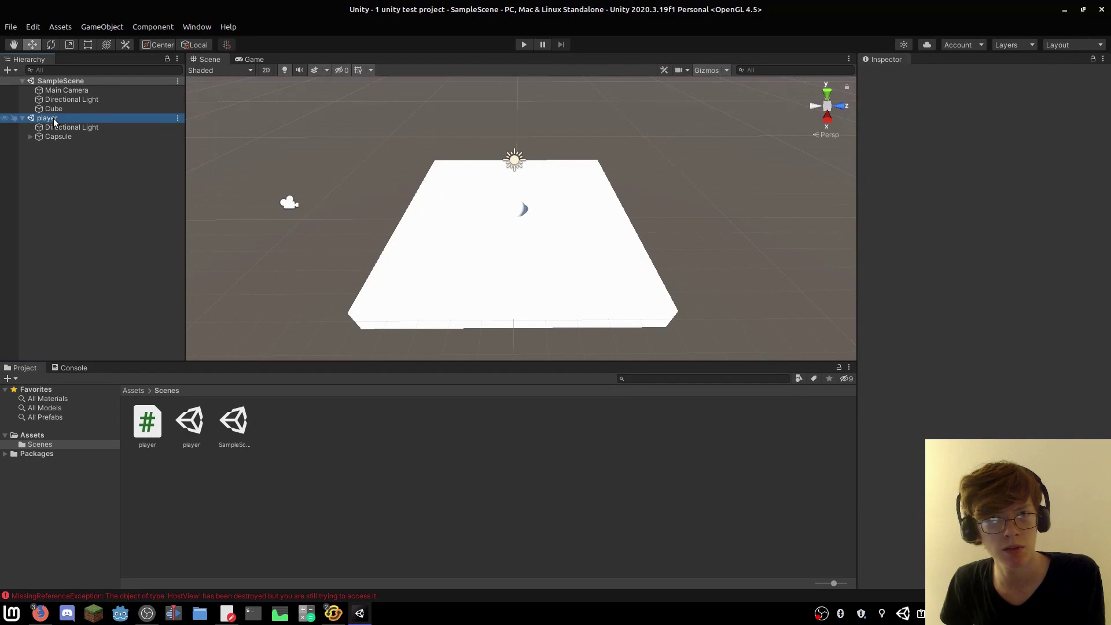
Delete the player scene's extra Directional Light.
click(68, 119)
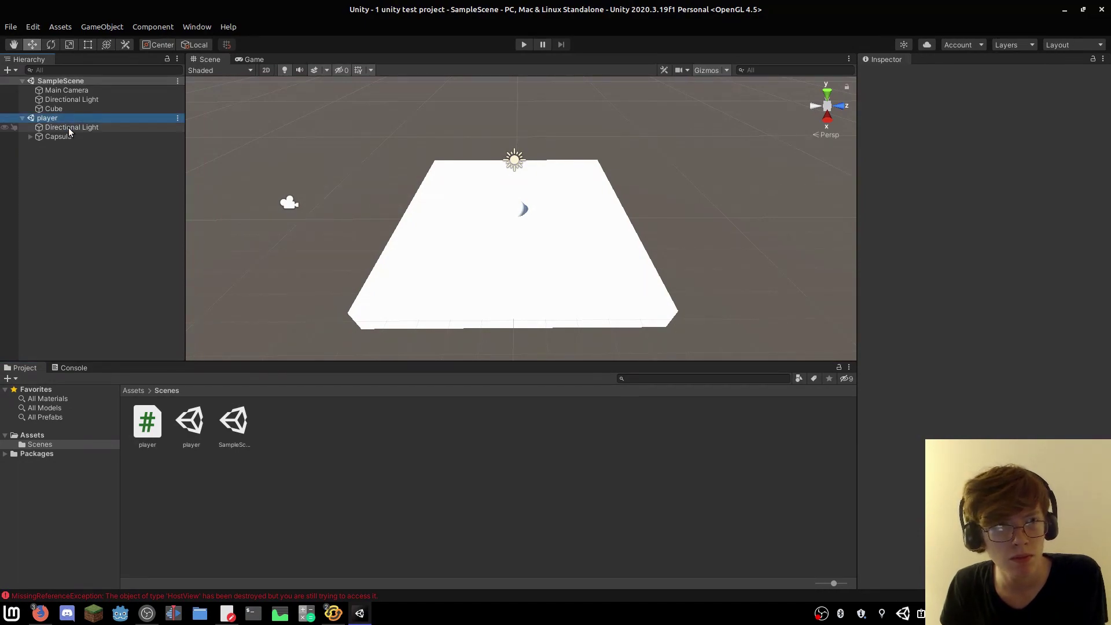
click(69, 127)
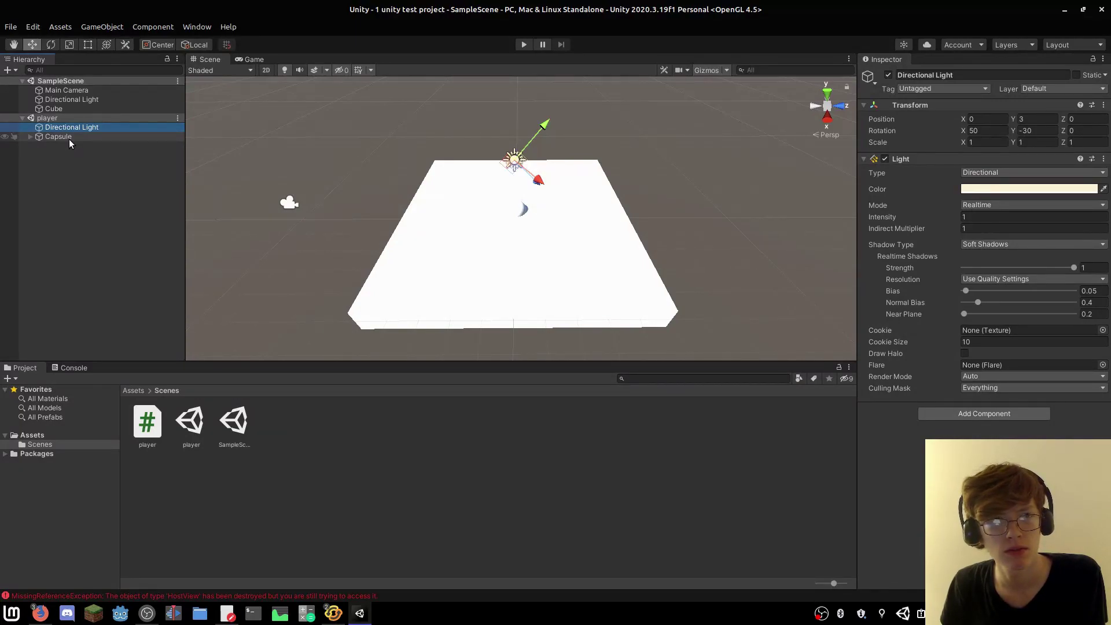
right_click(78, 127)
click(88, 223)
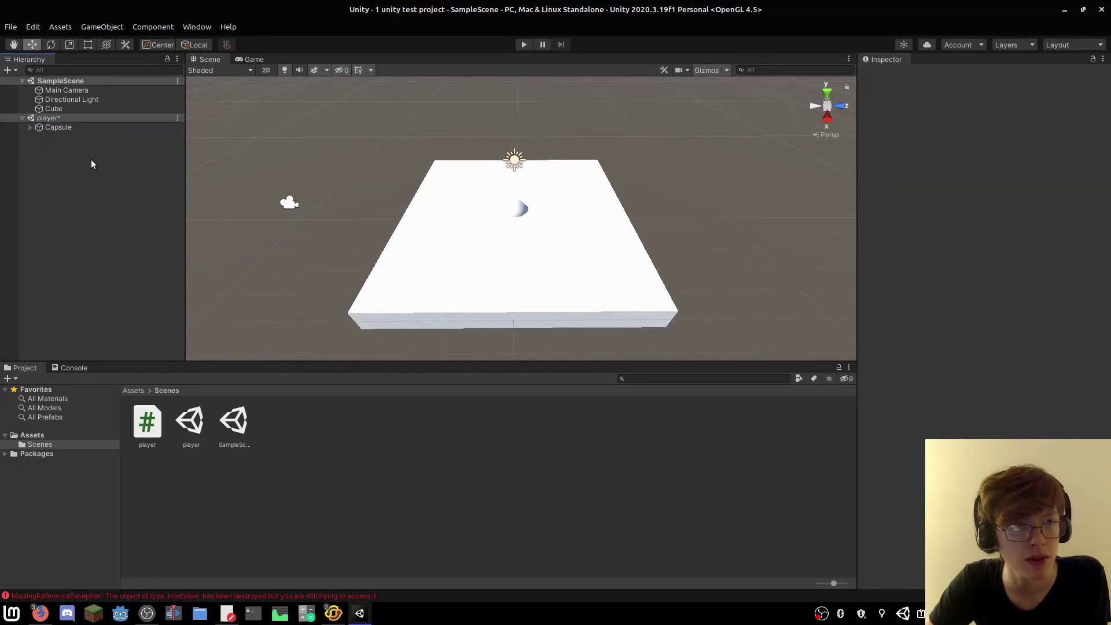
Raise the Capsule to Y 2.8 above the white floor.
click(92, 127)
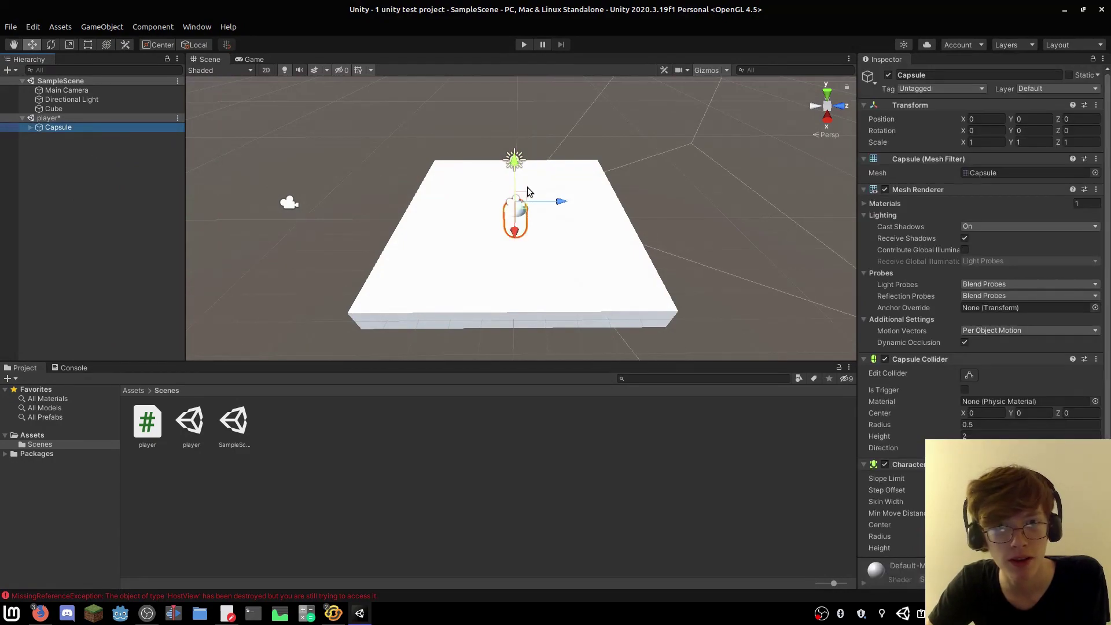
click(512, 157)
drag(513, 158, 512, 95)
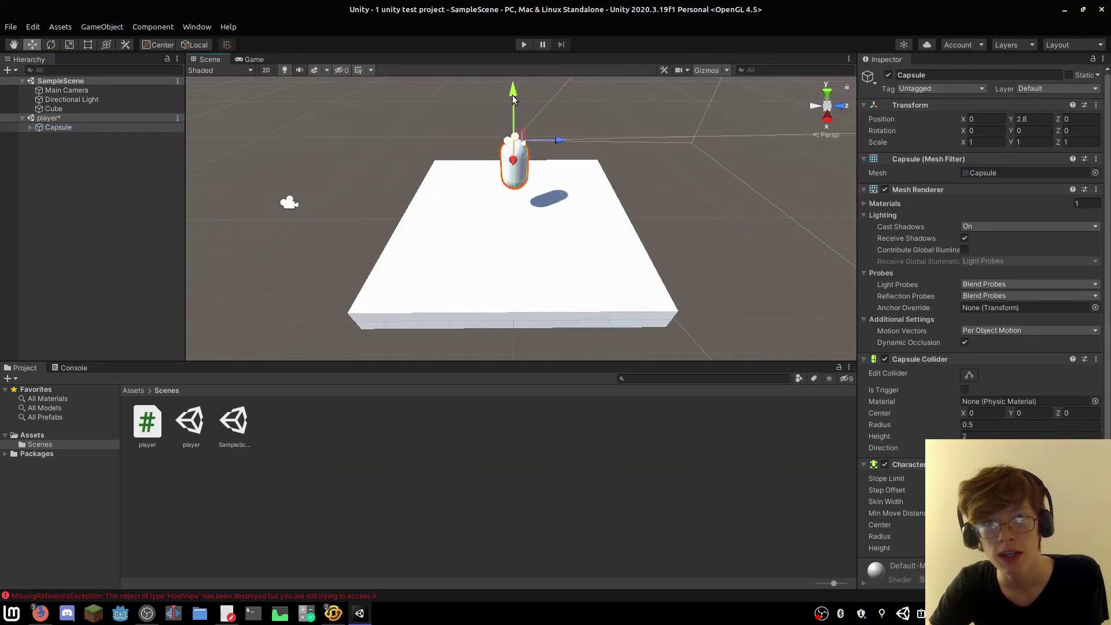
Test-run the scene in Play mode, looking around with the mouse, then stop.
click(519, 47)
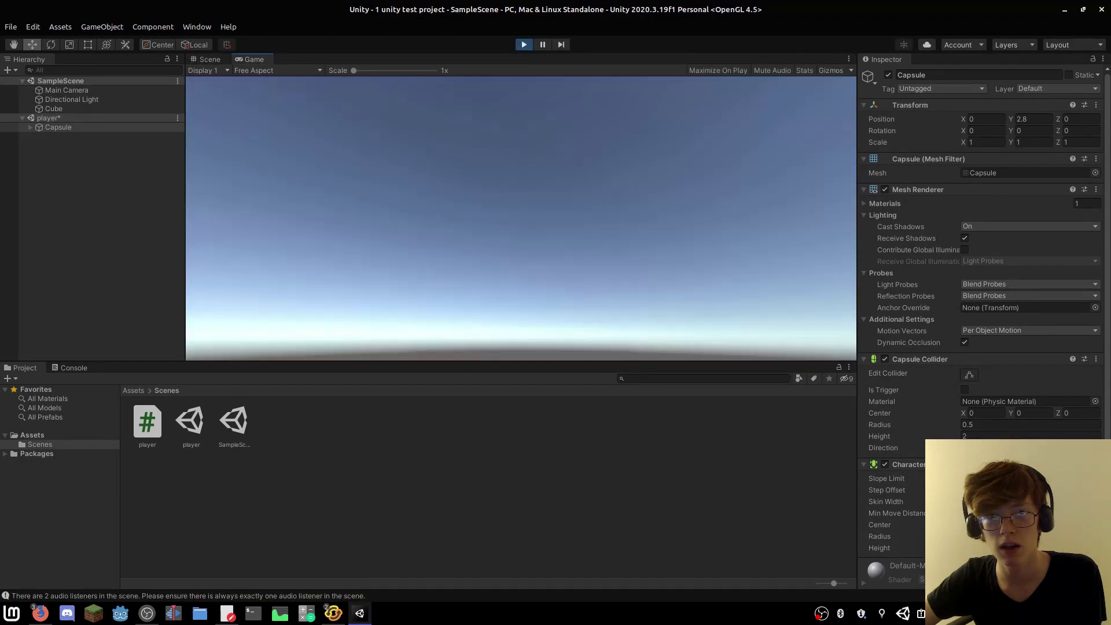
click(488, 255)
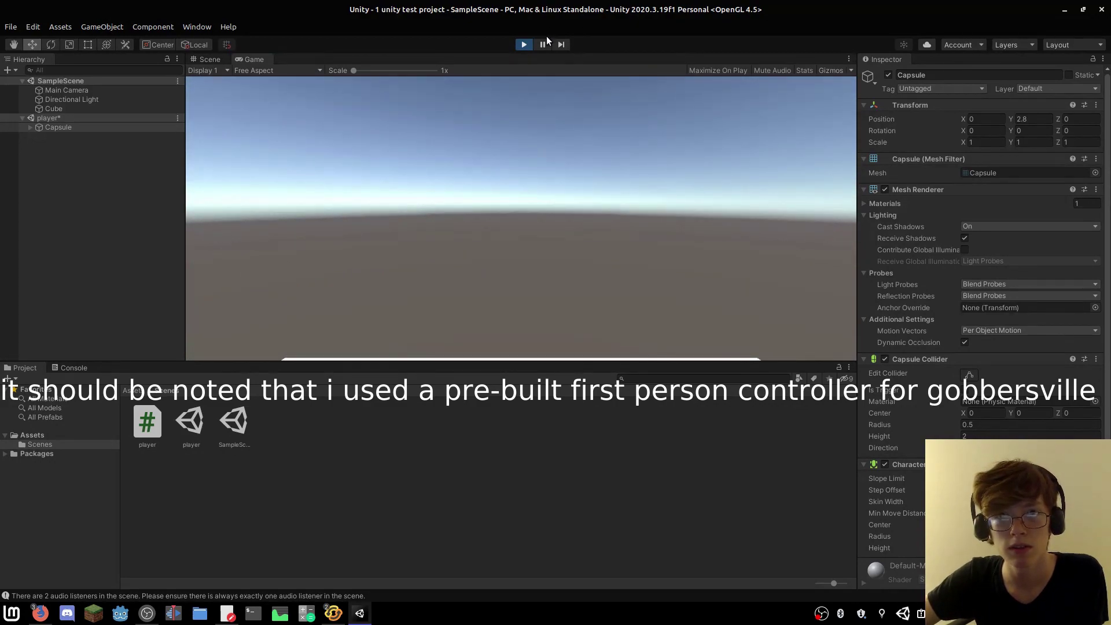
click(542, 44)
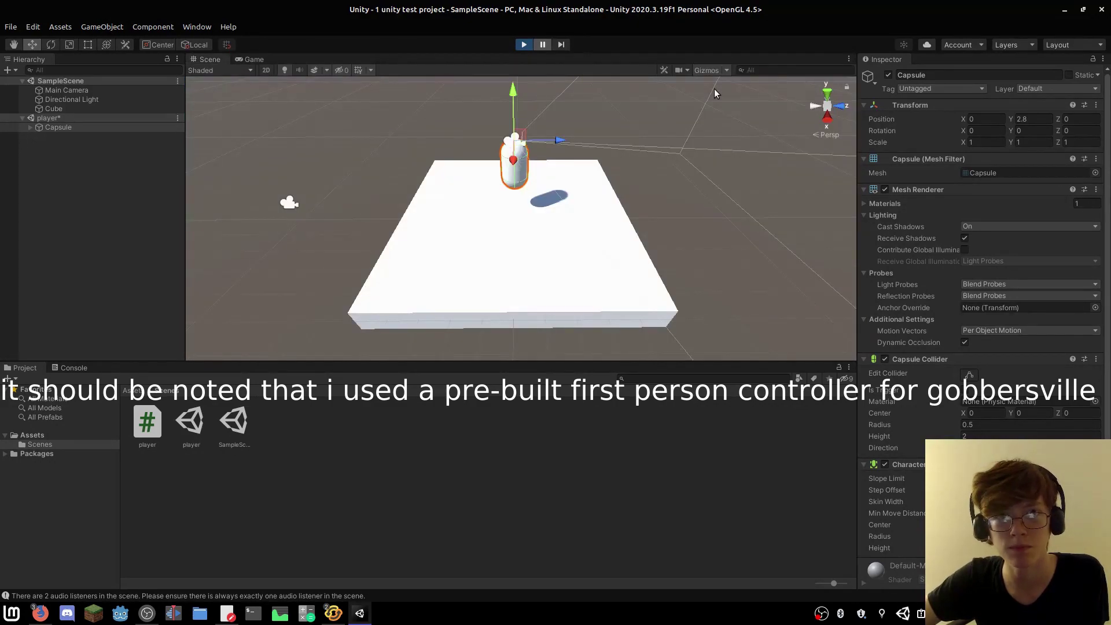
Switch back to the text editor to work on the mouseLook script.
key(alt+Tab)
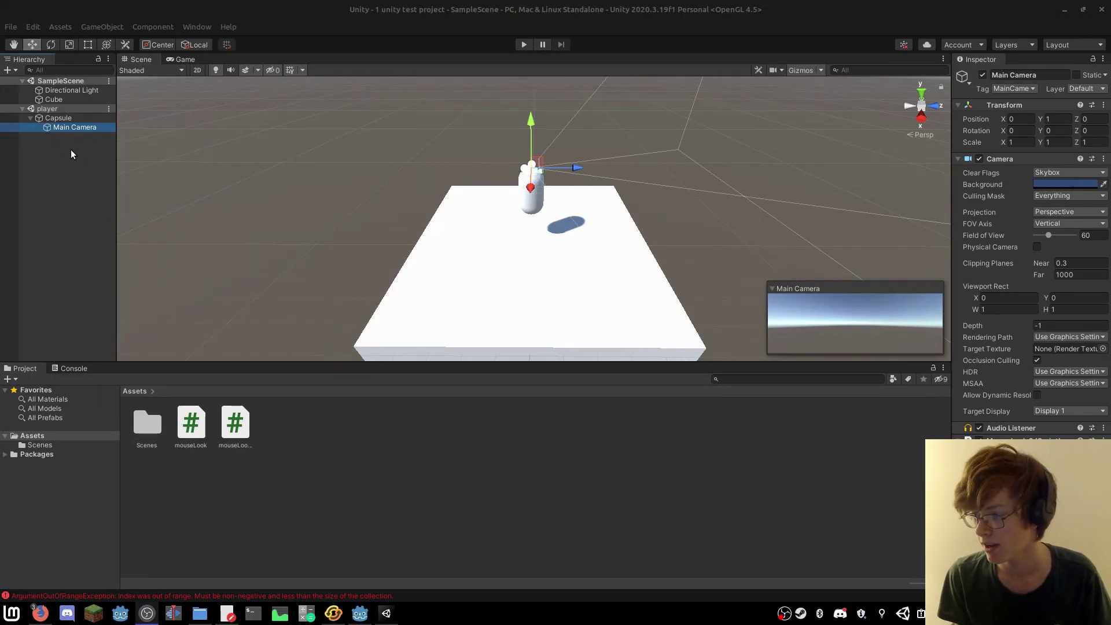
click(628, 487)
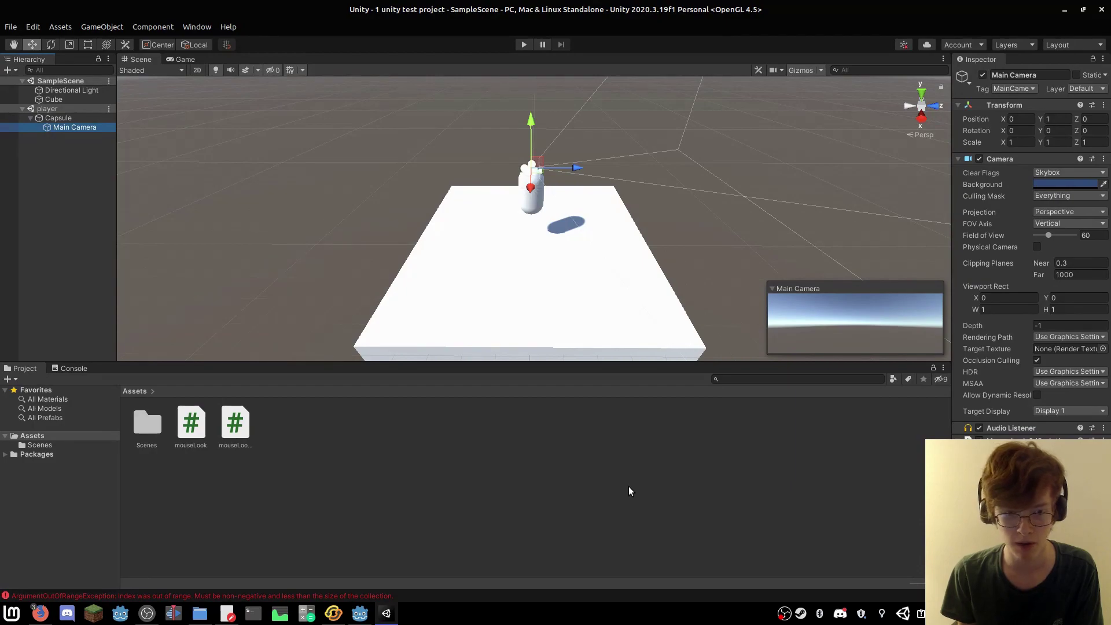
click(517, 46)
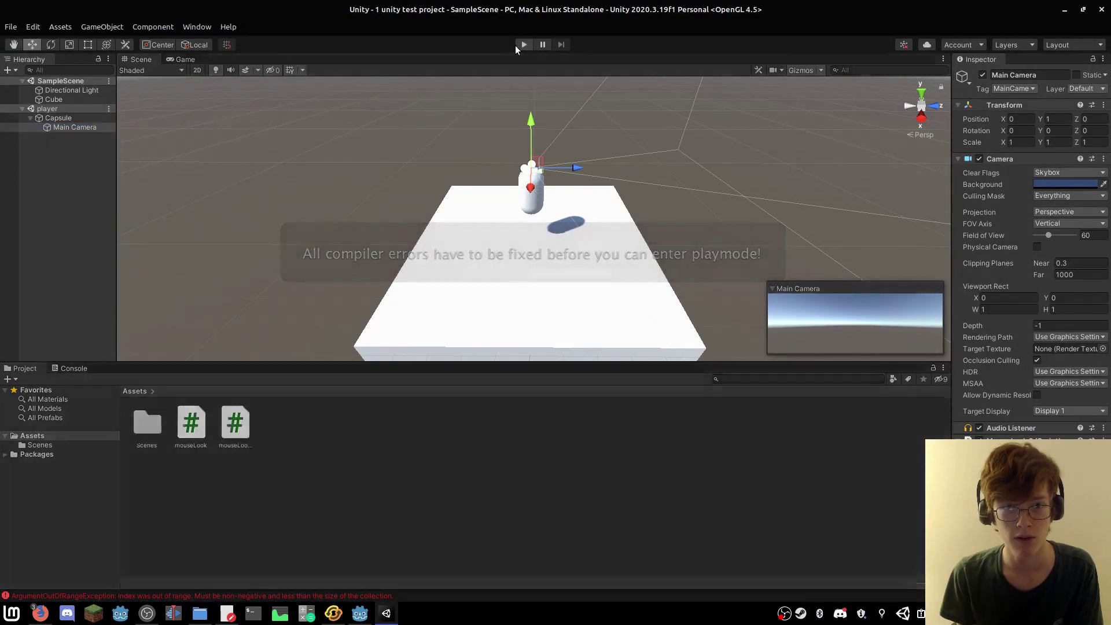
click(515, 45)
click(515, 45)
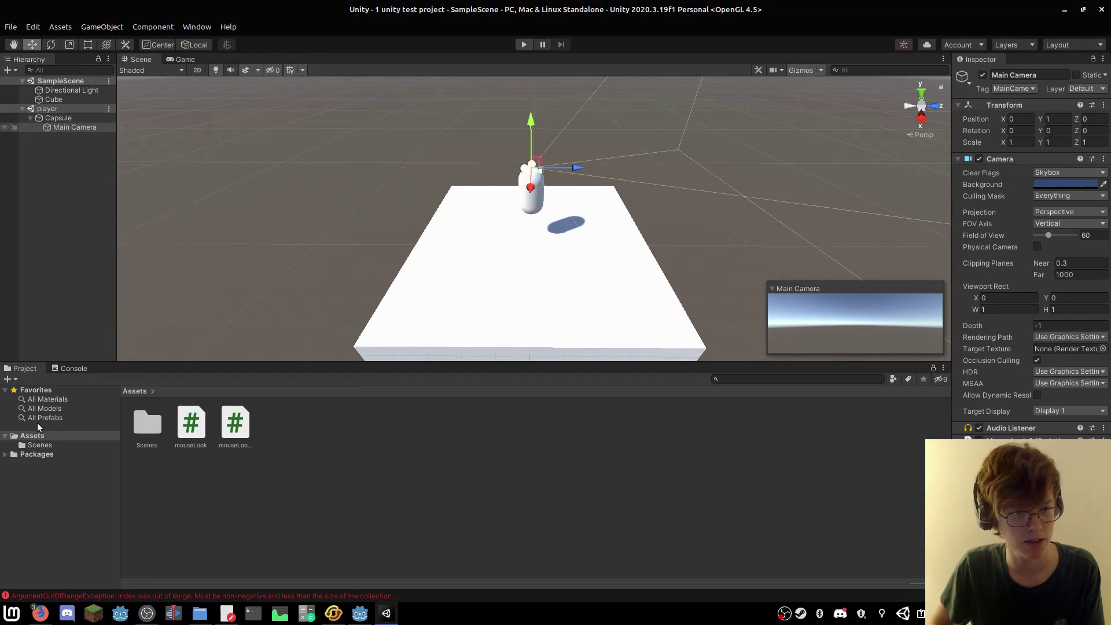
Open the player scene, then SampleScene, from the Scenes folder.
double_click(148, 421)
double_click(191, 424)
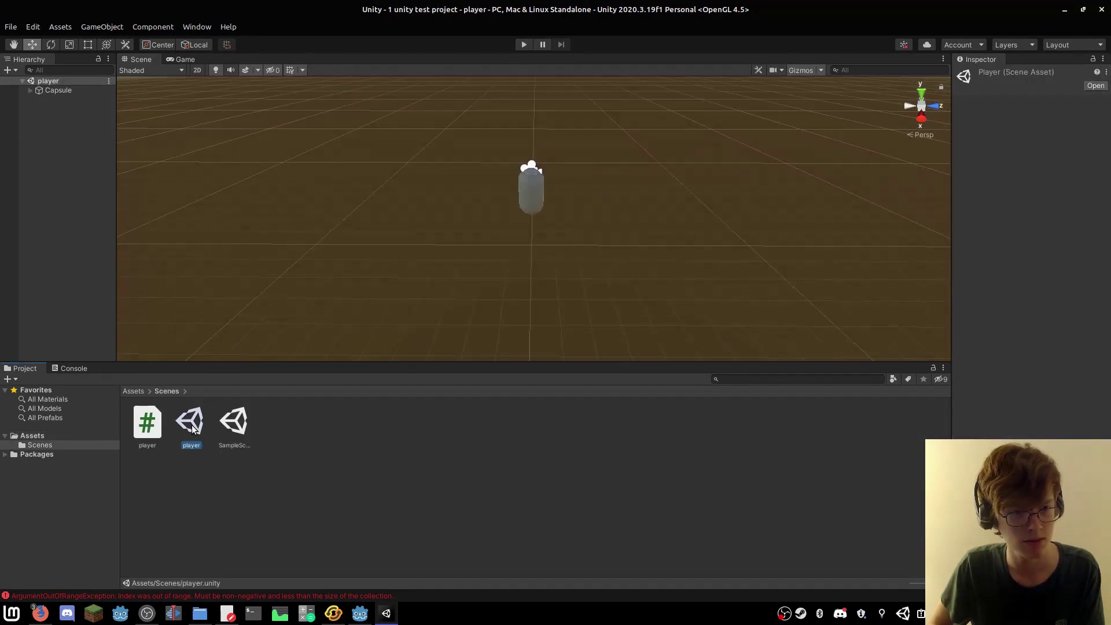
double_click(233, 427)
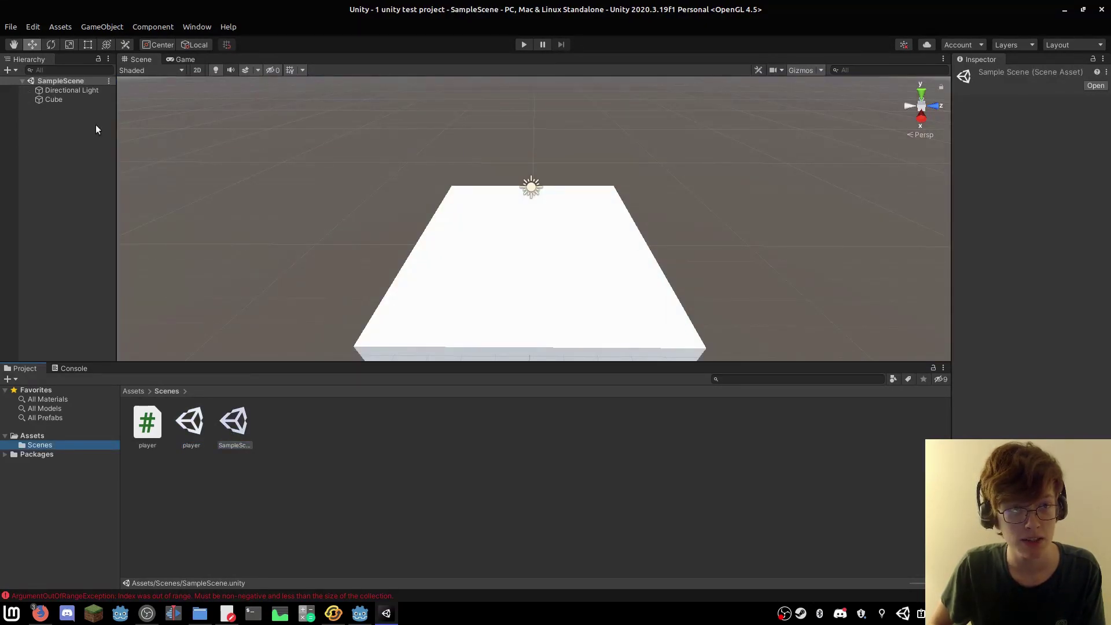
click(65, 117)
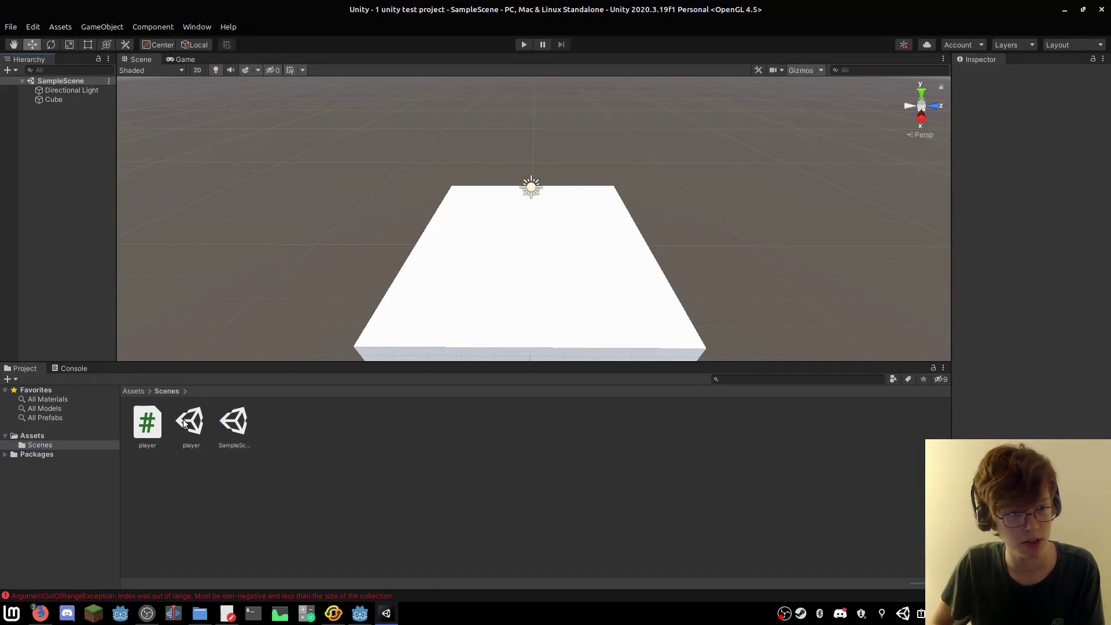
click(65, 434)
click(64, 444)
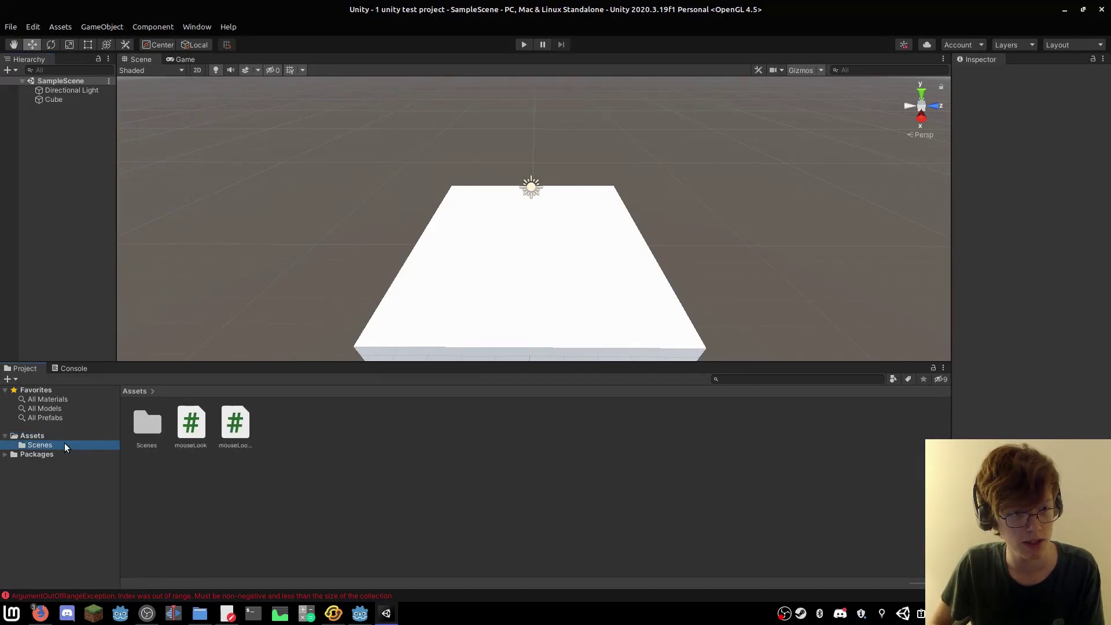
Drag the player scene into the Hierarchy, then reopen player and SampleScene separately.
drag(190, 421, 67, 130)
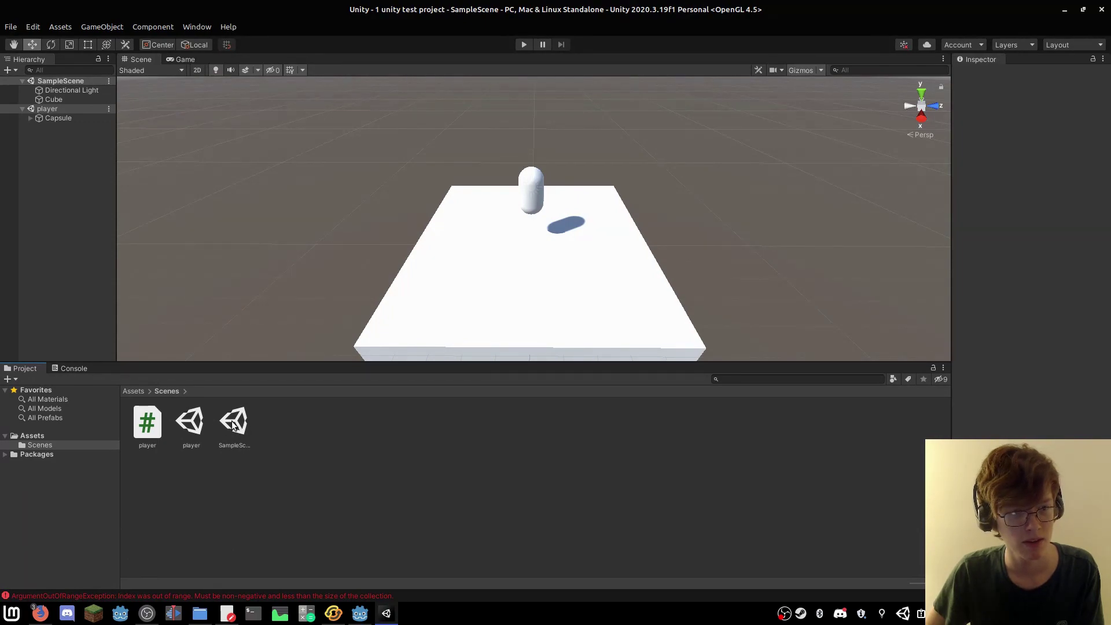
double_click(191, 422)
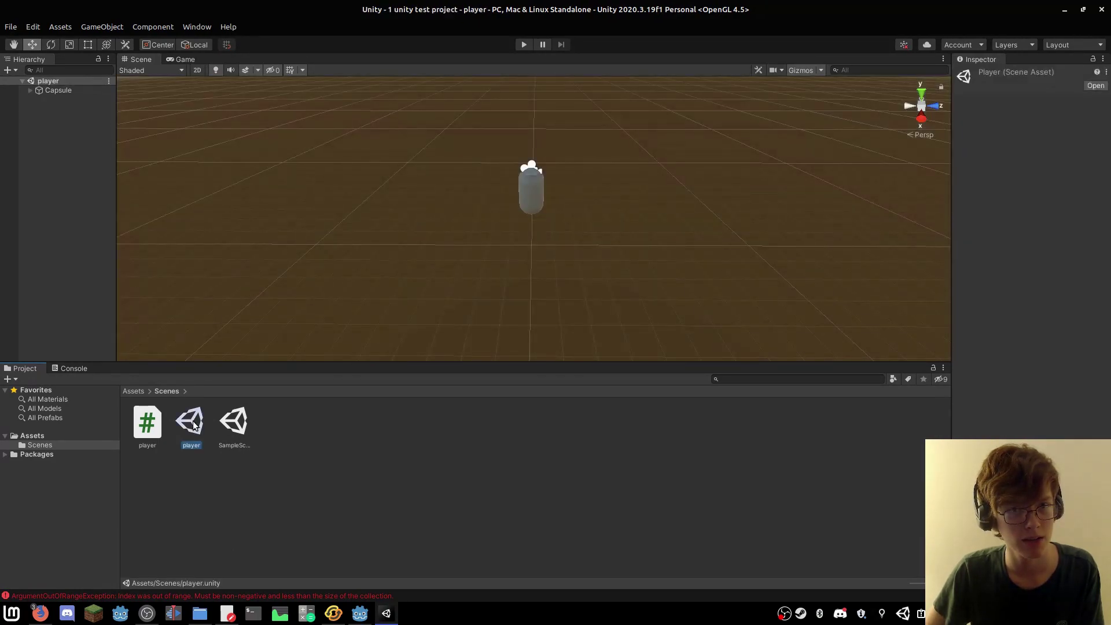
double_click(233, 421)
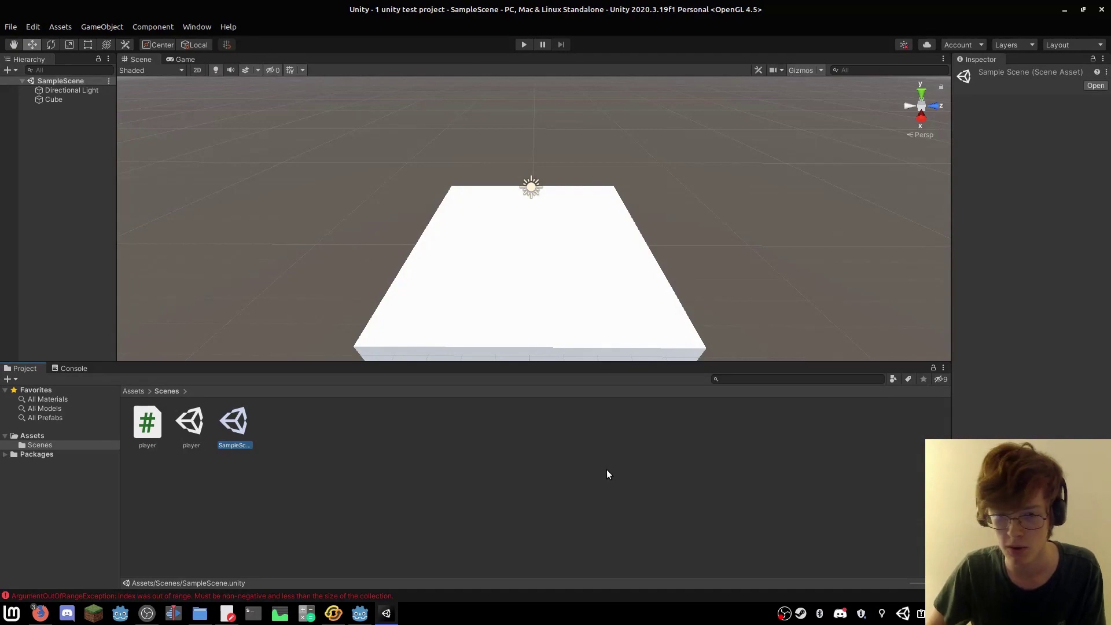
click(607, 473)
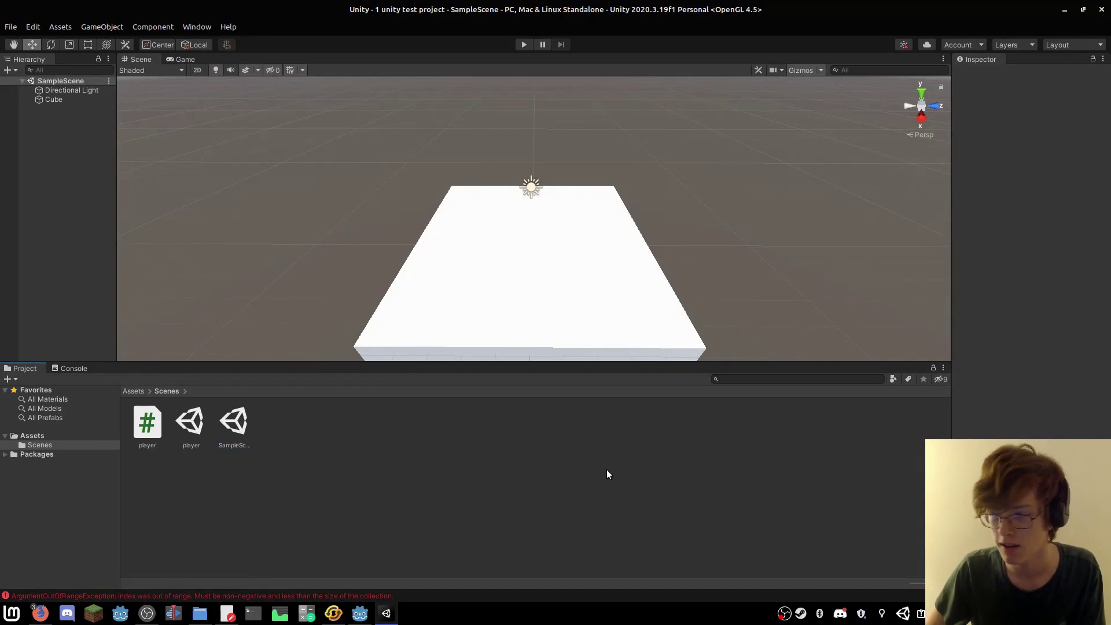